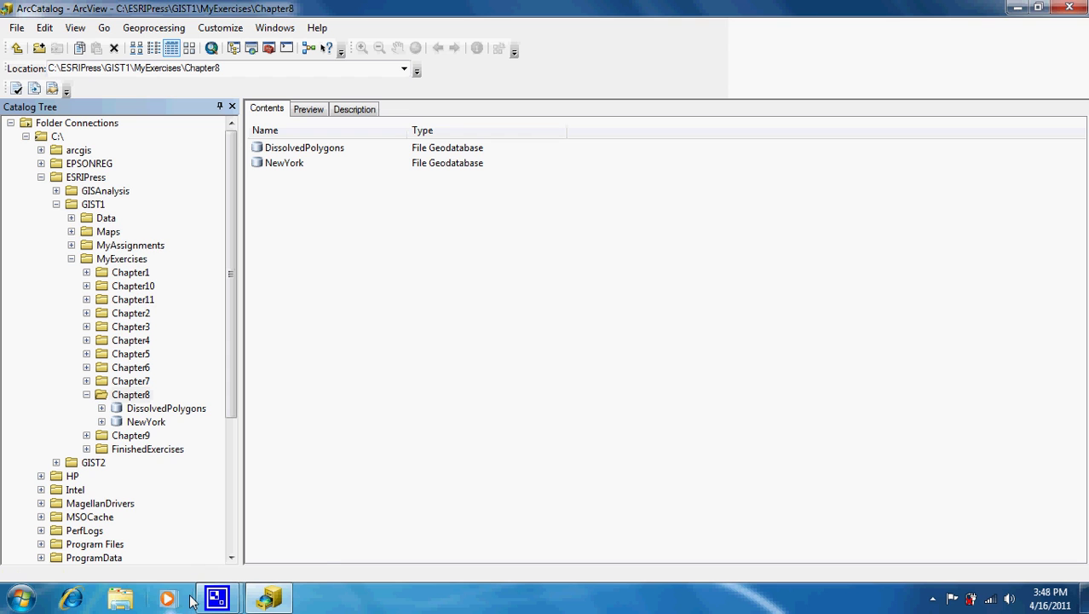
# - Start ArcMap 10, open the recent map Tutorial8-7, and auto-hide the Search window
pyautogui.click(21, 598)
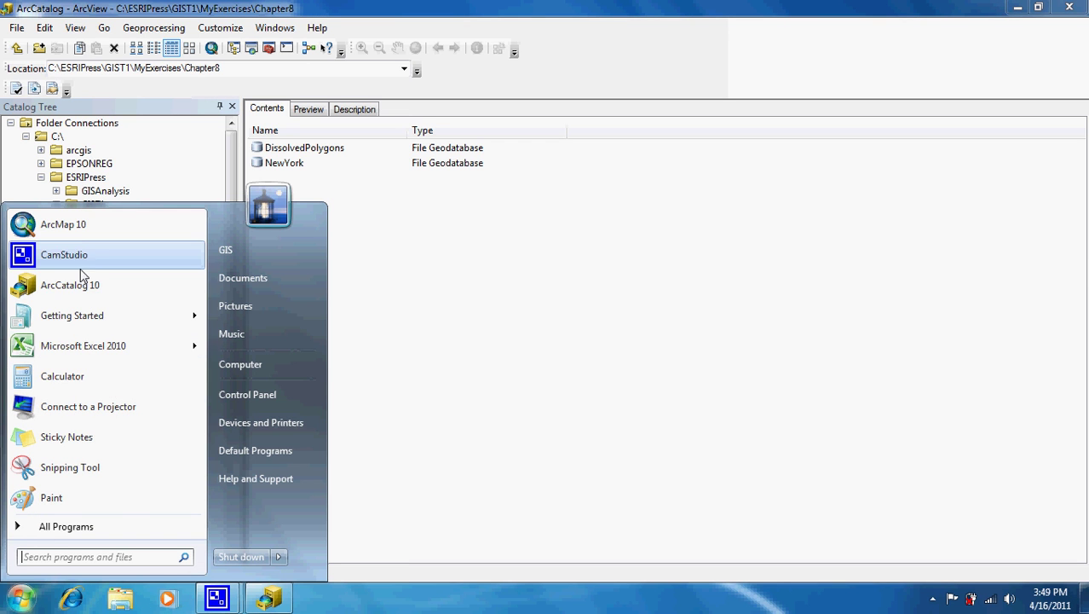
pyautogui.click(80, 226)
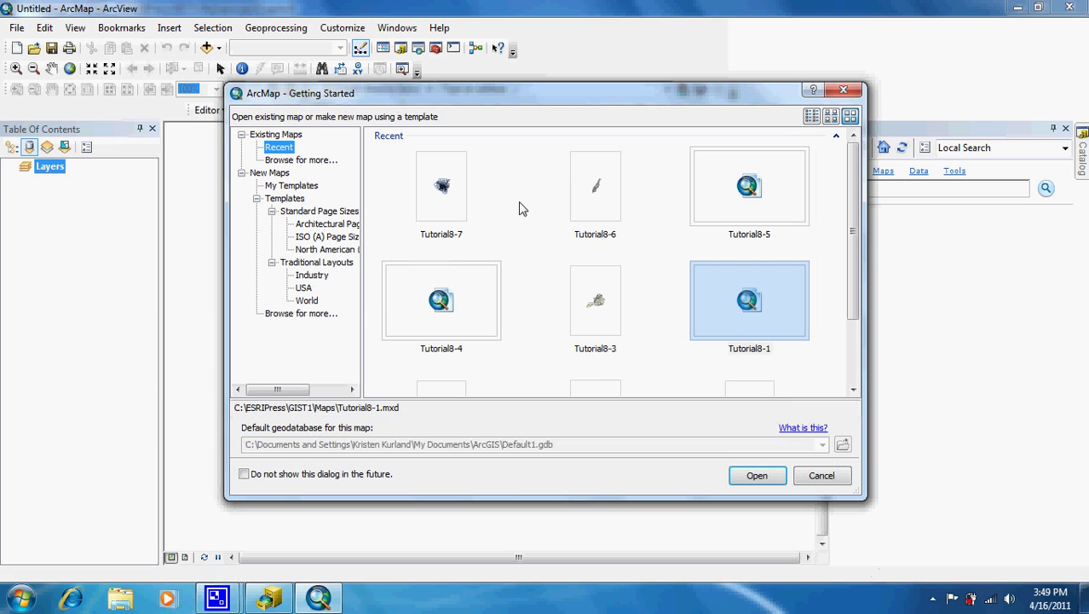
pyautogui.click(452, 208)
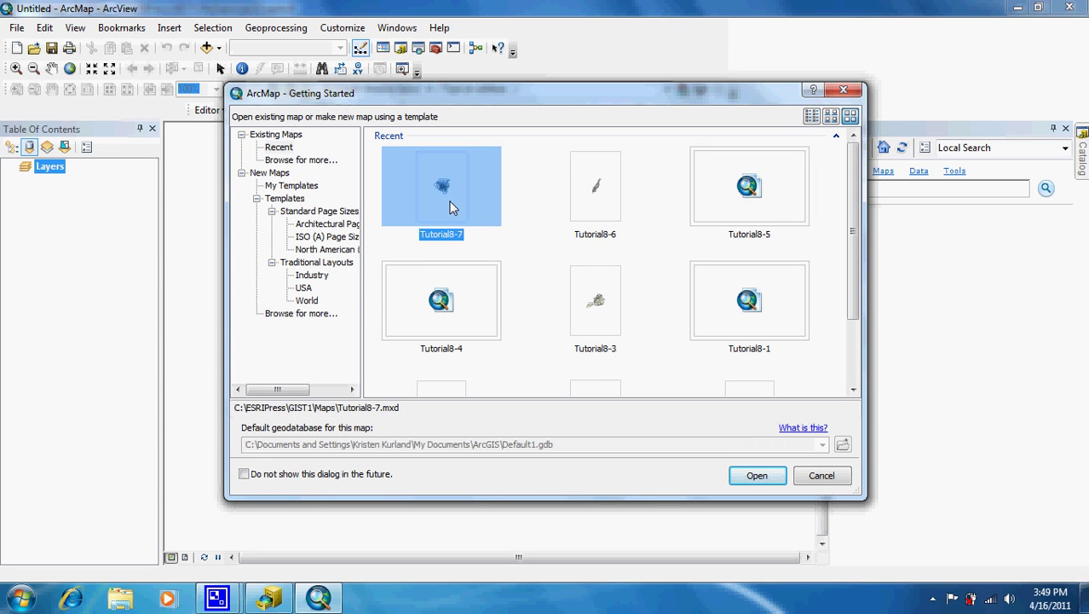
pyautogui.click(756, 474)
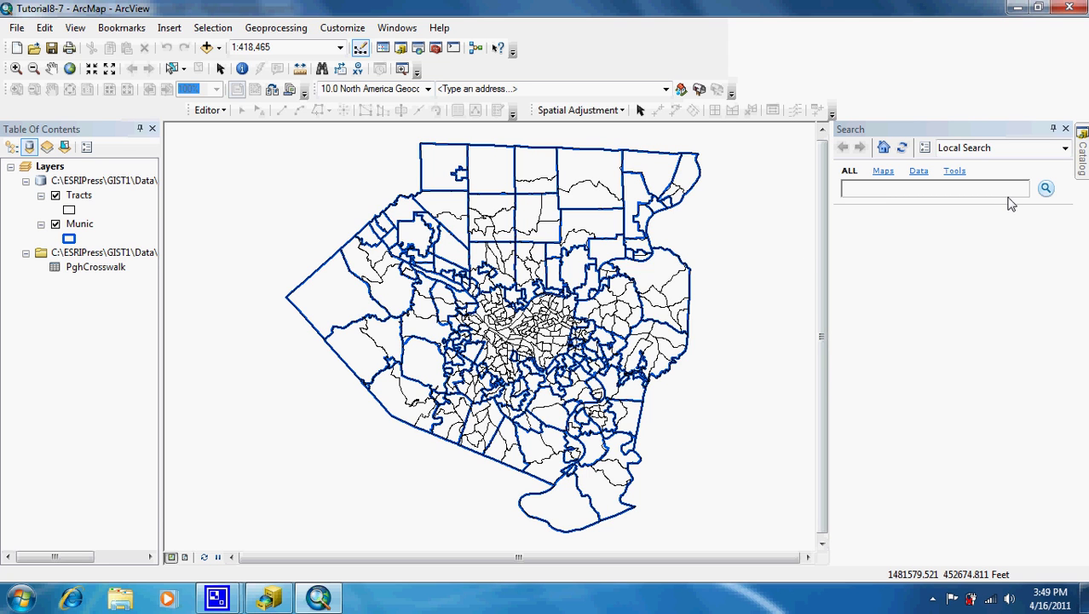
pyautogui.click(1055, 130)
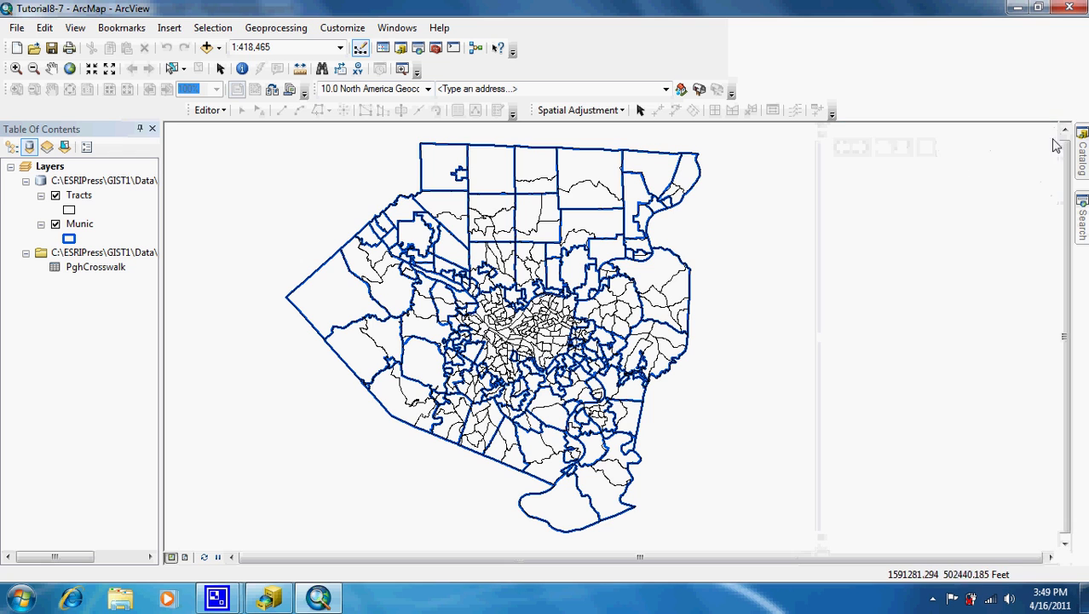
# - Confirm the geoprocessing options with overwriting of geoprocessing outputs enabled
pyautogui.moveTo(1084, 170)
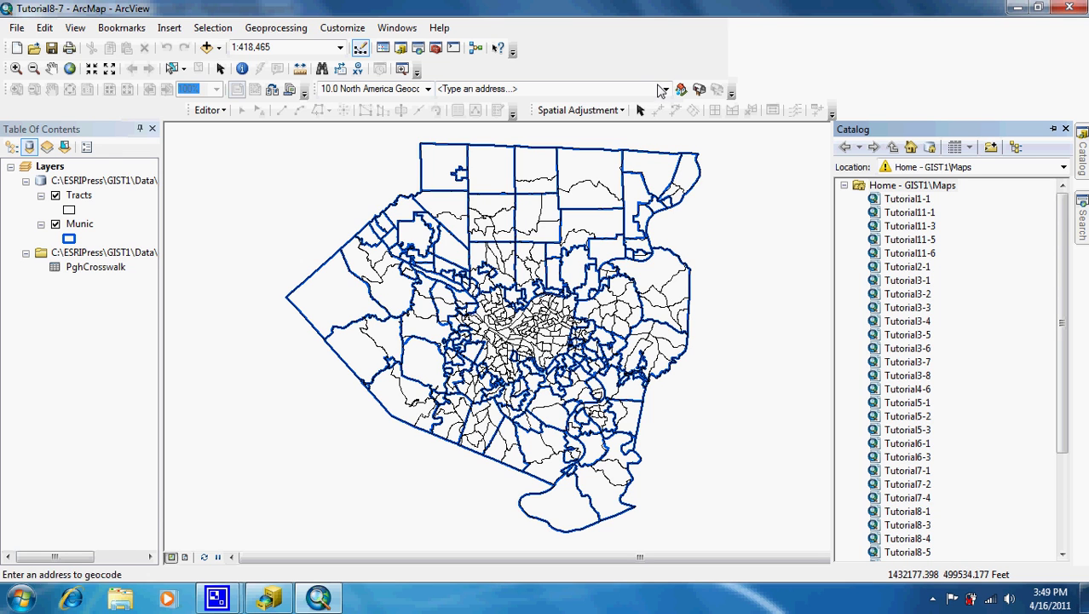
pyautogui.click(289, 34)
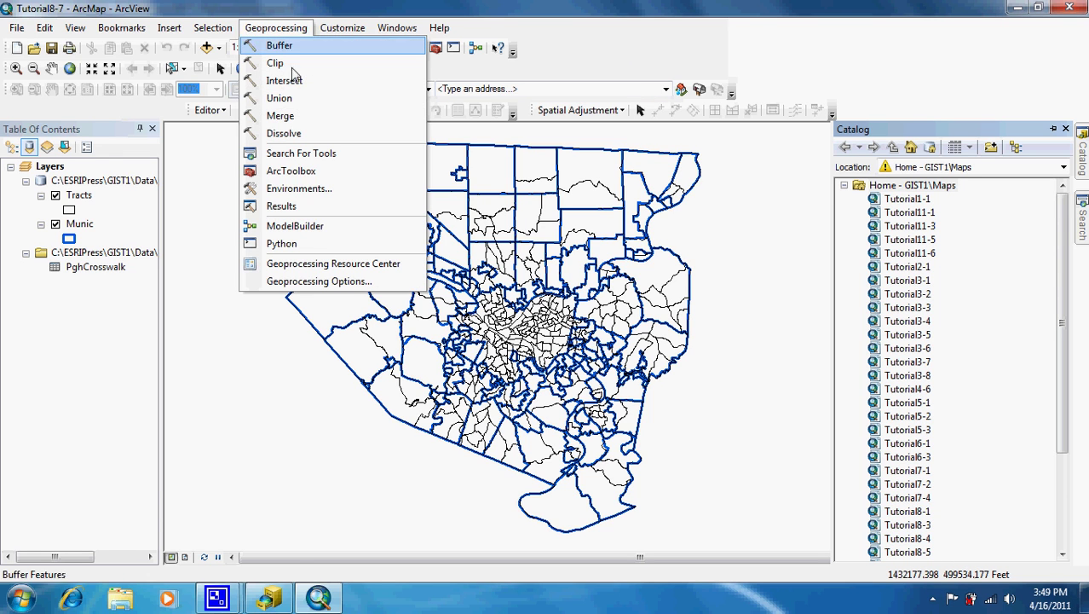
pyautogui.click(311, 282)
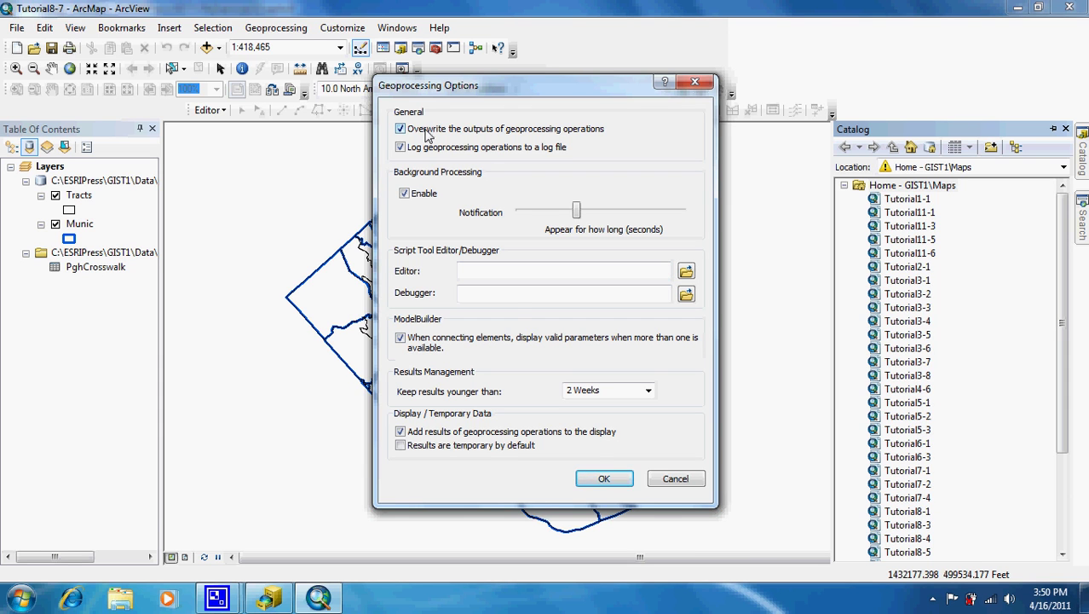
pyautogui.click(605, 479)
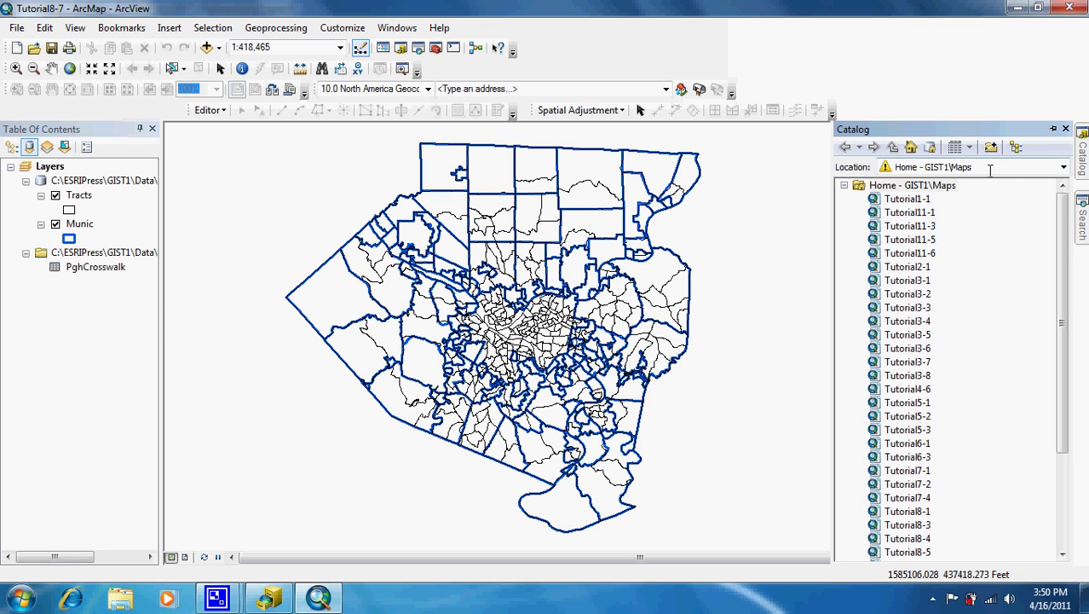
# - Browse the catalog to C:\ESRIPress\GIST1 and expand its MyExercises and Chapter8 folders
pyautogui.click(1063, 168)
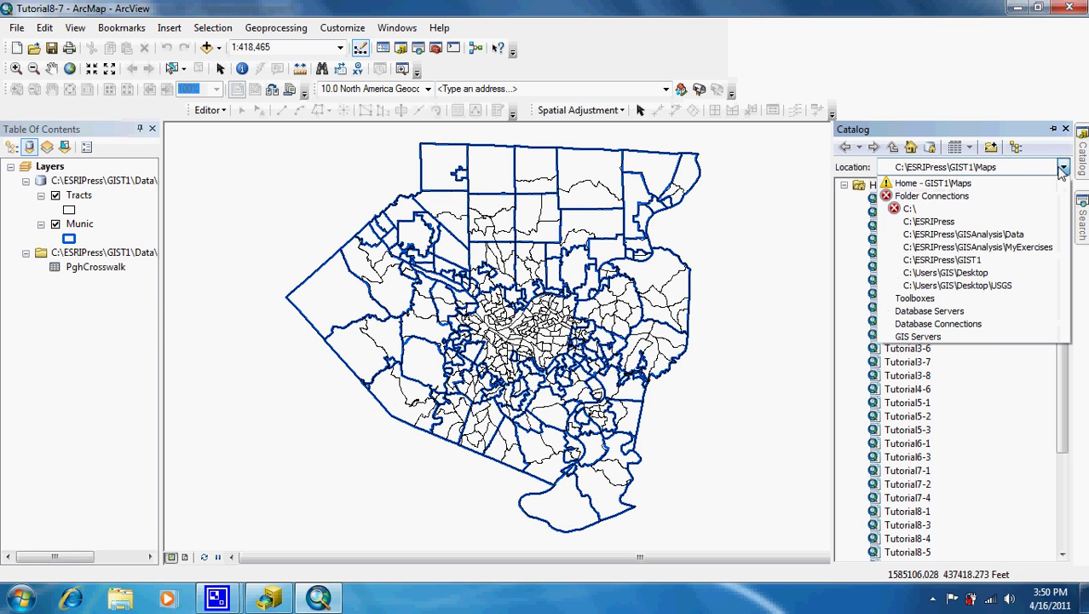
pyautogui.click(983, 261)
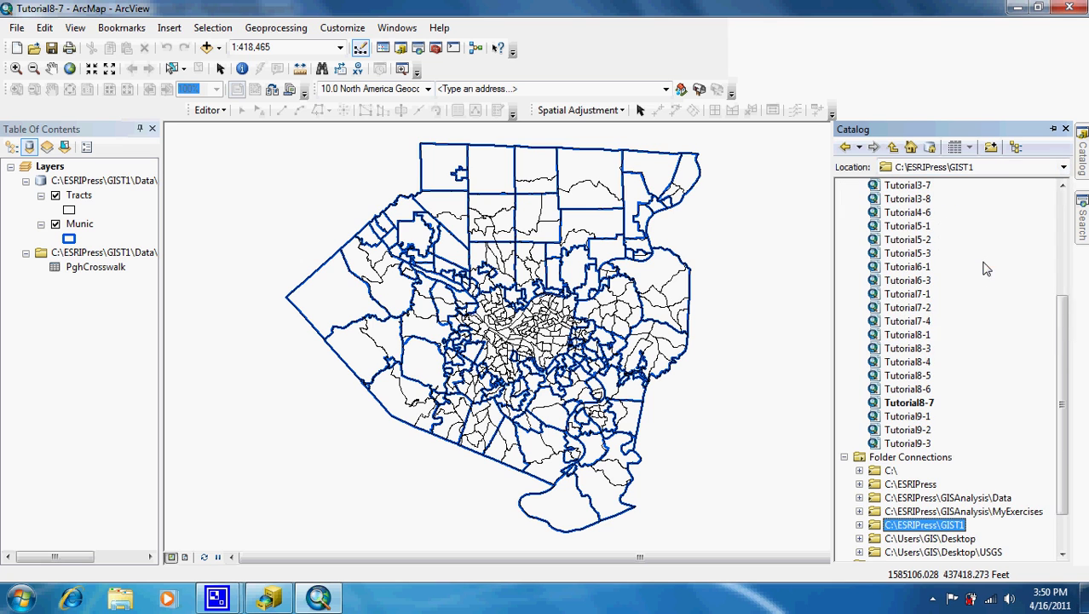
pyautogui.click(859, 524)
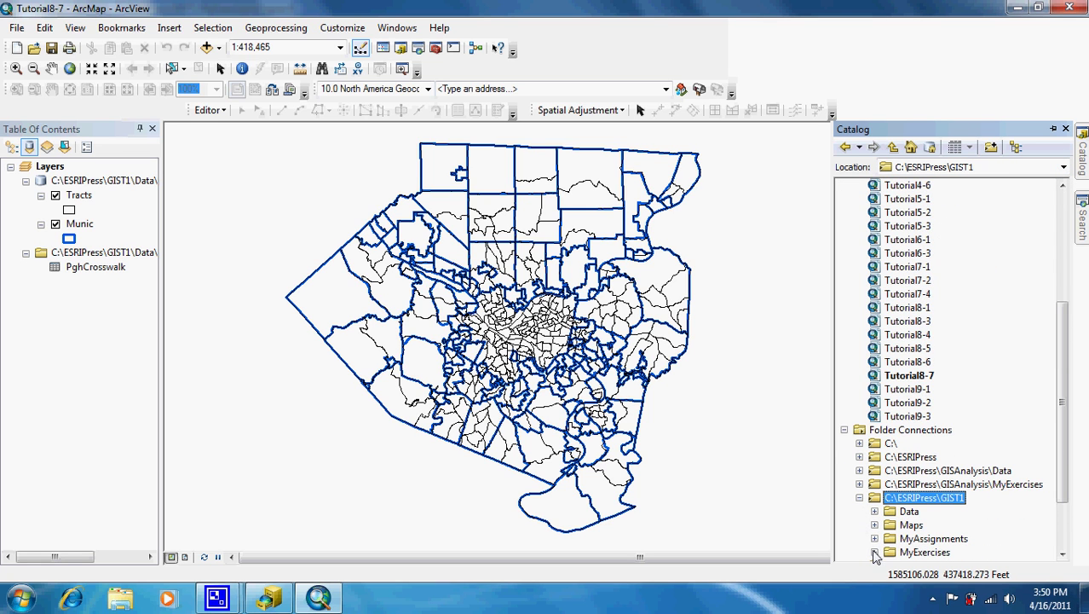
pyautogui.click(875, 551)
pyautogui.click(889, 525)
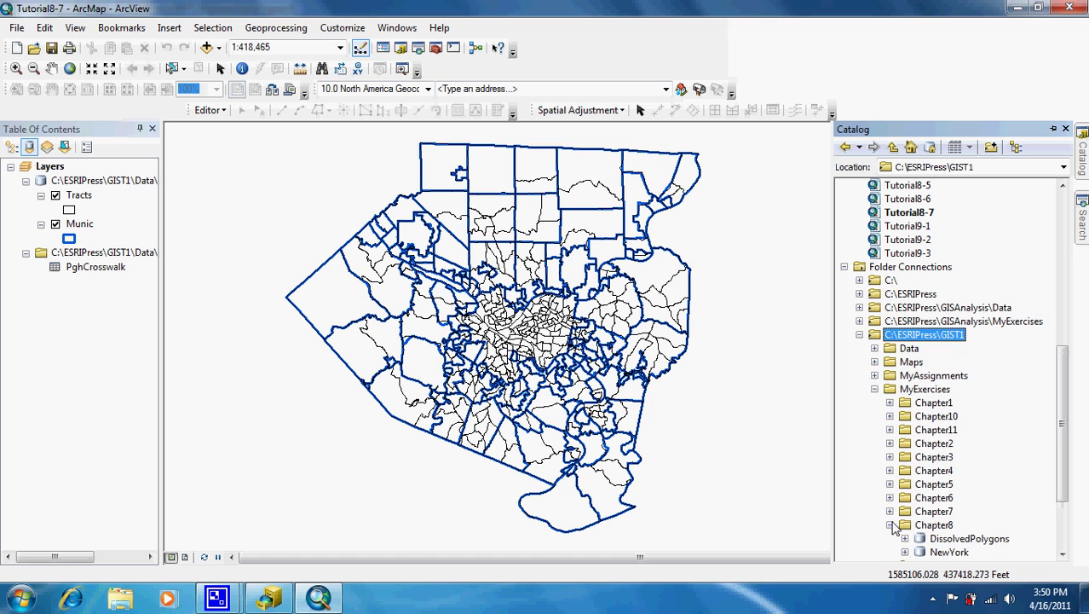
# - Create a new toolbox in the Chapter8 folder and name it Chapter8
pyautogui.rightClick(936, 526)
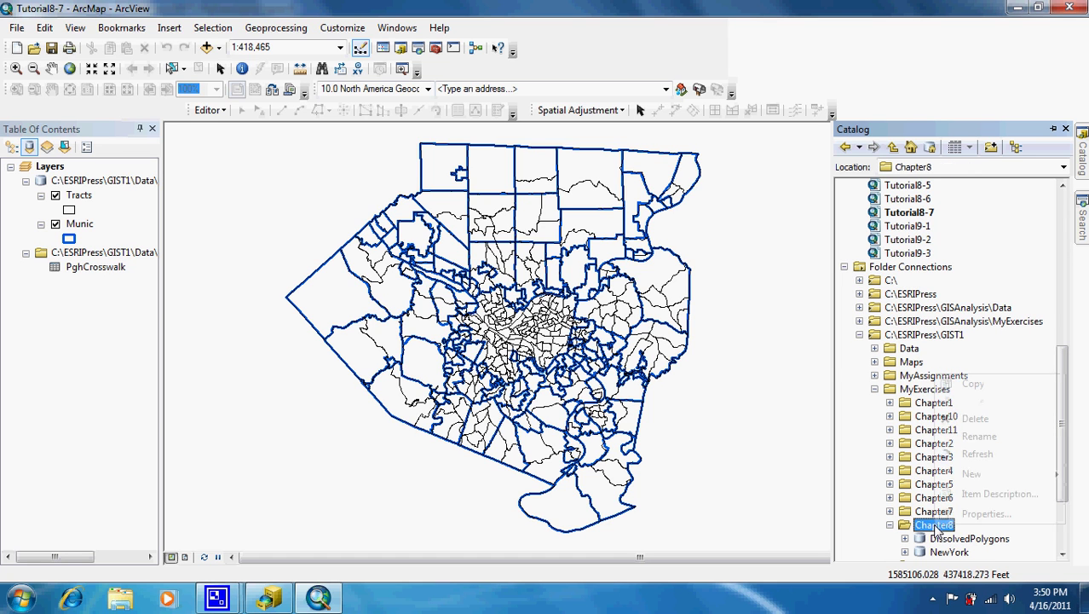
pyautogui.moveTo(970, 475)
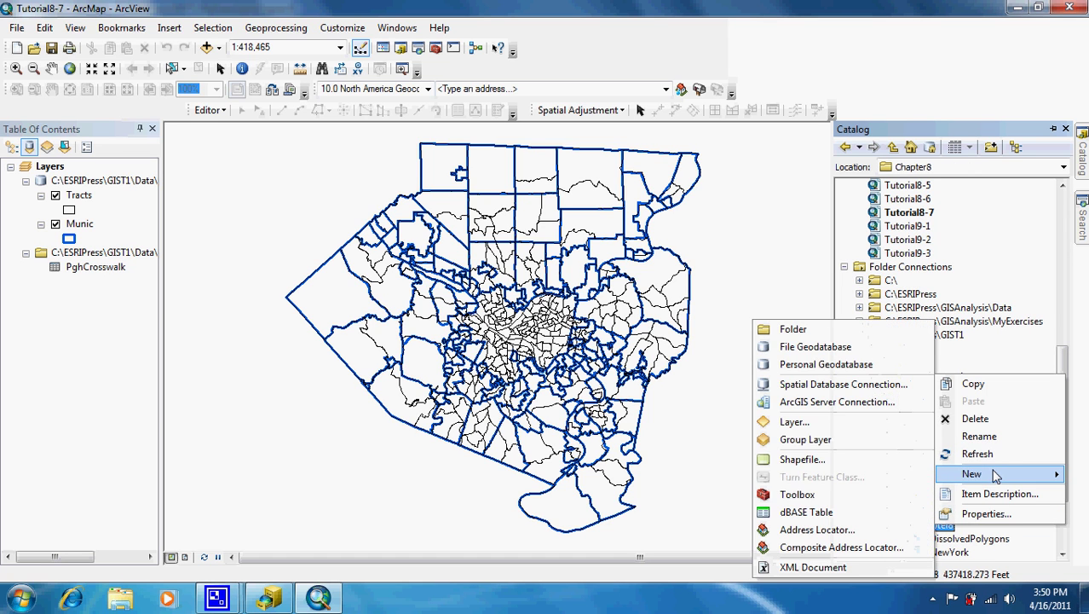
pyautogui.click(878, 501)
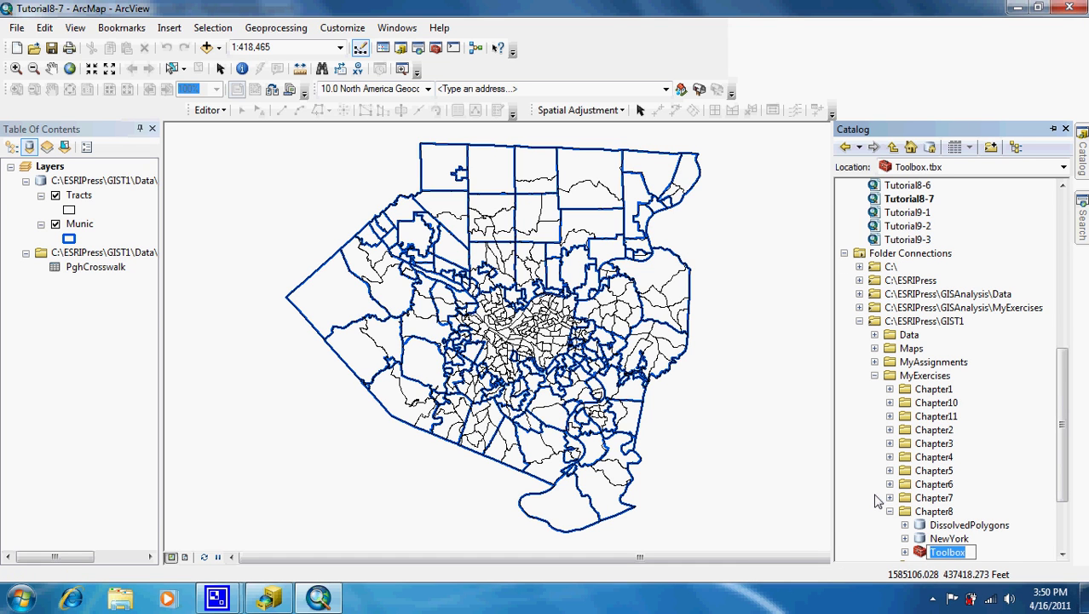
pyautogui.write('Chapter8')
pyautogui.click(881, 504)
# - Create a new model inside the Chapter8 toolbox
pyautogui.moveTo(1063, 486); pyautogui.dragTo(1064, 516)
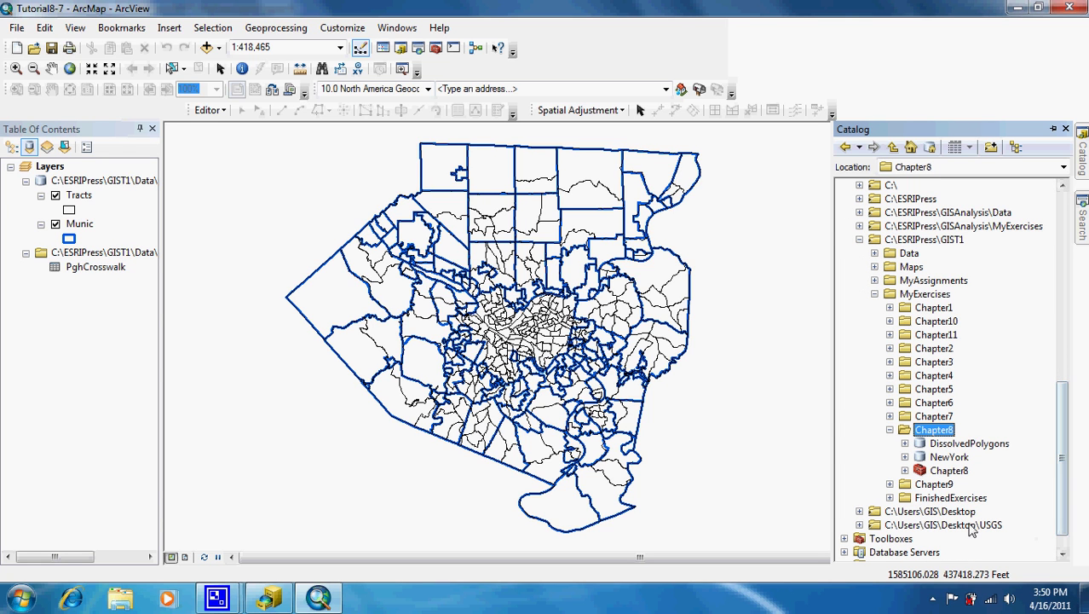
pyautogui.rightClick(933, 471)
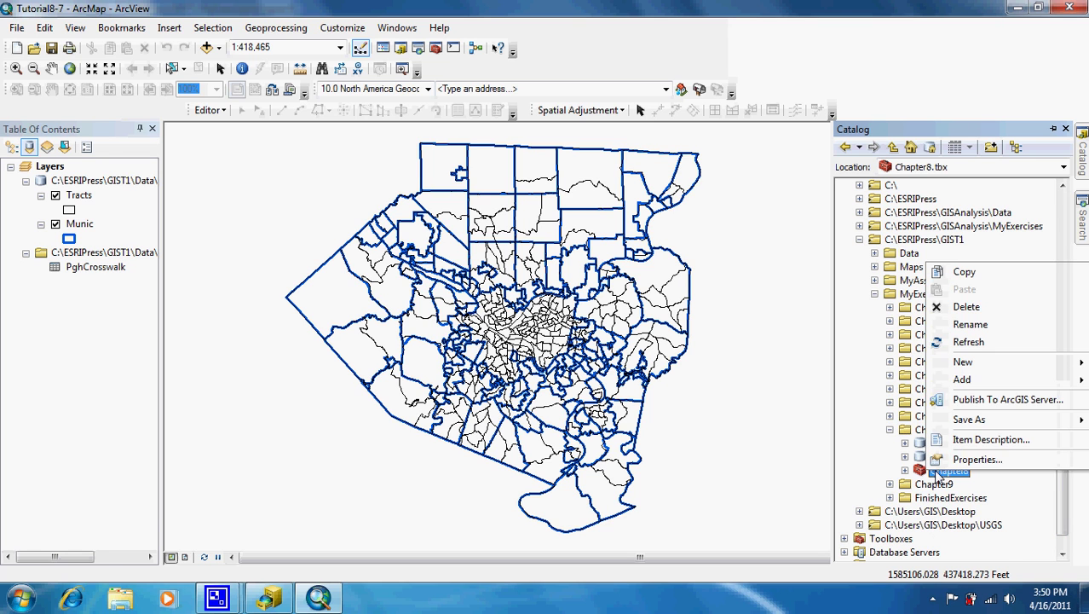
pyautogui.moveTo(974, 367)
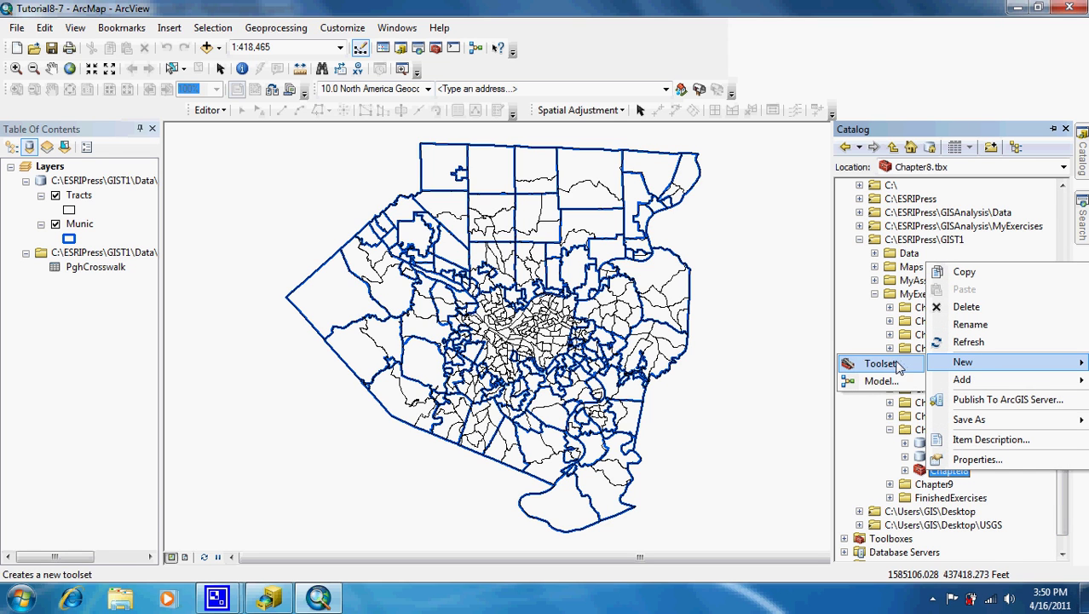
pyautogui.click(883, 383)
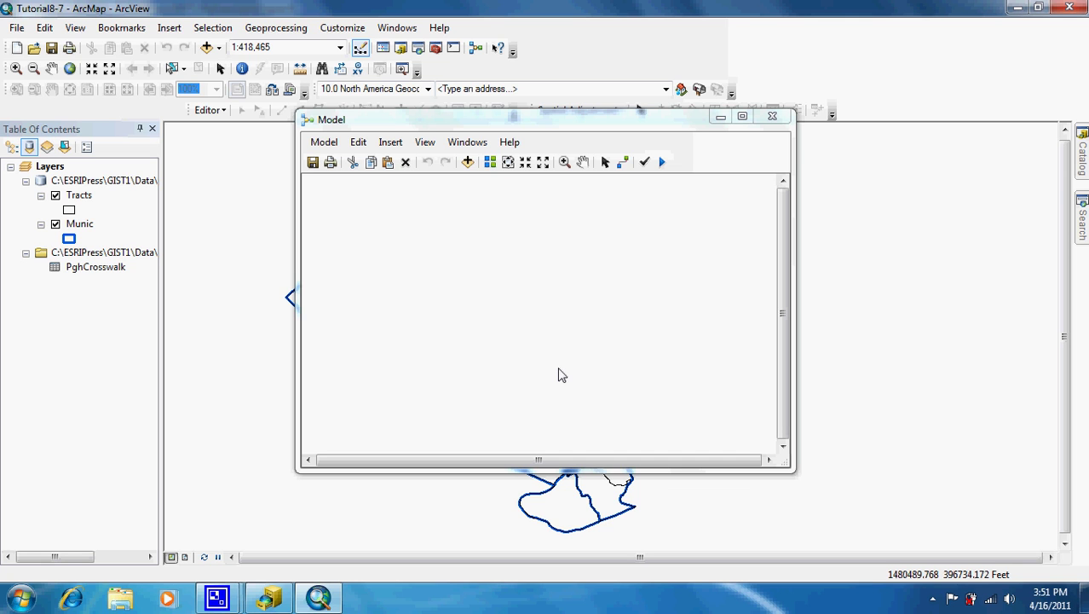
# - Find the Add Join tool in the Joins toolset of Data Management Tools and place it in the model
pyautogui.click(1081, 229)
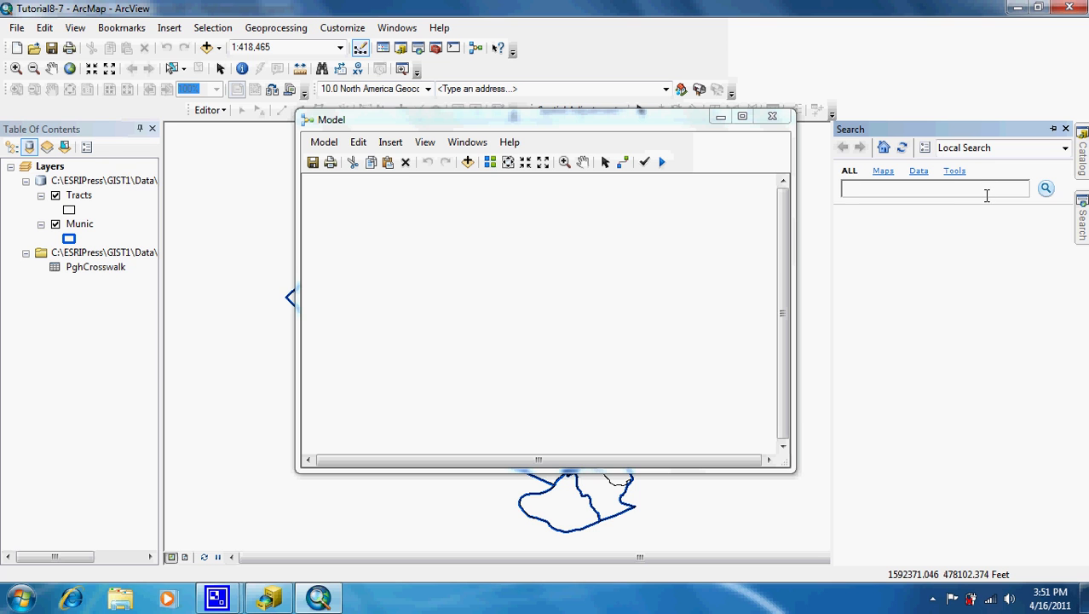
pyautogui.click(957, 174)
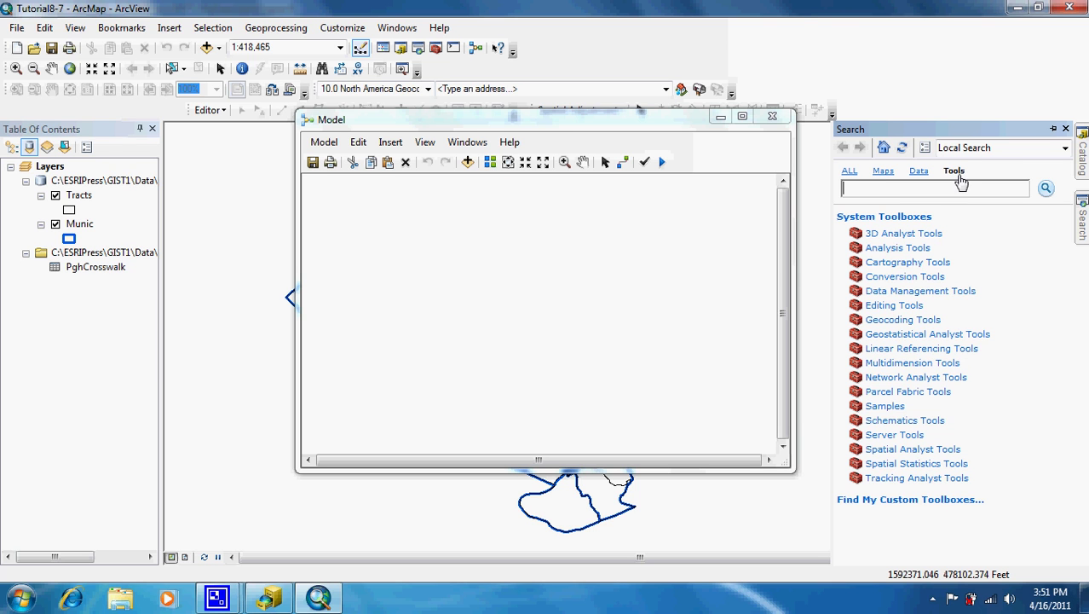
pyautogui.click(913, 291)
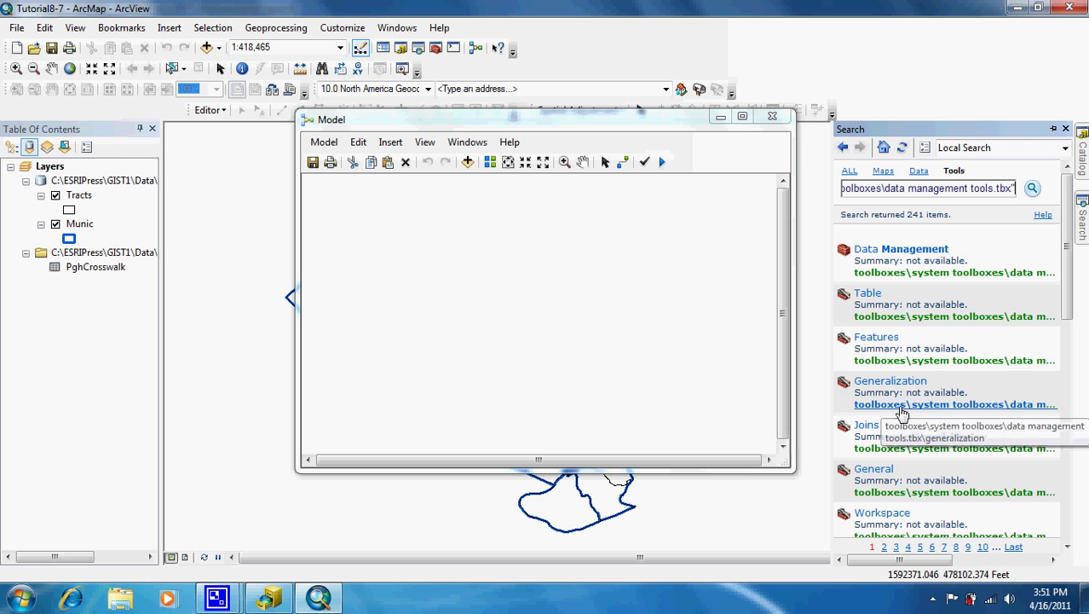
pyautogui.moveTo(866, 424)
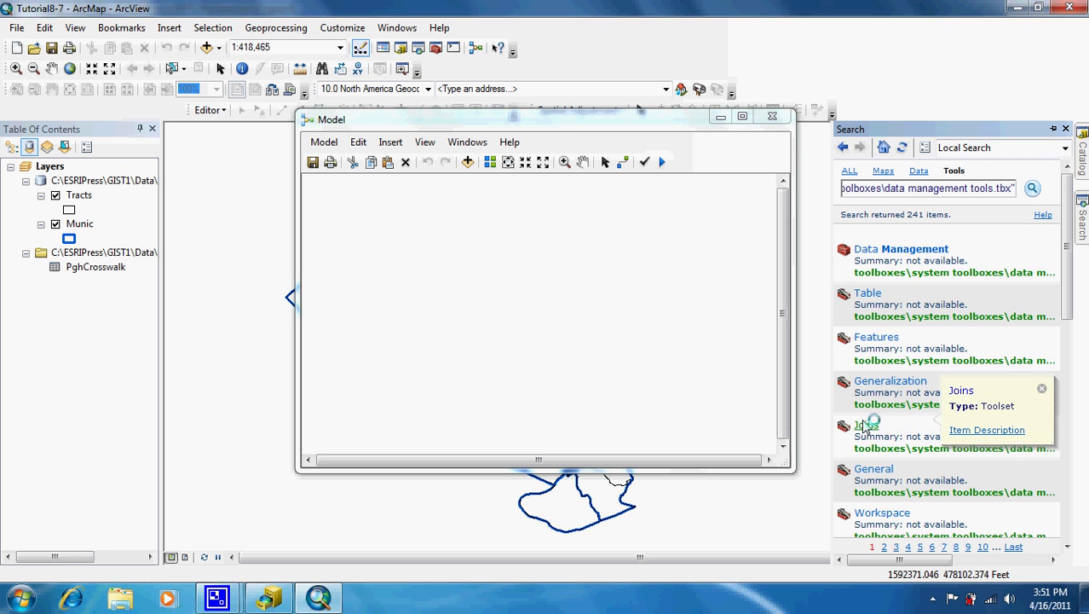
pyautogui.click(866, 423)
pyautogui.moveTo(944, 321)
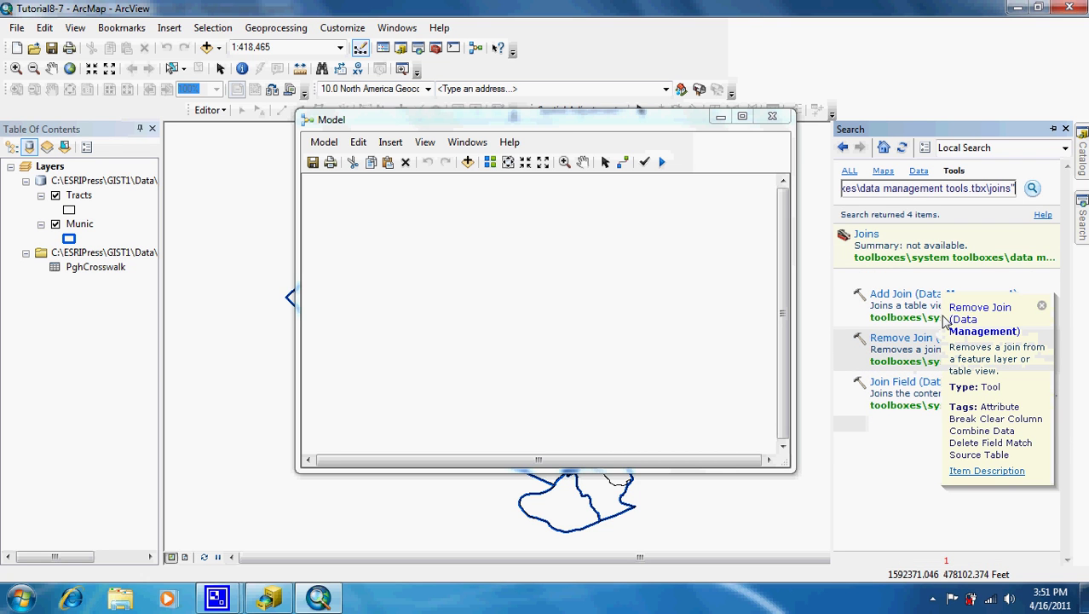
pyautogui.moveTo(914, 300)
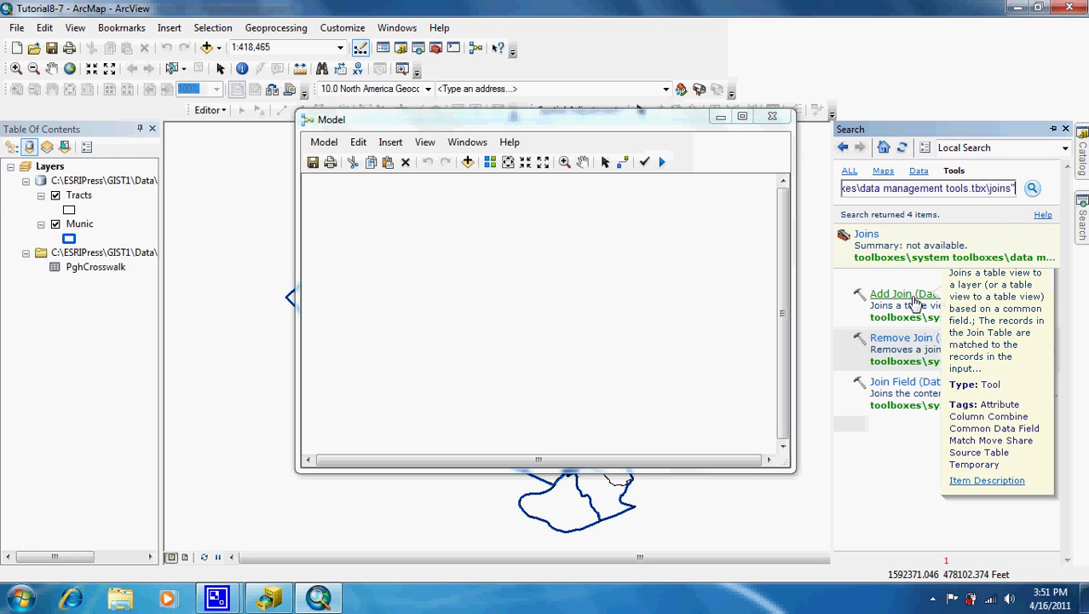
pyautogui.moveTo(914, 300); pyautogui.dragTo(490, 285)
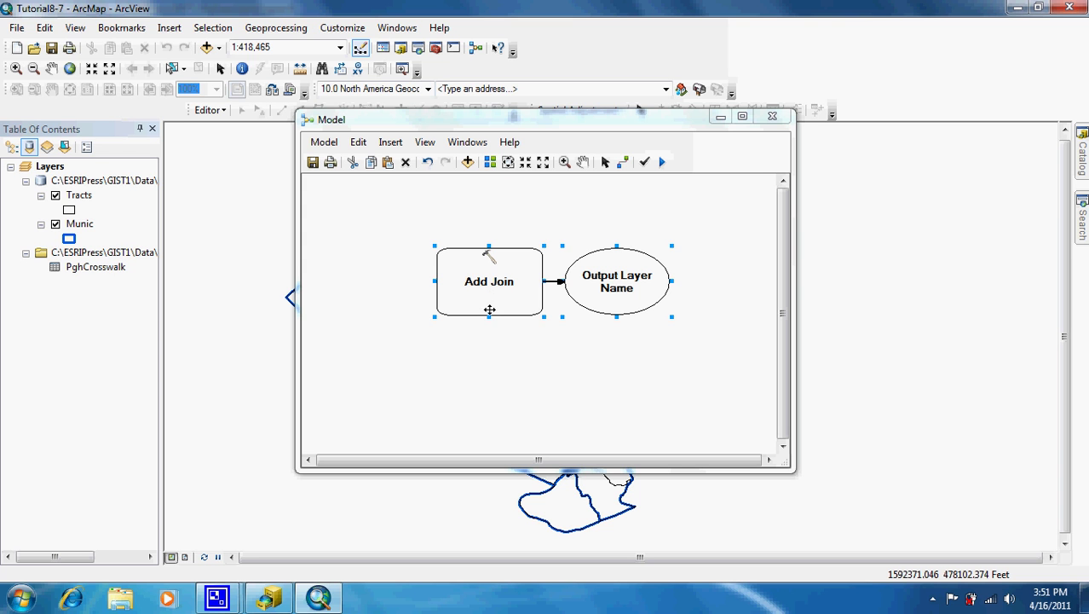
# - Set the model's Add Join tool to use the Tracts layer with FIPS as the input join field
pyautogui.doubleClick(493, 284)
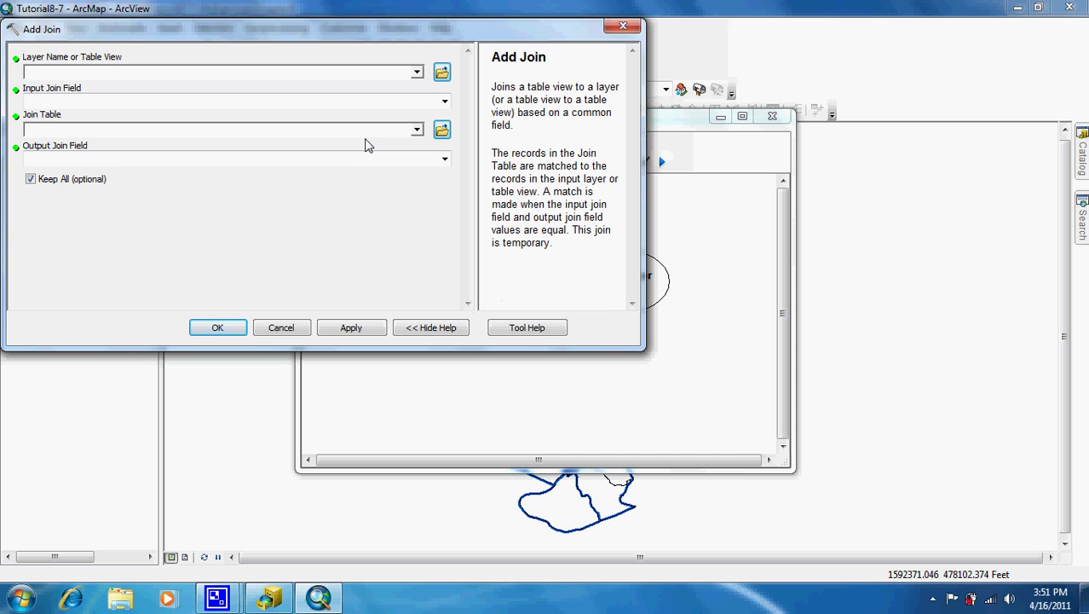
pyautogui.click(416, 72)
pyautogui.click(392, 103)
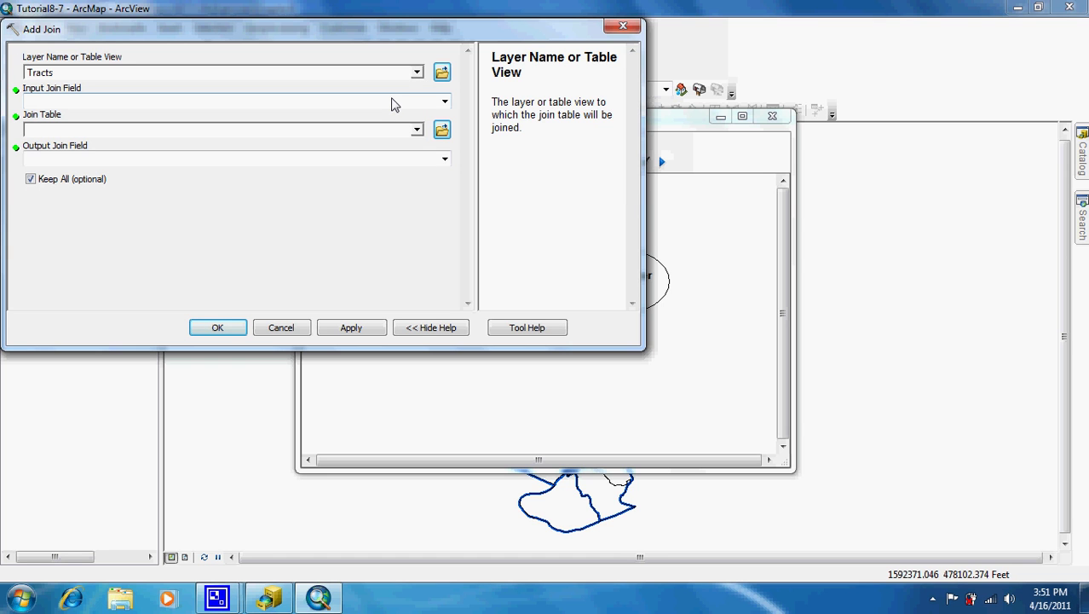
pyautogui.click(445, 101)
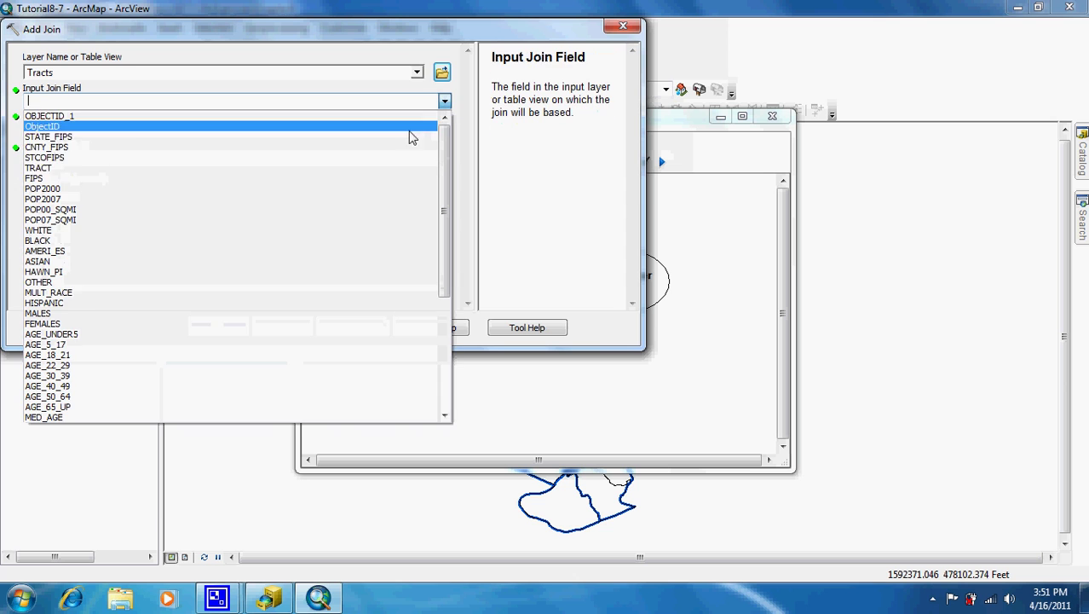
pyautogui.click(381, 179)
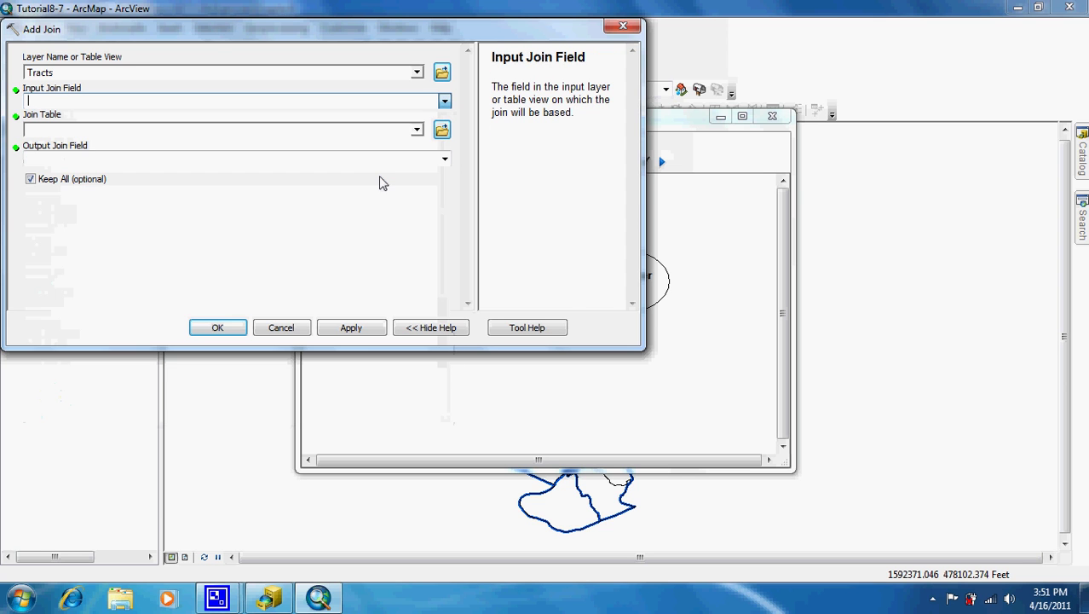
# - Choose PghCrosswalk as the join table and STFID as the output join field for Add Join
pyautogui.click(416, 131)
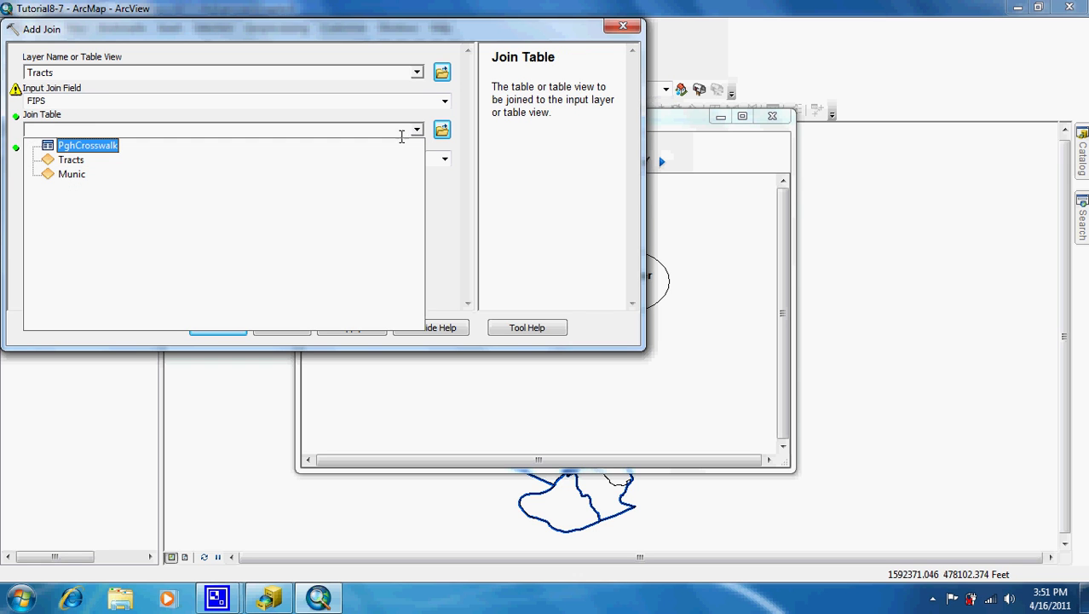
pyautogui.click(384, 149)
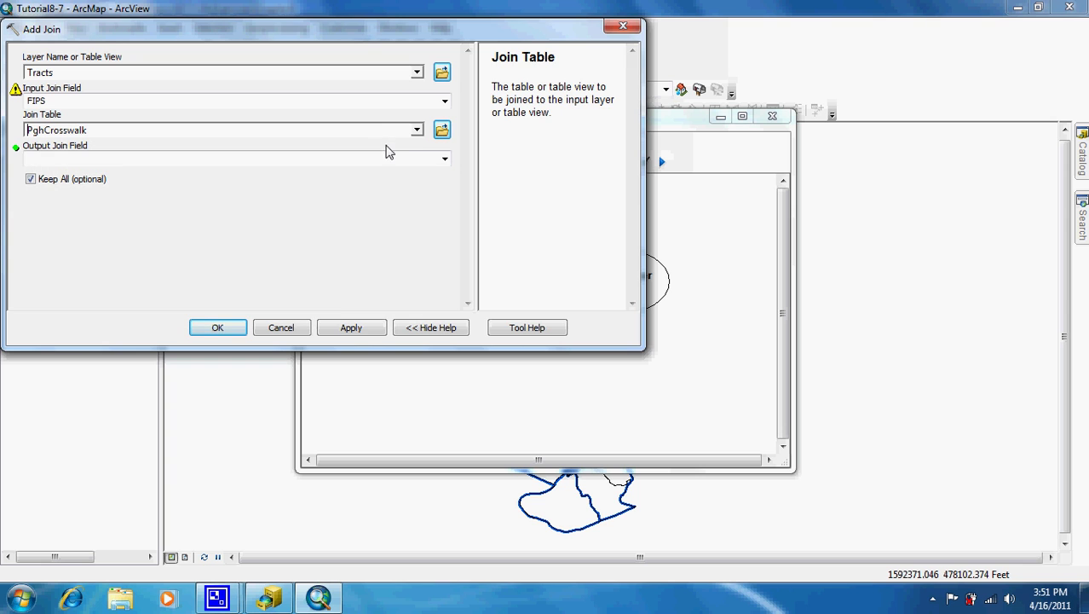
pyautogui.click(444, 159)
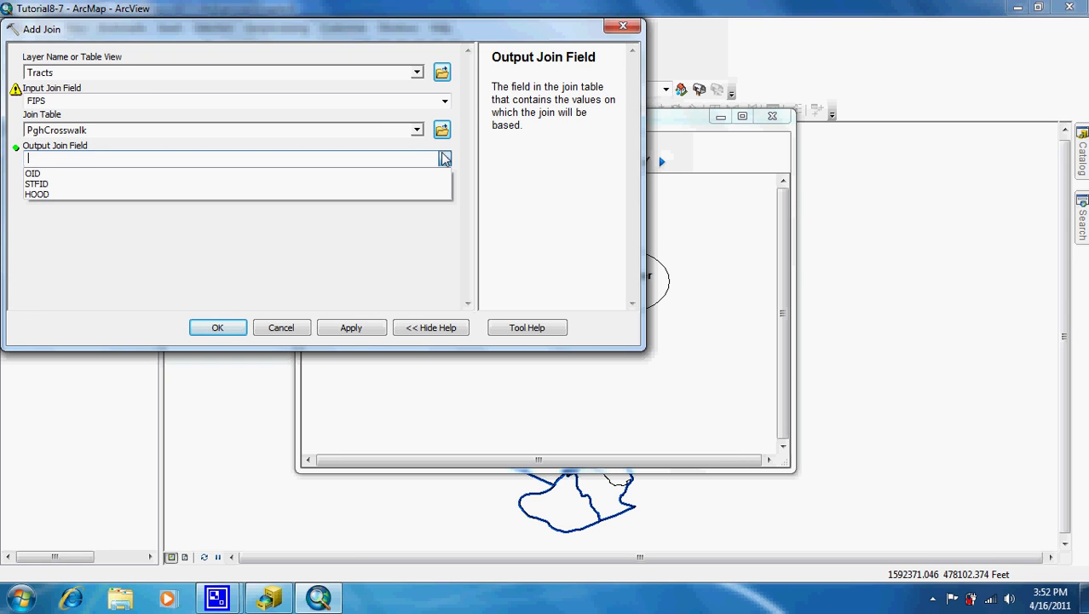
pyautogui.click(407, 182)
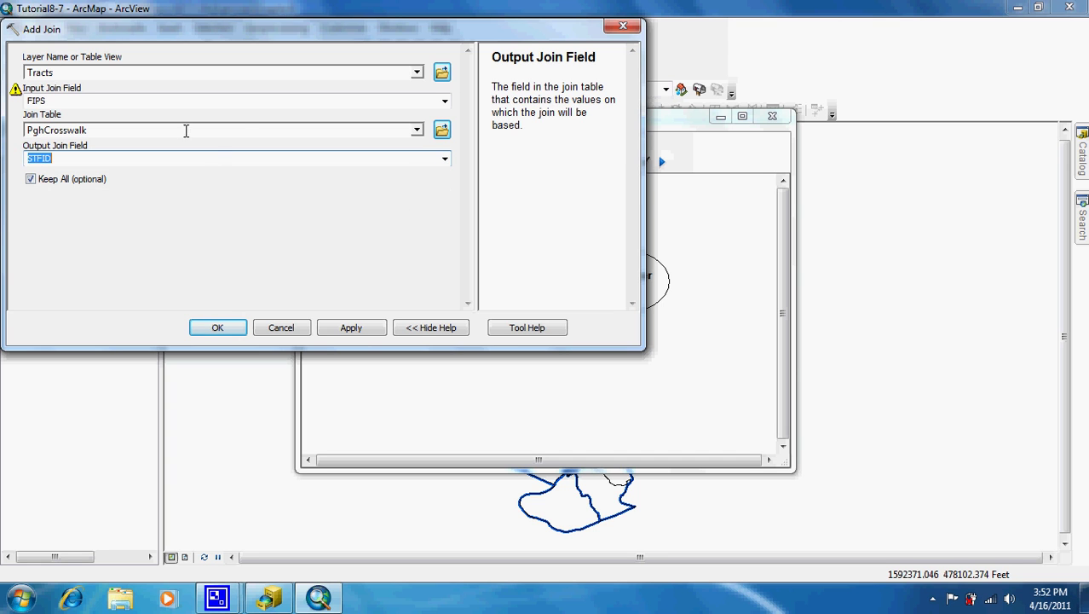
# - Turn off the Keep All option for Add Join and accept the tool's settings
pyautogui.moveTo(17, 90)
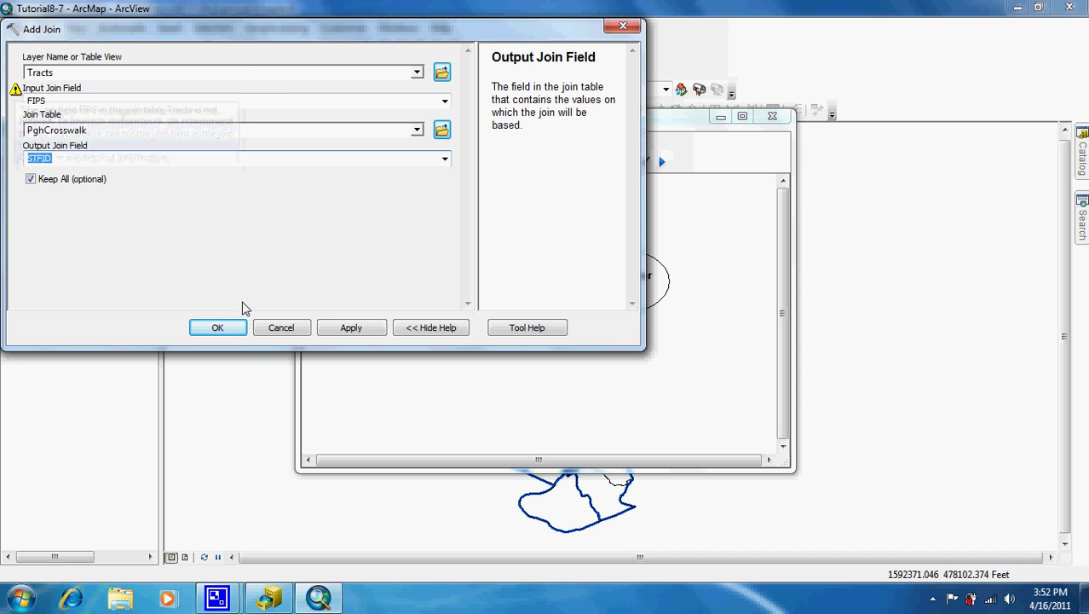
pyautogui.click(213, 294)
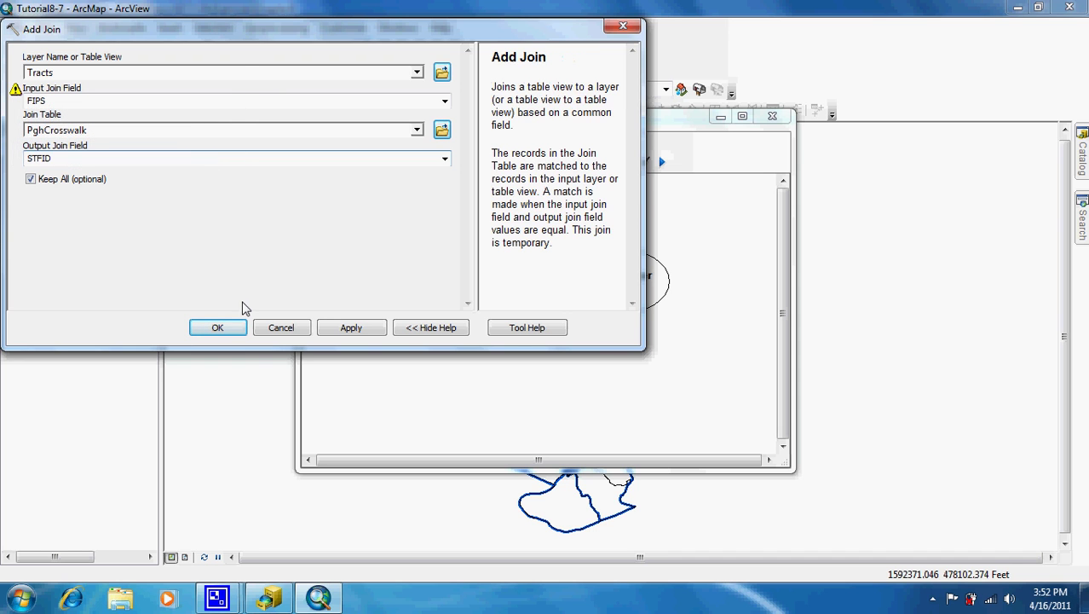
pyautogui.click(31, 187)
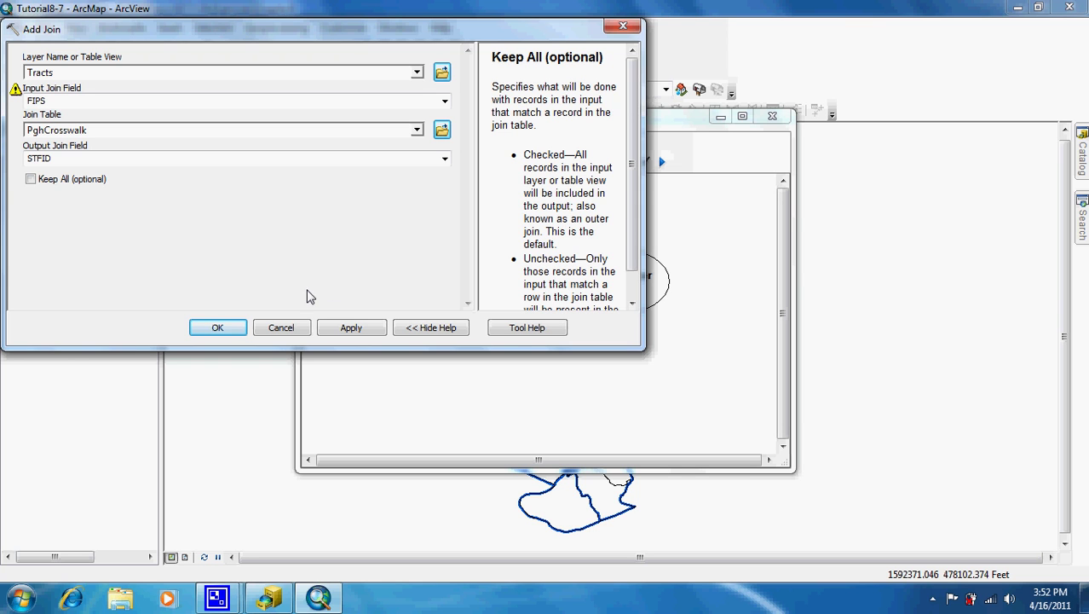
pyautogui.click(229, 329)
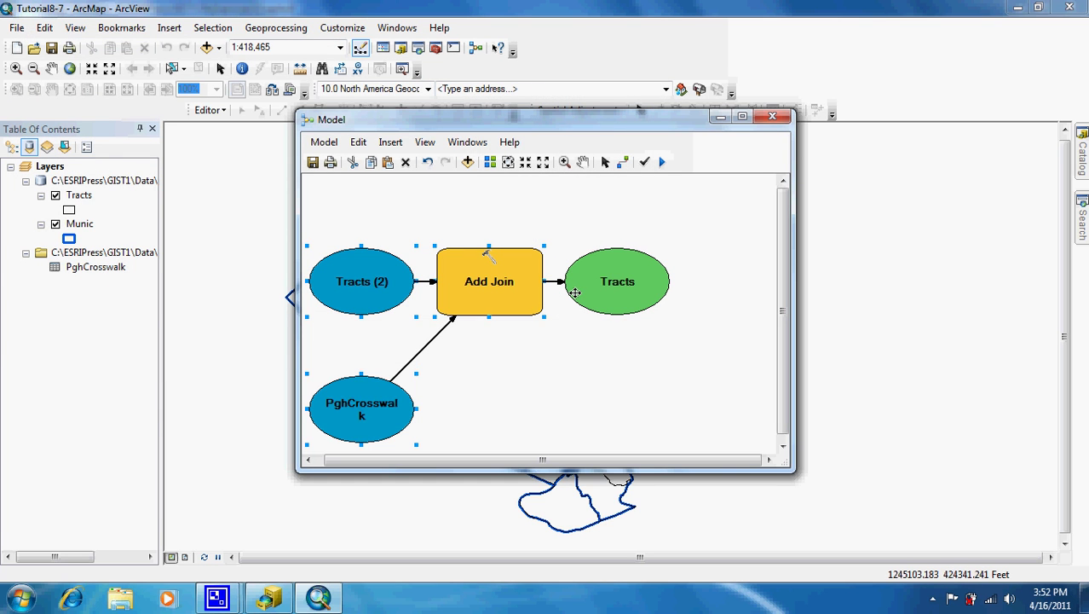
# - Run the Add Join process on its own from within the model and dismiss the completed run report
pyautogui.moveTo(625, 121); pyautogui.dragTo(602, 45)
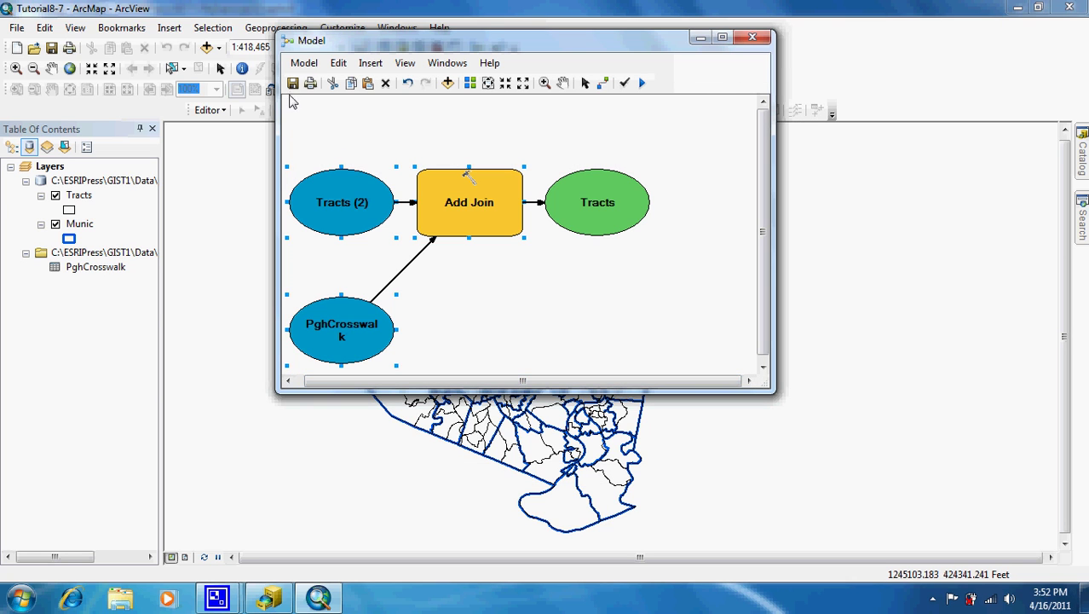
pyautogui.moveTo(445, 227)
pyautogui.rightClick(476, 202)
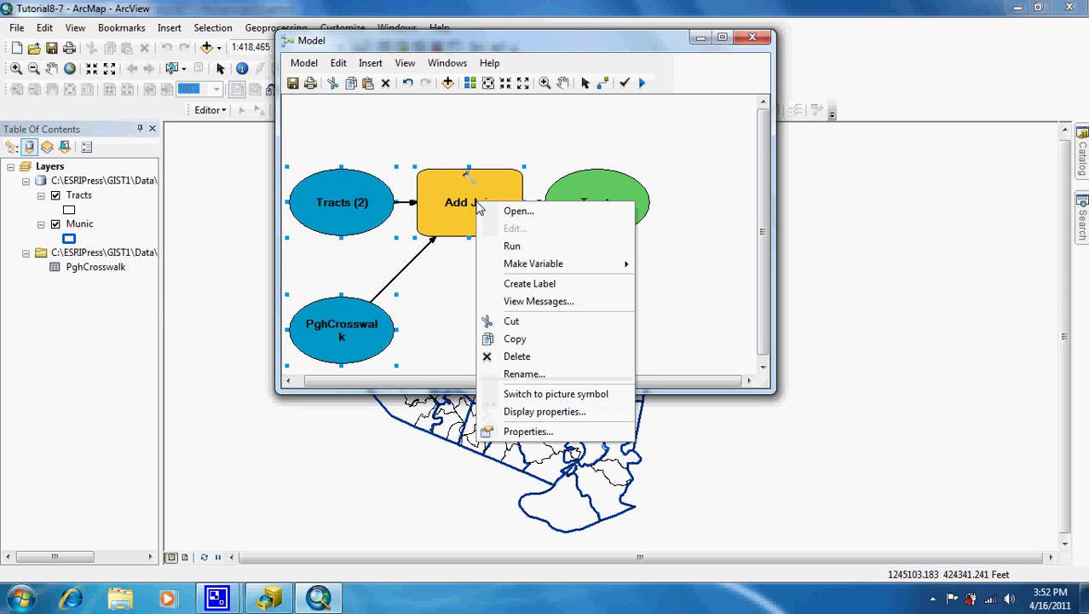
pyautogui.click(512, 246)
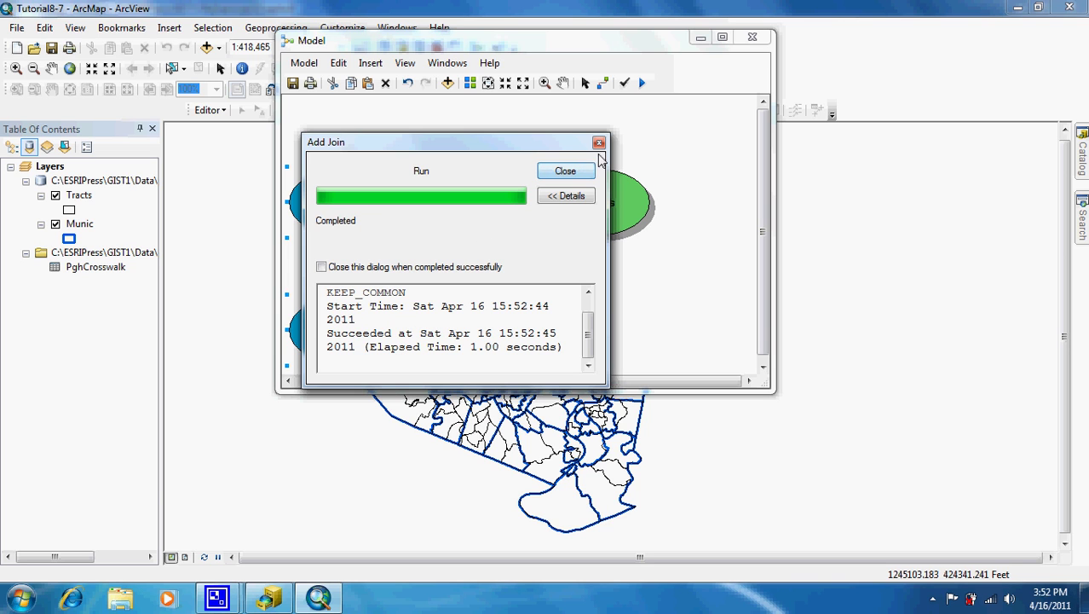
pyautogui.click(565, 171)
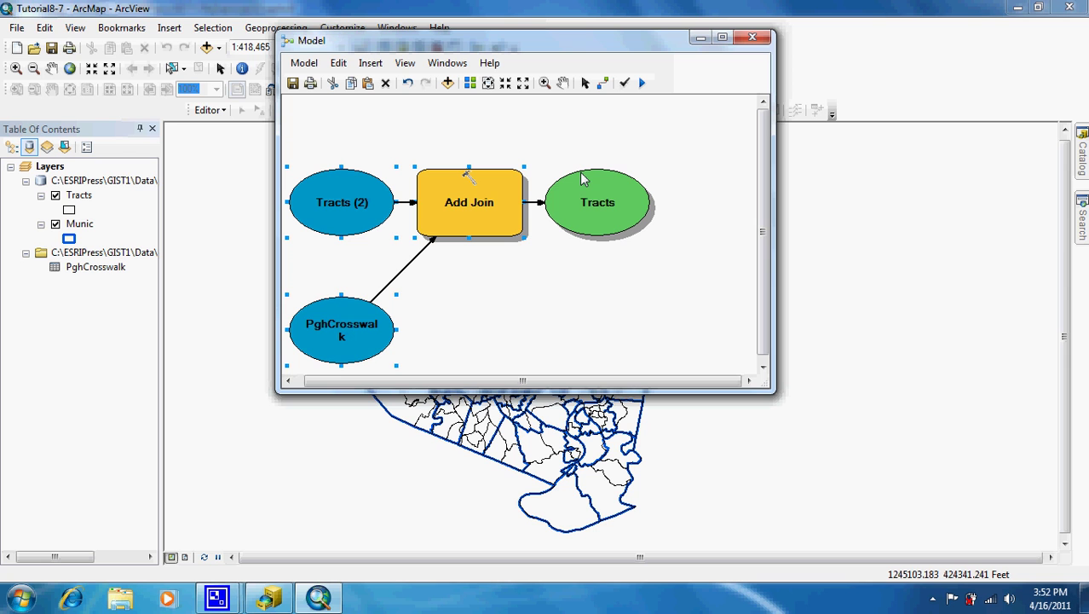
# - Search the tools for "dissolve" and place the Data Management Dissolve tool in the model below Add Join
pyautogui.click(1080, 224)
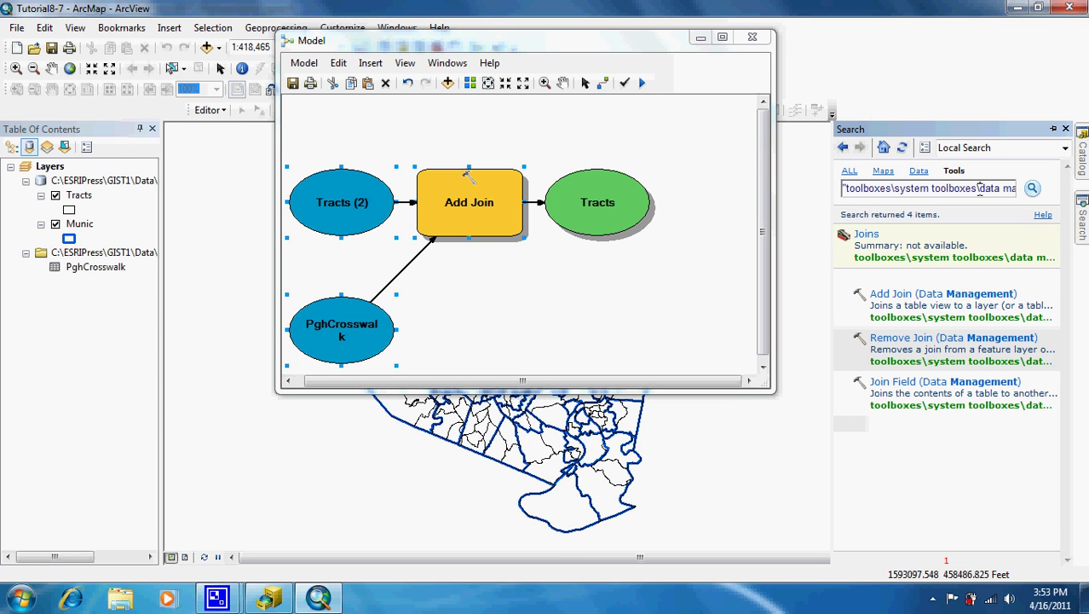
pyautogui.press('BackSpace')
pyautogui.press('BackSpace')
pyautogui.press('BackSpace')
pyautogui.press('BackSpace')
pyautogui.press('BackSpace')
pyautogui.press('BackSpace')
pyautogui.press('BackSpace')
pyautogui.press('BackSpace')
pyautogui.press('BackSpace')
pyautogui.press('BackSpace')
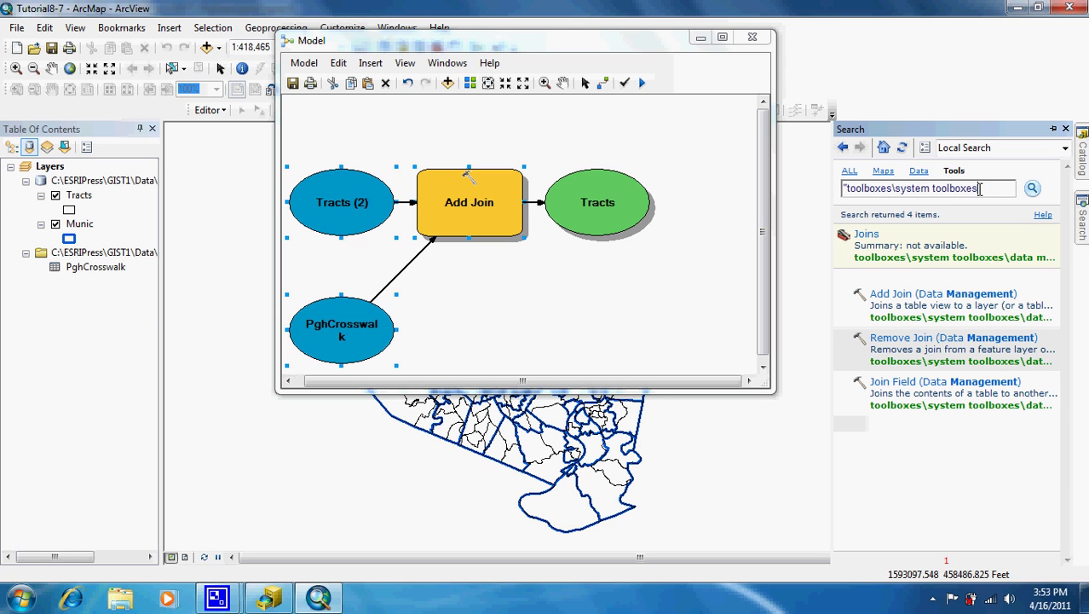
pyautogui.press('BackSpace')
pyautogui.press('BackSpace')
pyautogui.press('BackSpace')
pyautogui.press('BackSpace')
pyautogui.press('BackSpace')
pyautogui.press('BackSpace')
pyautogui.press('BackSpace')
pyautogui.press('BackSpace')
pyautogui.press('BackSpace')
pyautogui.press('BackSpace')
pyautogui.press('BackSpace')
pyautogui.press('BackSpace')
pyautogui.press('BackSpace')
pyautogui.press('BackSpace')
pyautogui.press('BackSpace')
pyautogui.press('BackSpace')
pyautogui.press('BackSpace')
pyautogui.press('BackSpace')
pyautogui.press('BackSpace')
pyautogui.press('BackSpace')
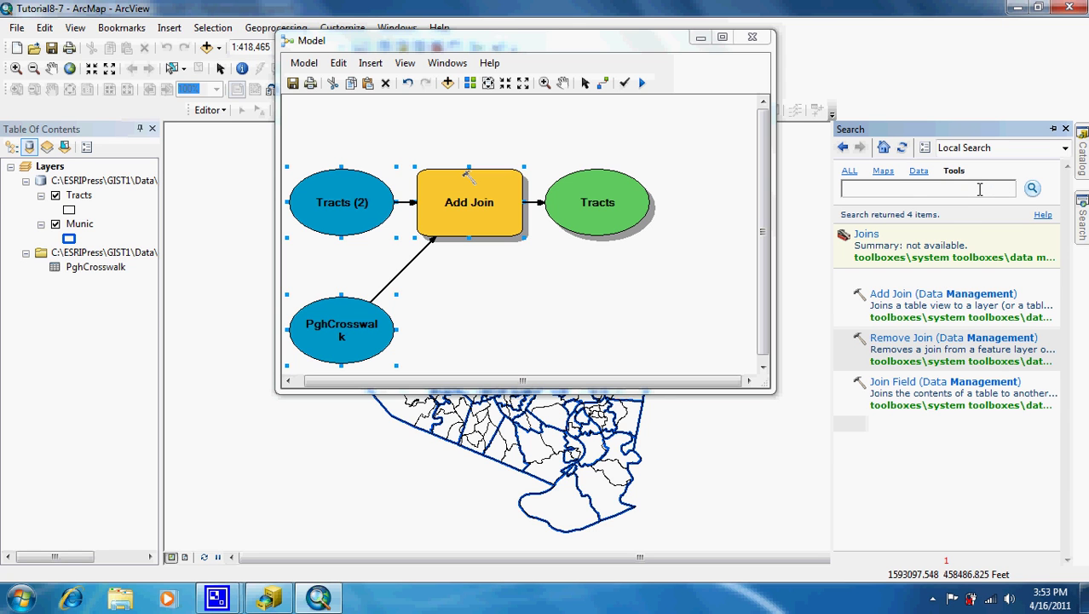
pyautogui.write('diss')
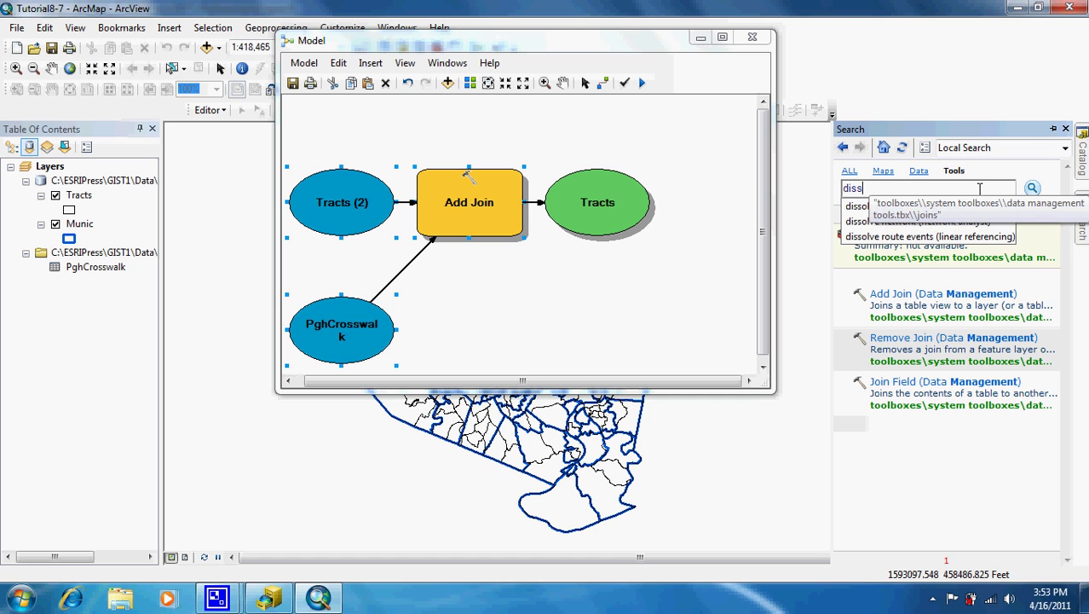
pyautogui.write('olve')
pyautogui.press('Return')
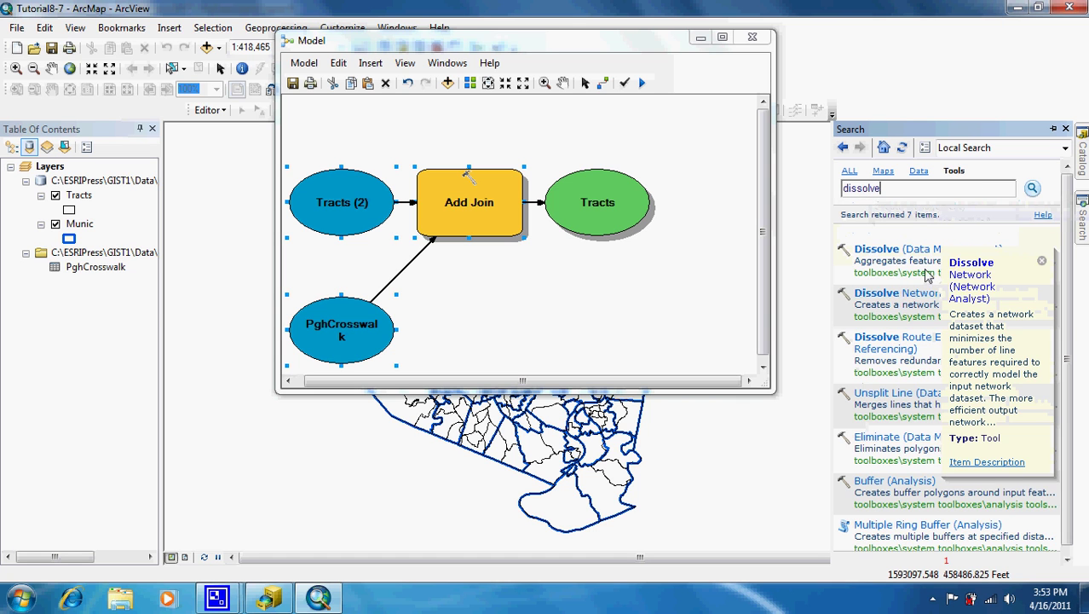
pyautogui.moveTo(938, 247)
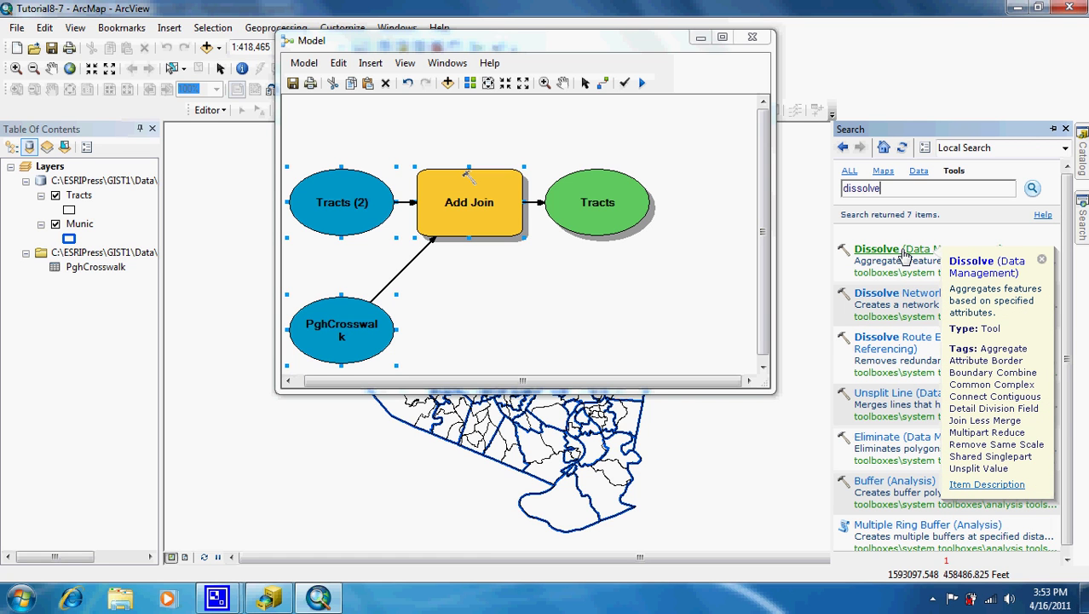
pyautogui.moveTo(905, 255); pyautogui.dragTo(532, 305)
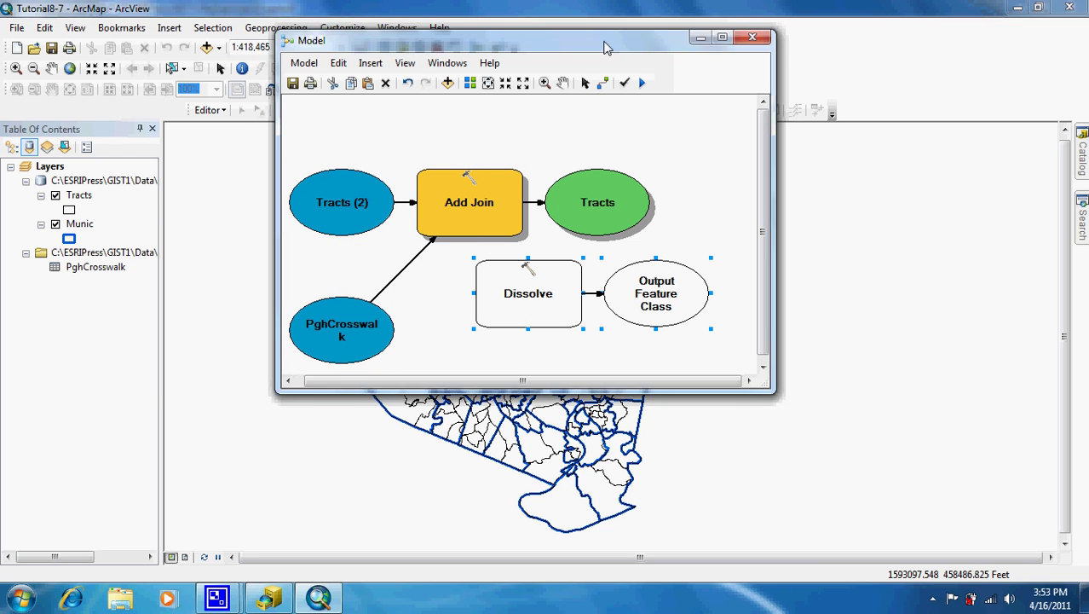
# - Enlarge the model window and reposition the Dissolve tool with its output beneath the Add Join process
pyautogui.moveTo(601, 47); pyautogui.dragTo(370, 21)
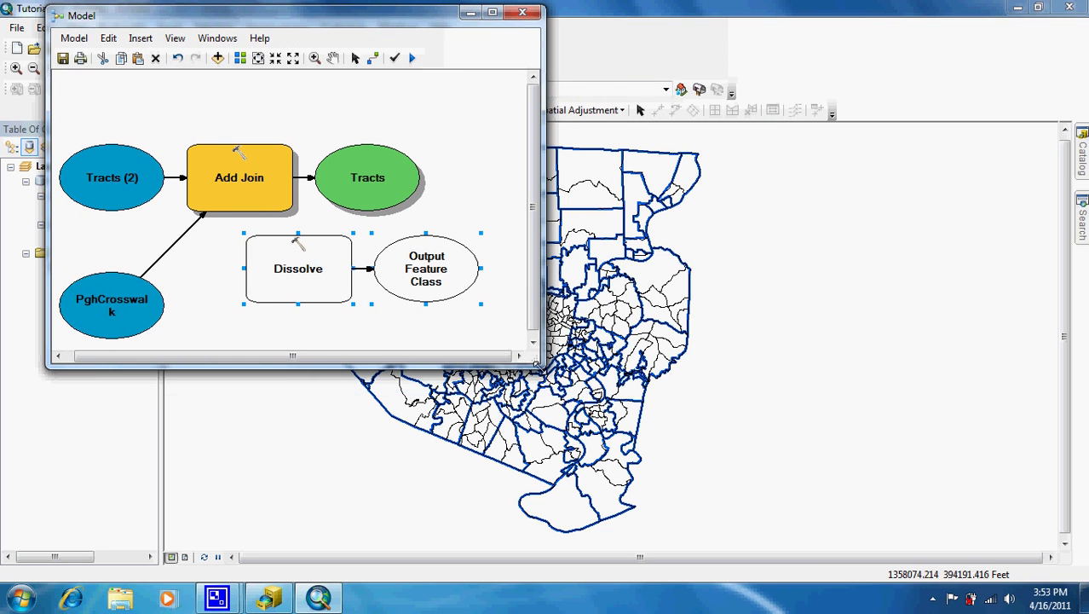
pyautogui.moveTo(547, 370); pyautogui.dragTo(656, 550)
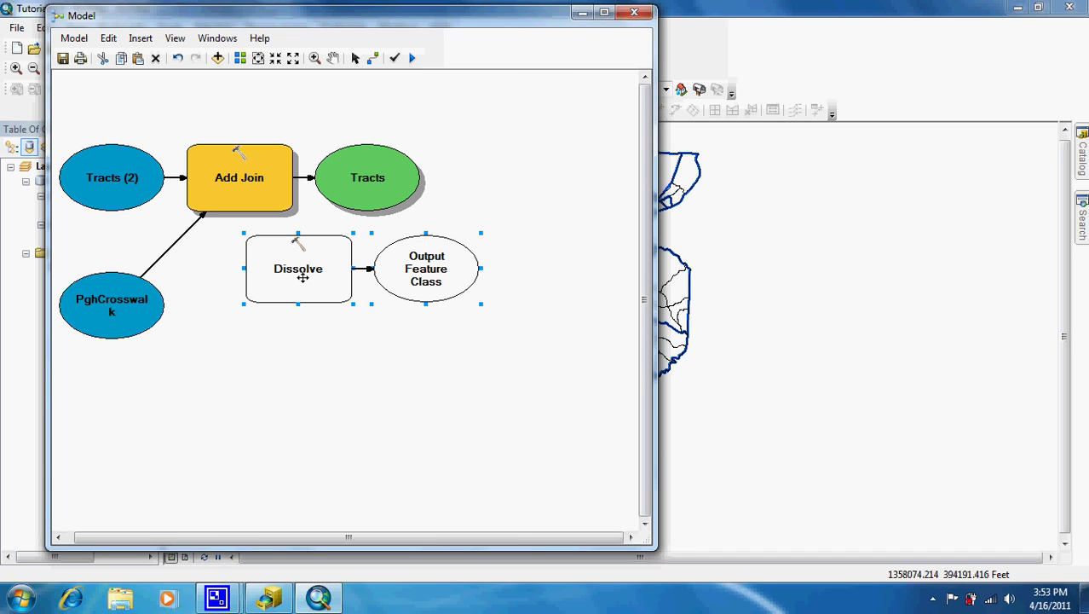
pyautogui.moveTo(303, 277); pyautogui.dragTo(273, 294)
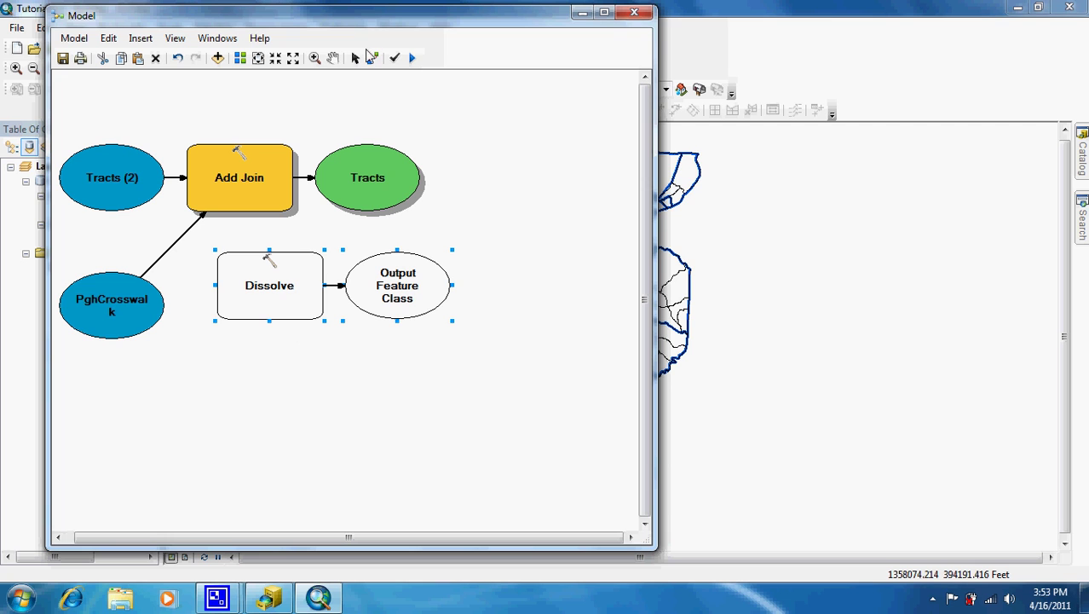
# - Connect the Tracts output of Add Join to the Dissolve tool as its Input Features
pyautogui.click(373, 59)
pyautogui.click(371, 182)
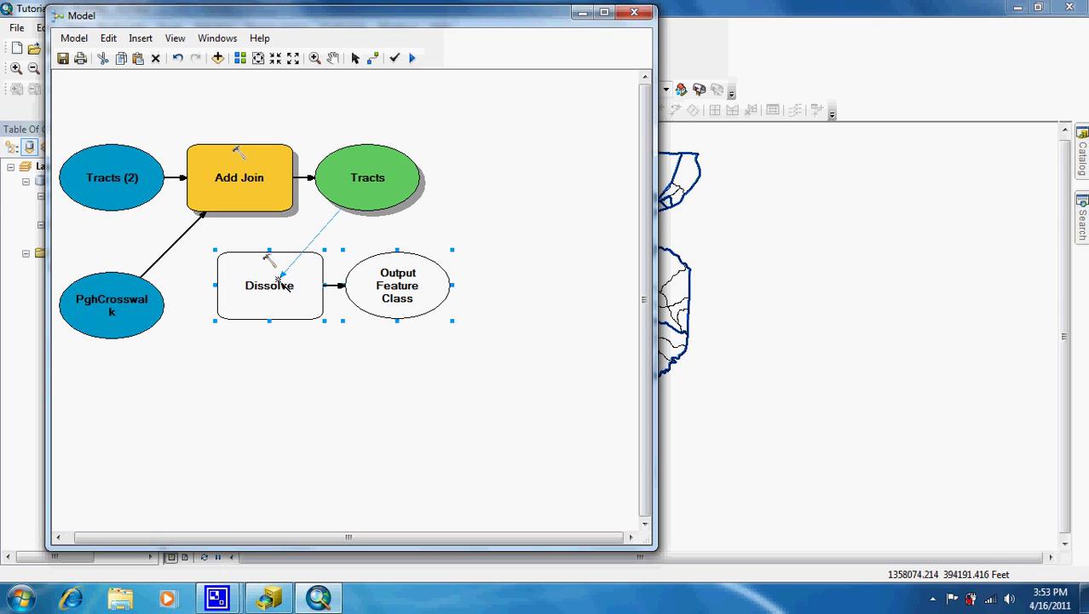
pyautogui.click(280, 280)
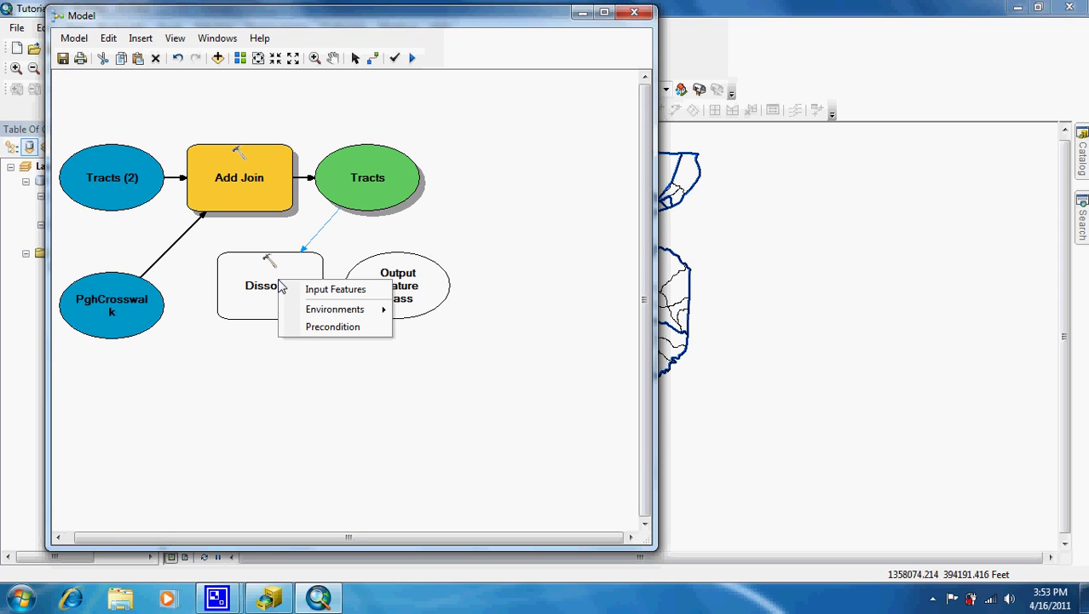
pyautogui.click(295, 290)
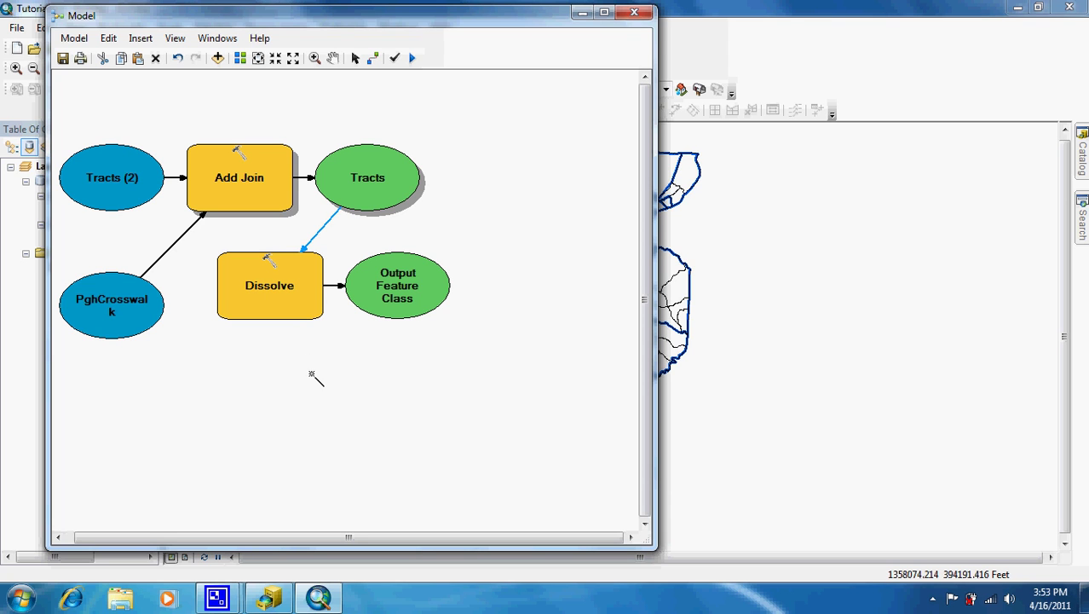
pyautogui.click(355, 58)
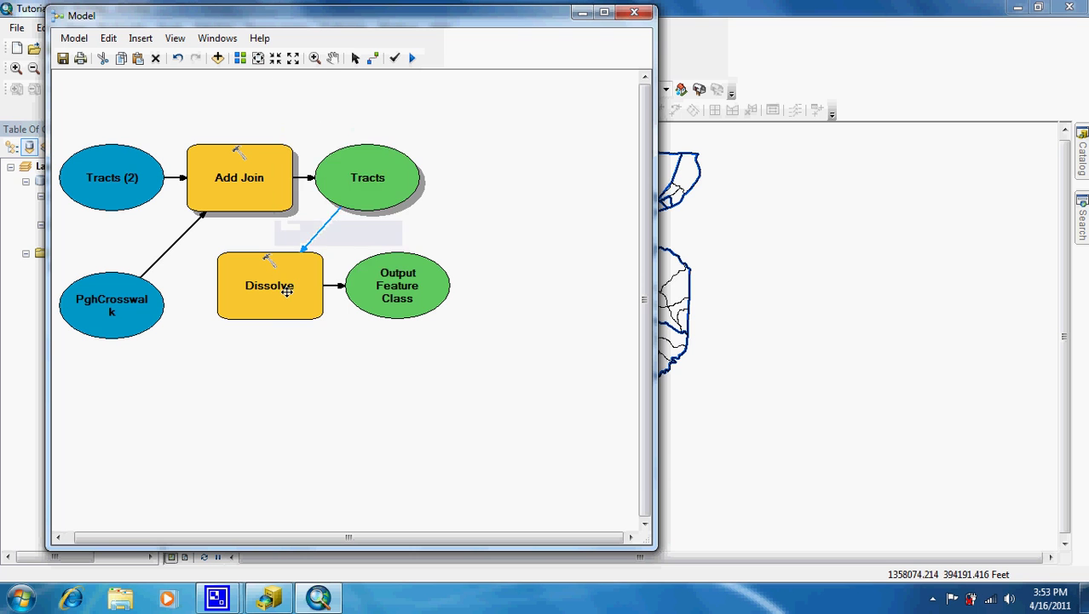
# - Set the Dissolve tool's output feature class to Neighborhoods in DissolvedPolygons.gdb
pyautogui.click(275, 296)
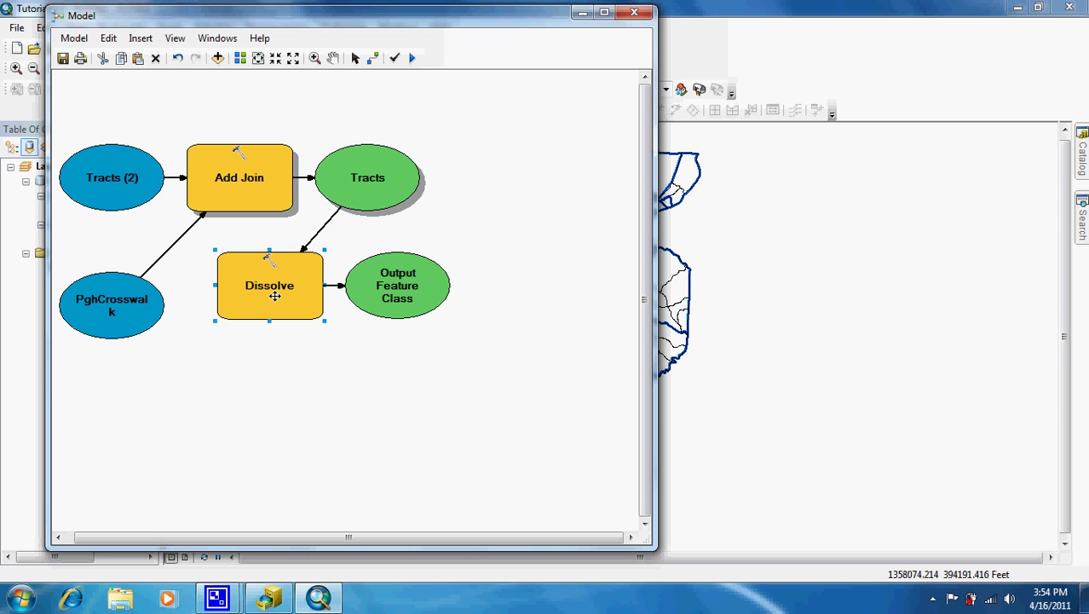
pyautogui.doubleClick(274, 296)
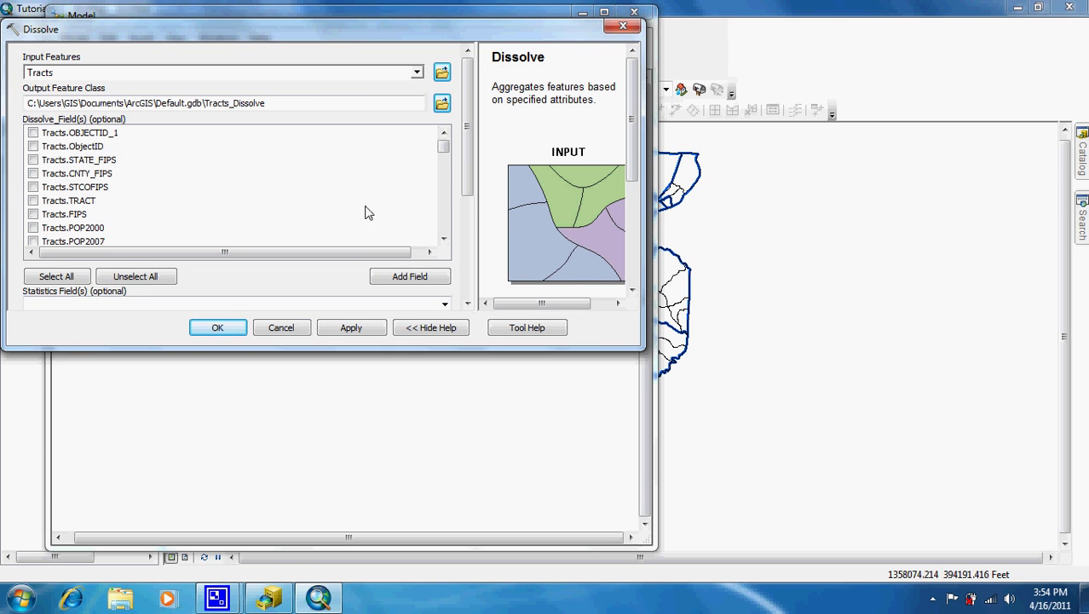
pyautogui.click(441, 103)
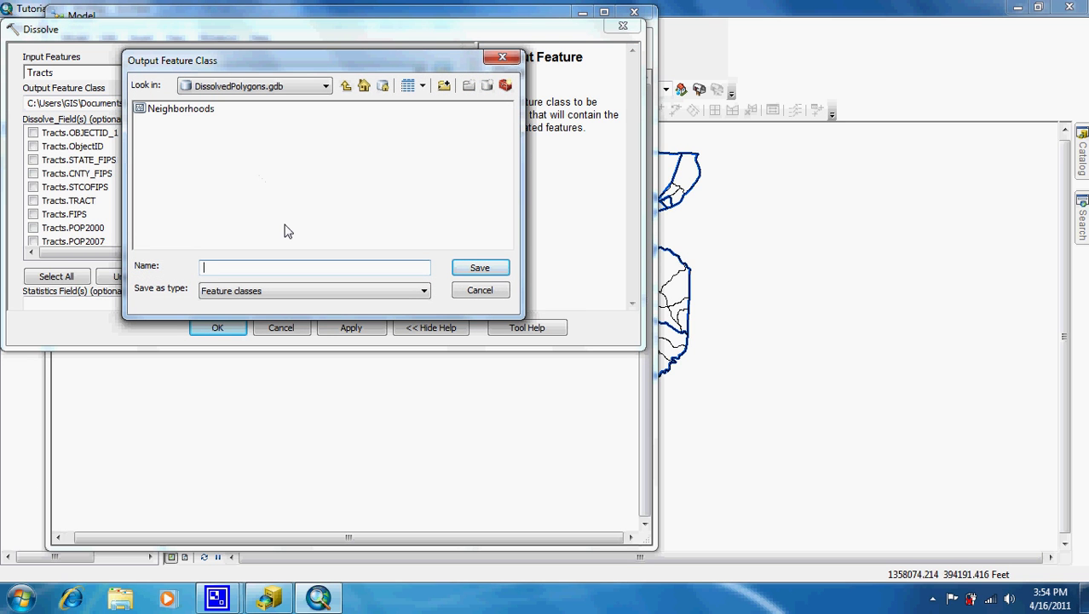
pyautogui.write('Neighborhoods')
pyautogui.click(458, 270)
pyautogui.click(606, 346)
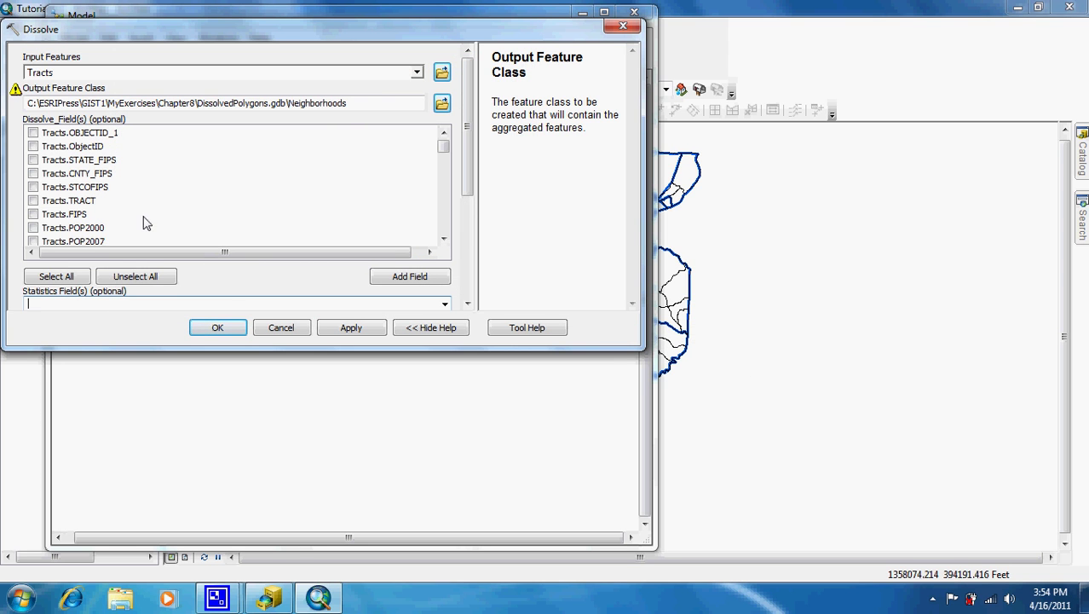
# - Choose PghCrosswalk.HOOD as the dissolve field
pyautogui.moveTo(16, 91)
pyautogui.scroll(-4, 444, 197)
pyautogui.click(443, 238)
pyautogui.scroll(5, 444, 222)
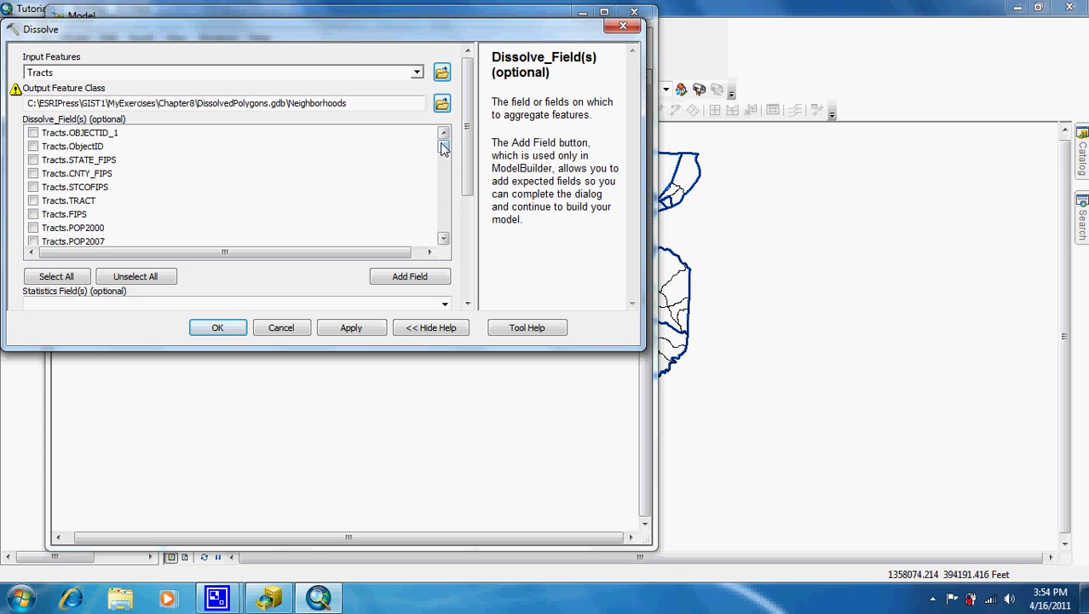
pyautogui.moveTo(442, 149); pyautogui.dragTo(442, 227)
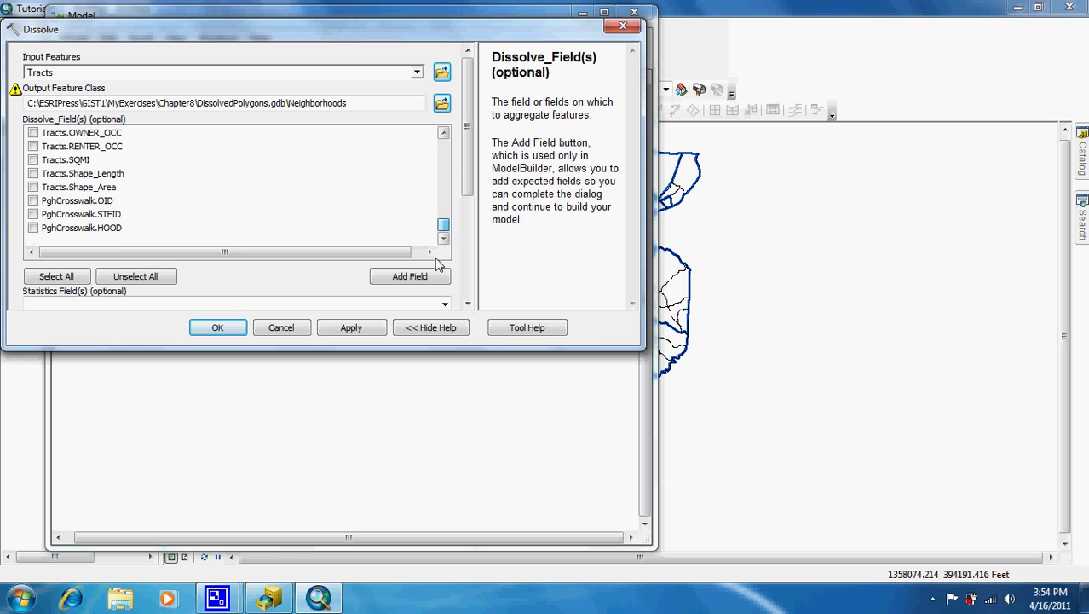
pyautogui.click(34, 228)
# - Add Tracts.POP2000 as a statistics field for Dissolve with the SUM statistic type
pyautogui.scroll(-3, 467, 194)
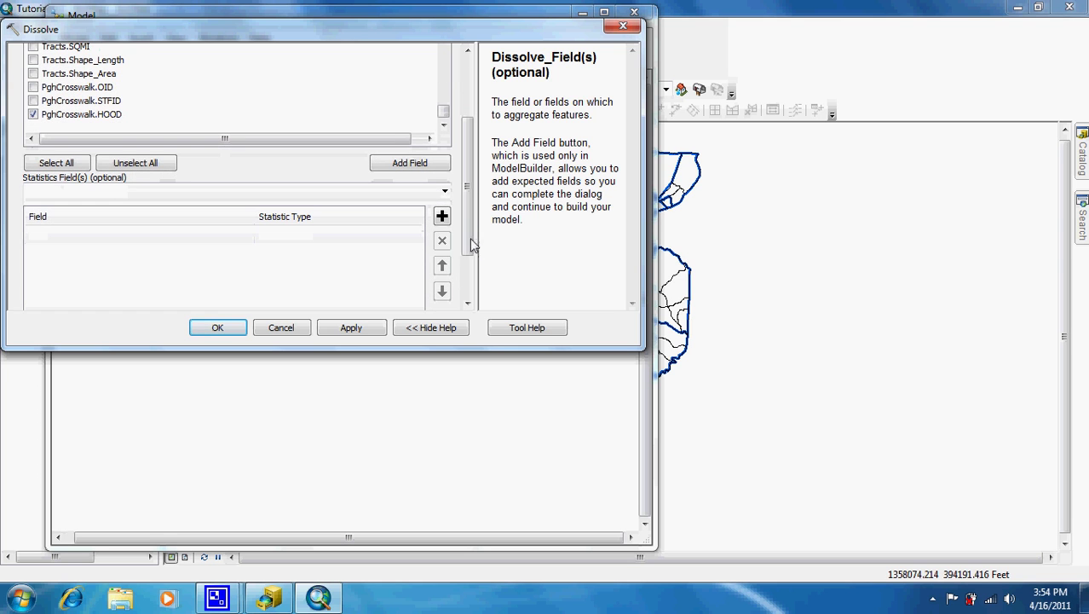
pyautogui.click(445, 192)
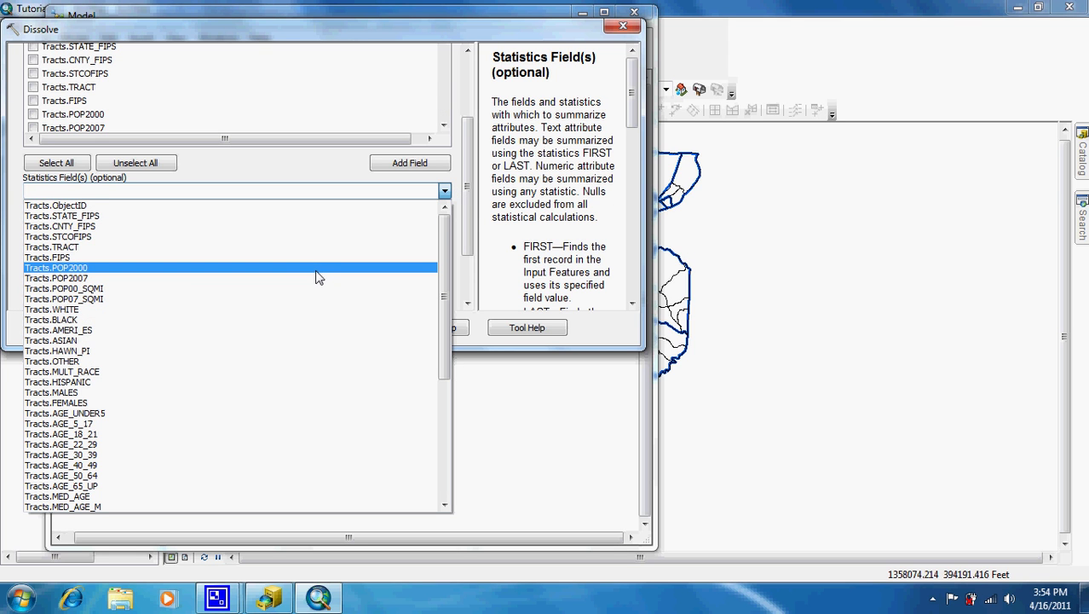
pyautogui.click(315, 275)
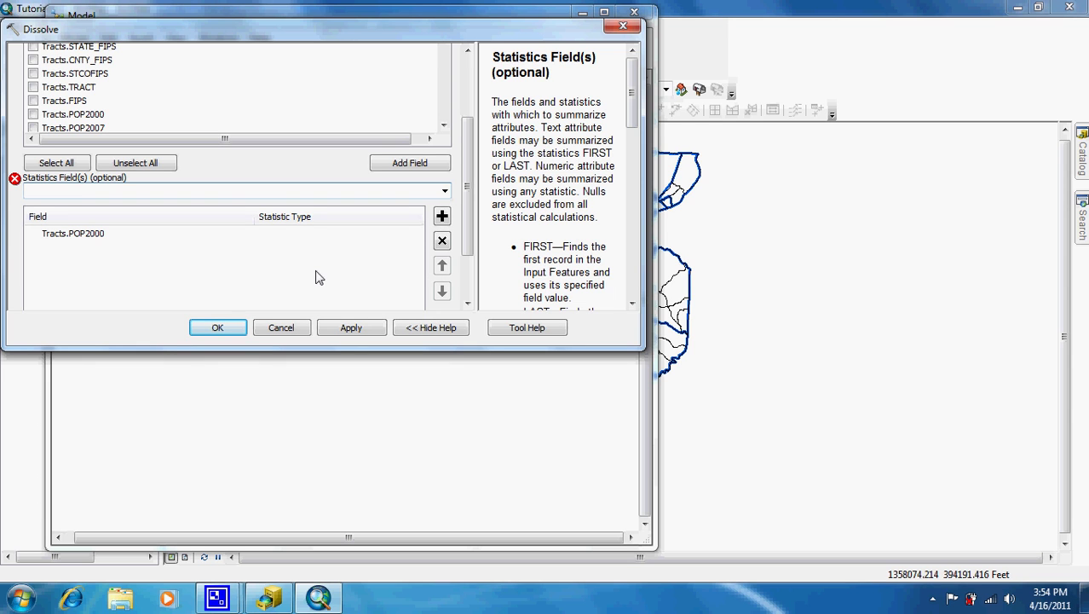
pyautogui.click(384, 241)
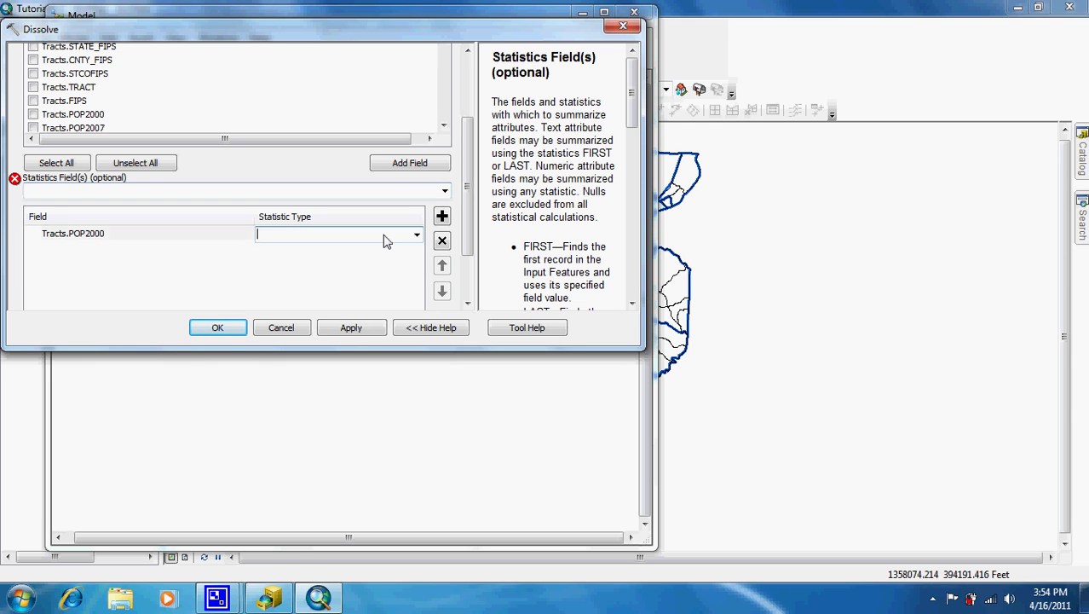
pyautogui.click(416, 235)
pyautogui.click(395, 252)
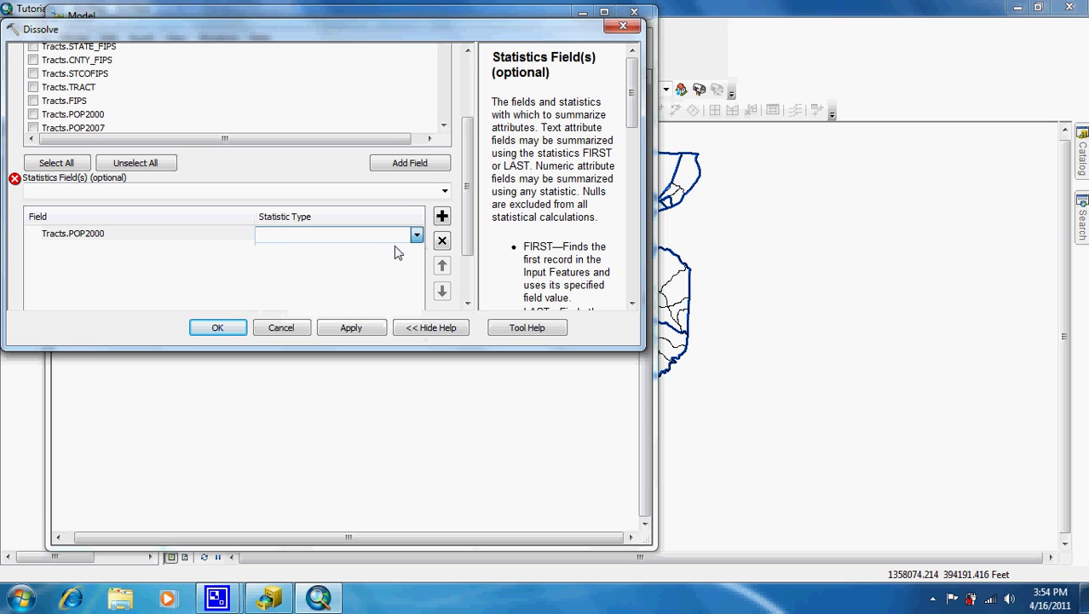
pyautogui.click(230, 250)
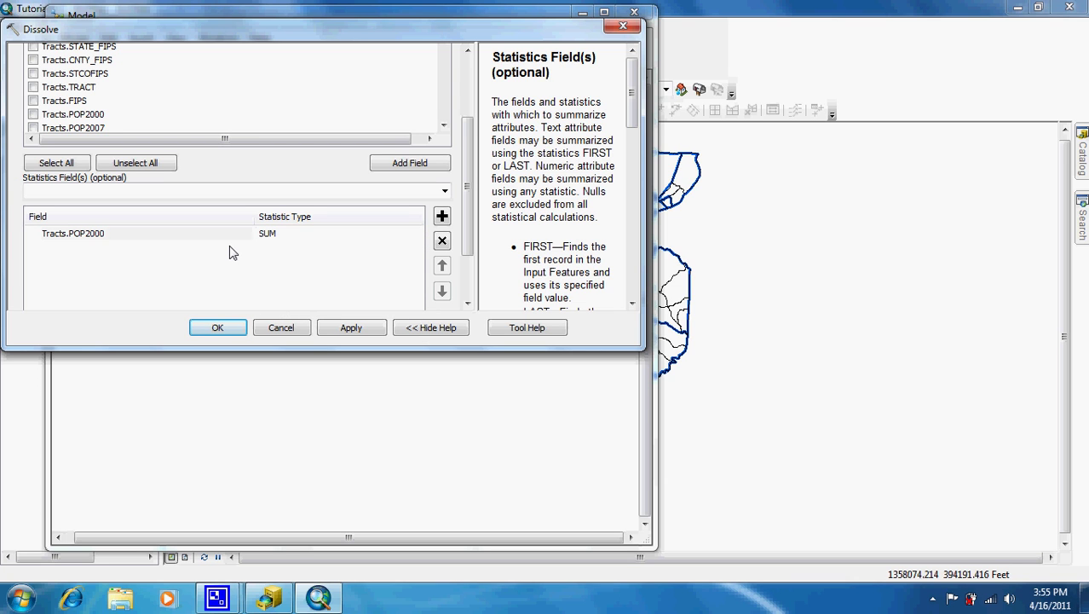
# - Add Tracts.WHITE as a statistics field for Dissolve with the SUM statistic type
pyautogui.click(444, 191)
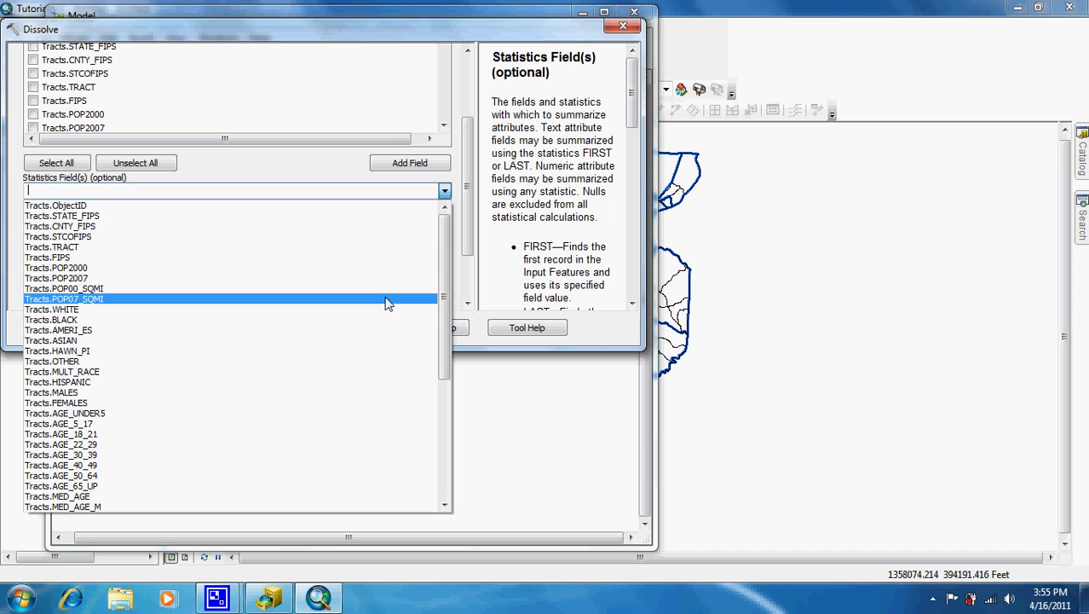
pyautogui.press('Escape')
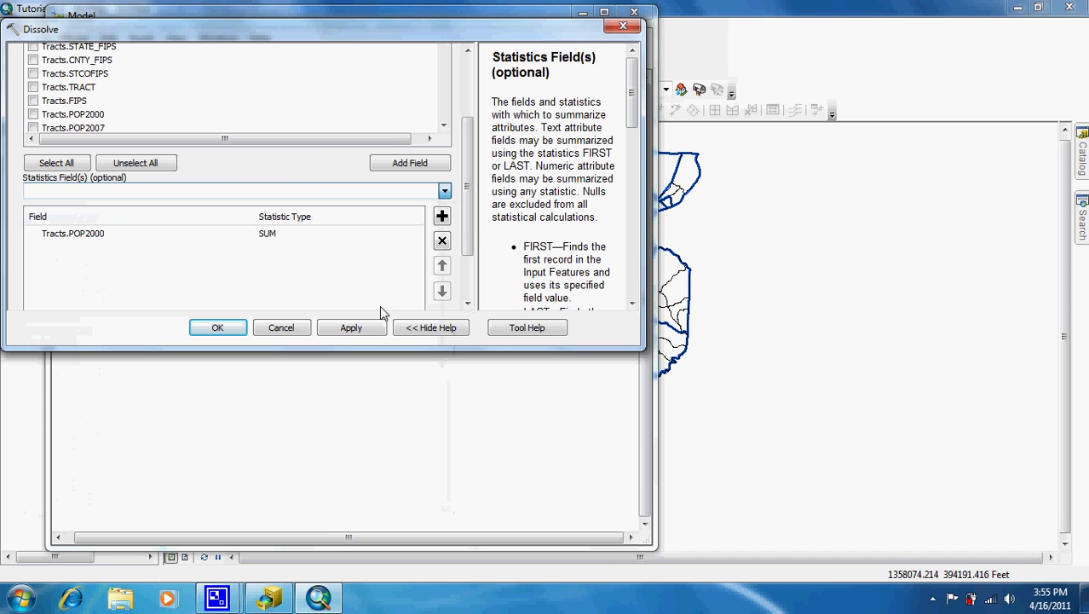
pyautogui.click(368, 248)
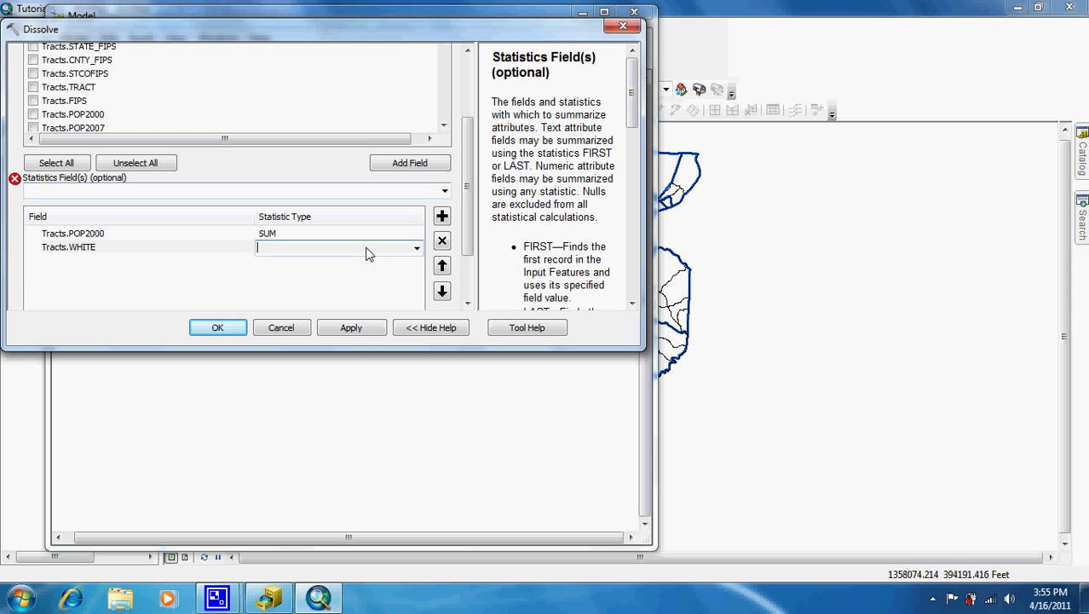
pyautogui.click(415, 248)
pyautogui.click(403, 264)
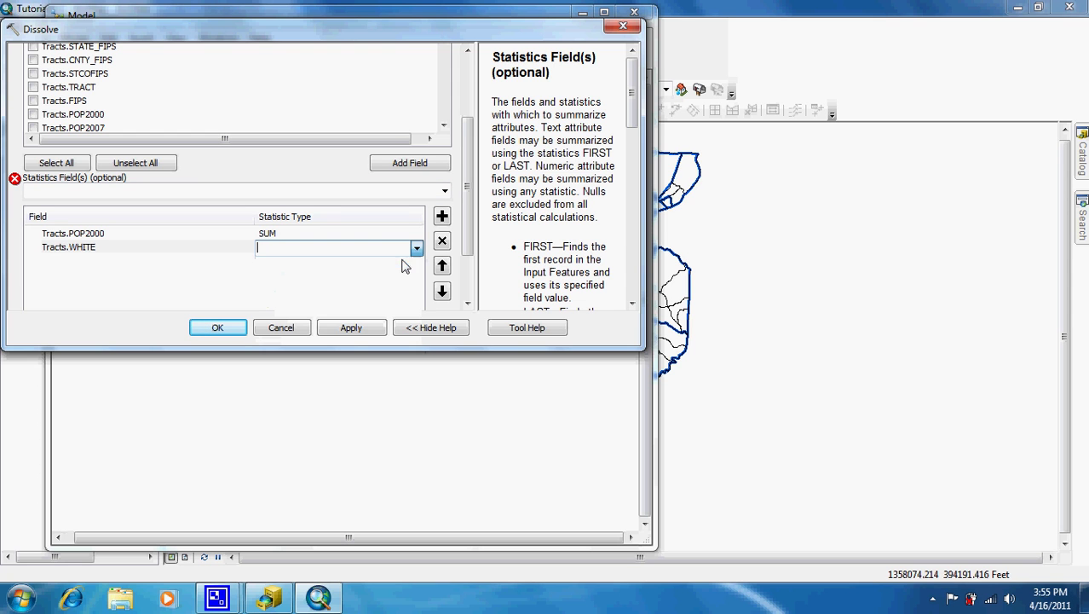
# - Add Tracts.BLACK as a Dissolve statistics field with the SUM statistic type and accept the tool's settings
pyautogui.click(445, 193)
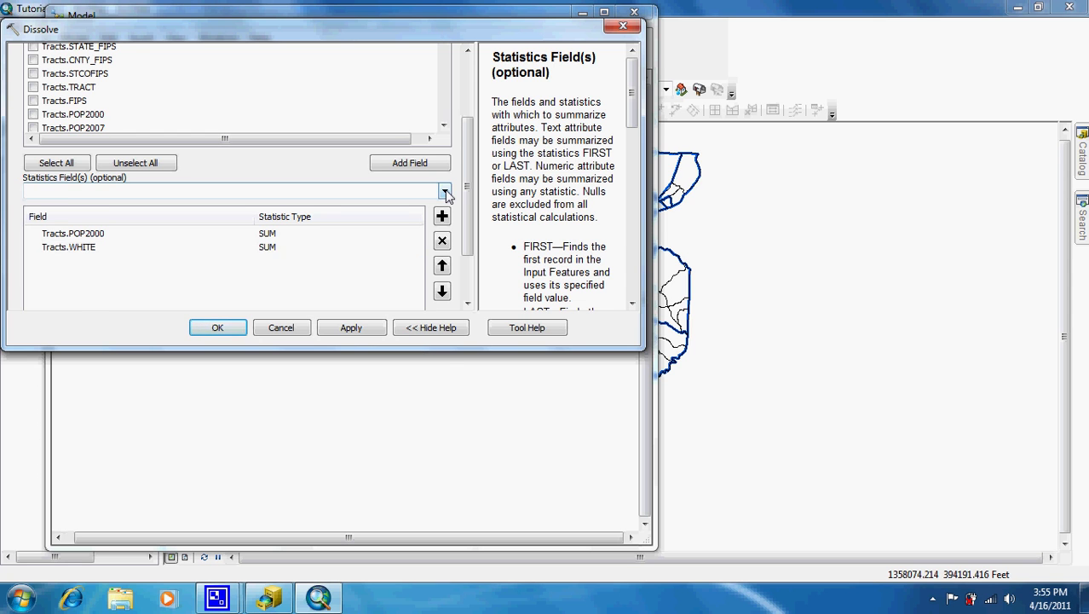
pyautogui.click(446, 192)
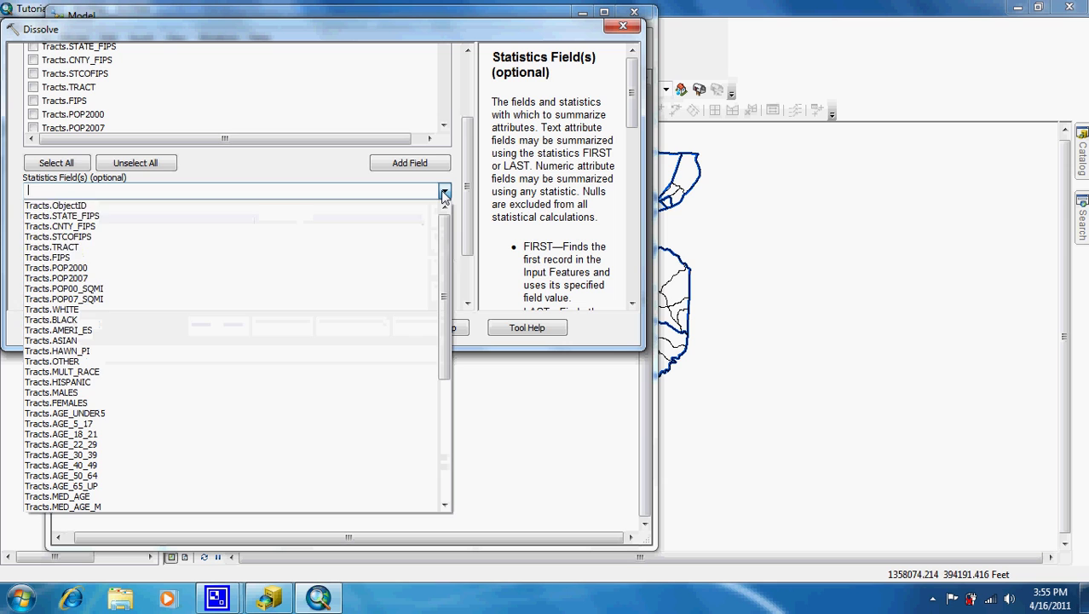
pyautogui.click(329, 323)
pyautogui.click(318, 266)
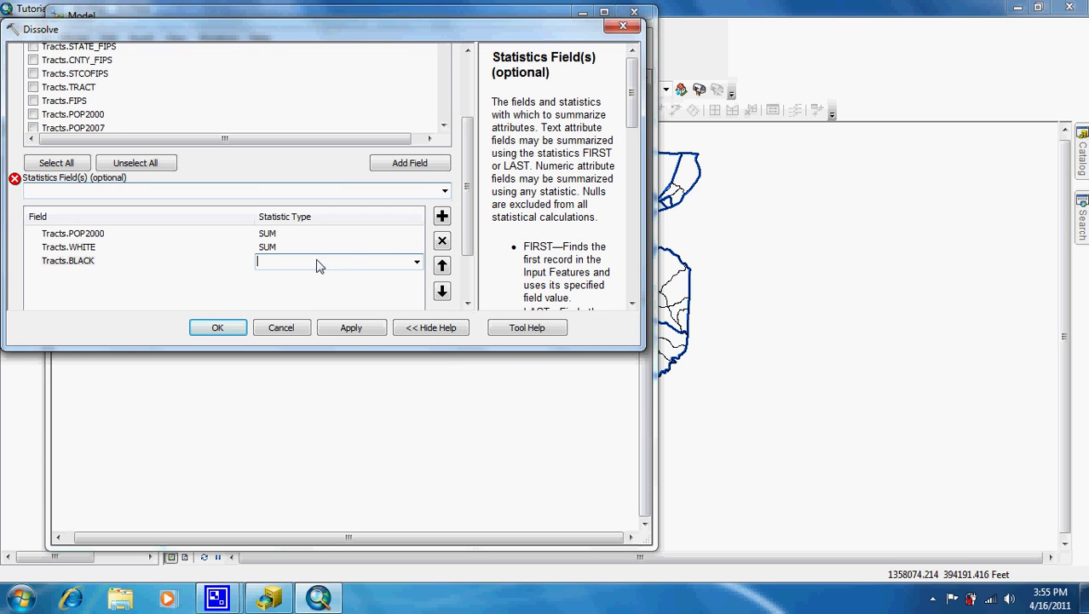
pyautogui.click(414, 262)
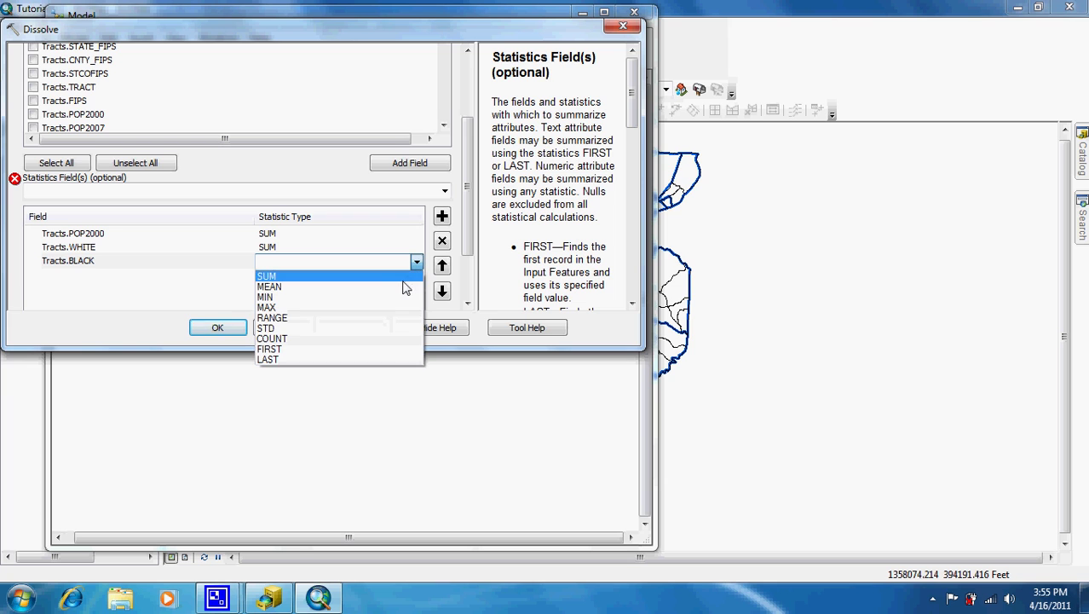
pyautogui.press('Escape')
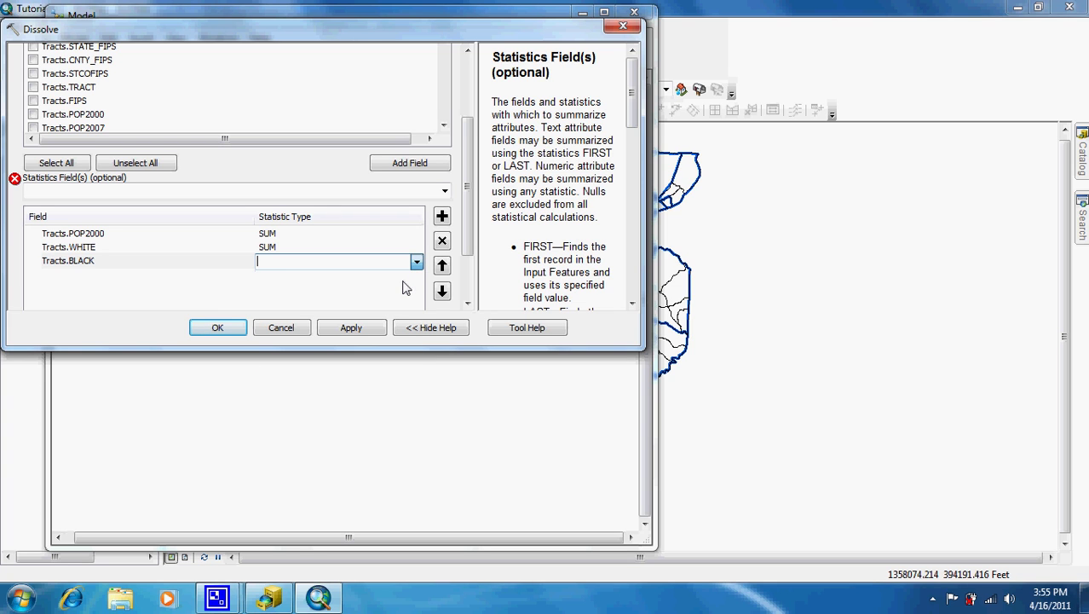
pyautogui.press('Down')
pyautogui.press('Return')
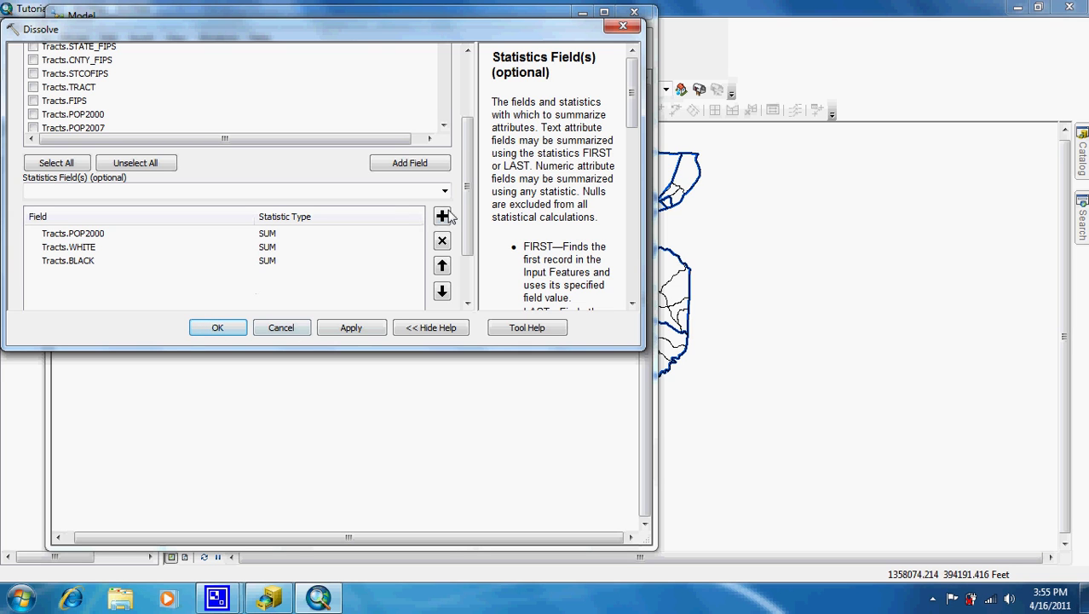
pyautogui.click(229, 333)
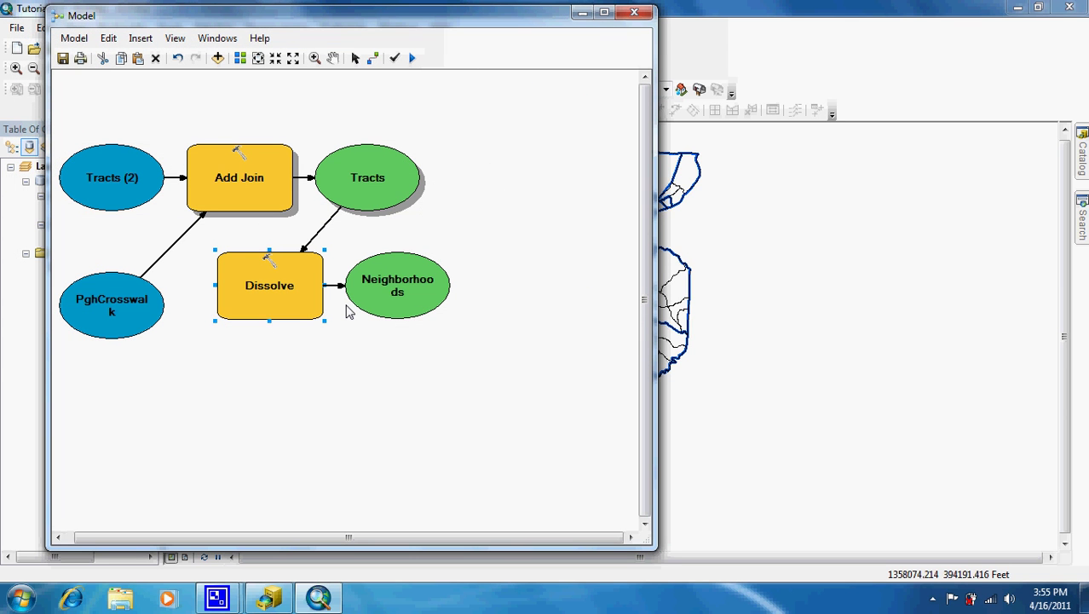
# - Widen the Neighborhoods and PghCrosswalk ovals in the model so each name fits on one line
pyautogui.click(425, 281)
pyautogui.moveTo(452, 285); pyautogui.dragTo(482, 288)
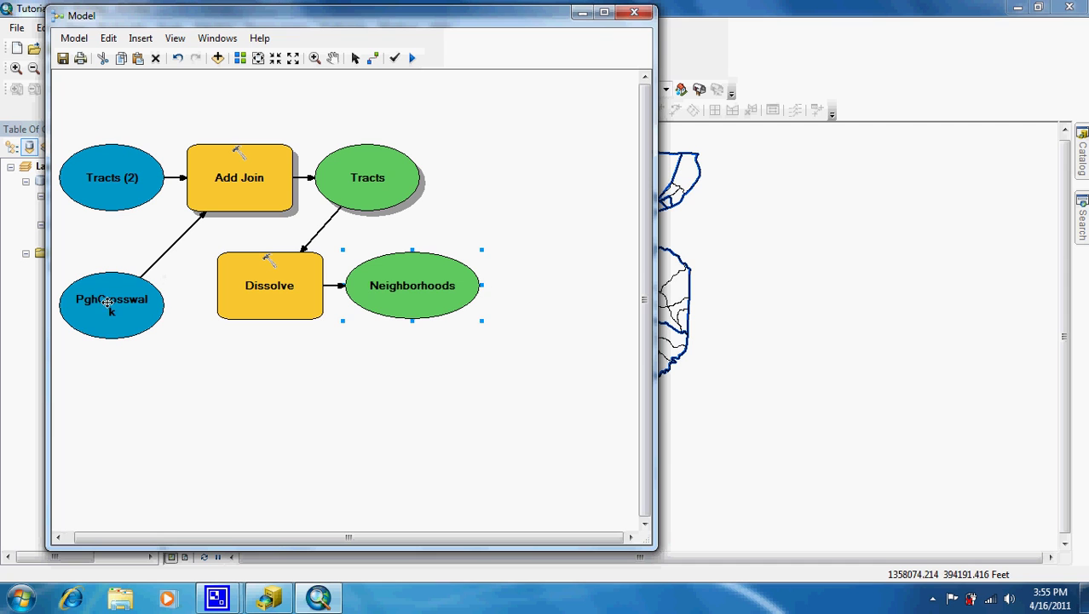
pyautogui.click(107, 302)
pyautogui.moveTo(165, 305); pyautogui.dragTo(180, 304)
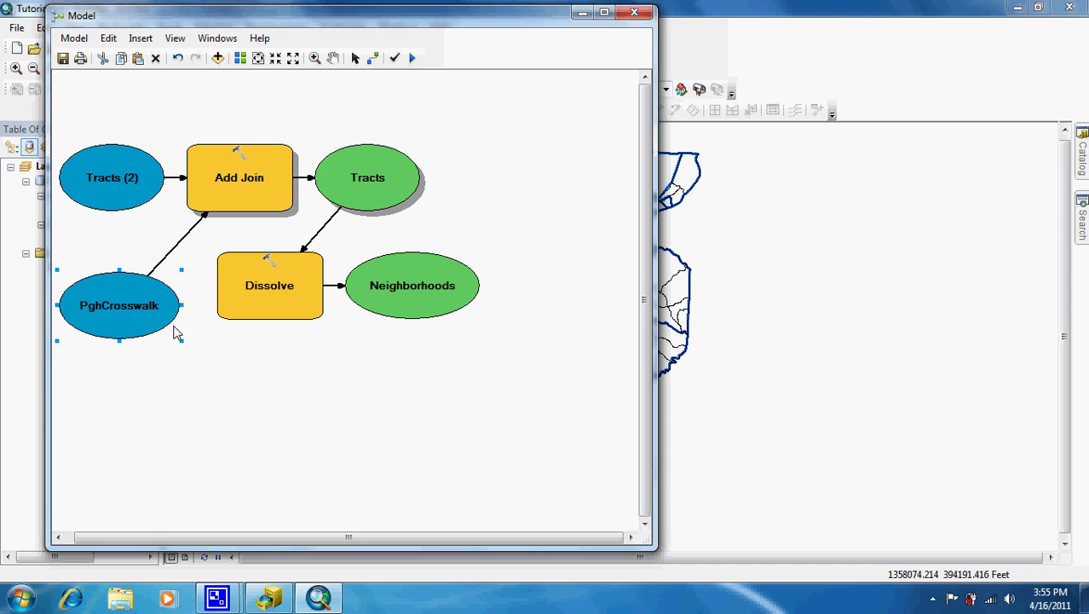
pyautogui.click(199, 361)
# - Run only the Dissolve tool in the model and dismiss its progress report
pyautogui.rightClick(275, 307)
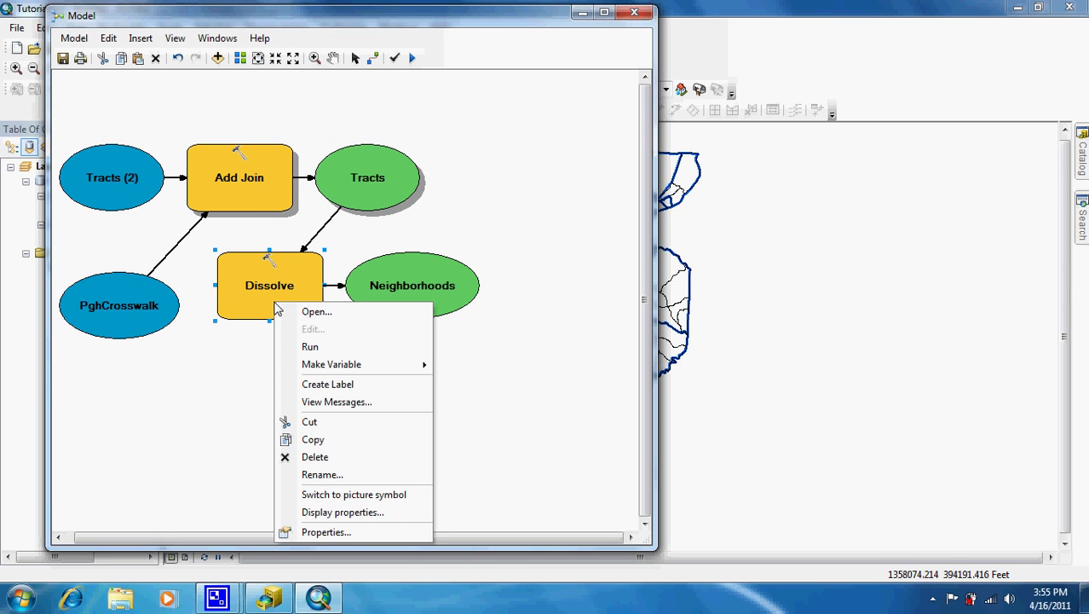
pyautogui.click(309, 346)
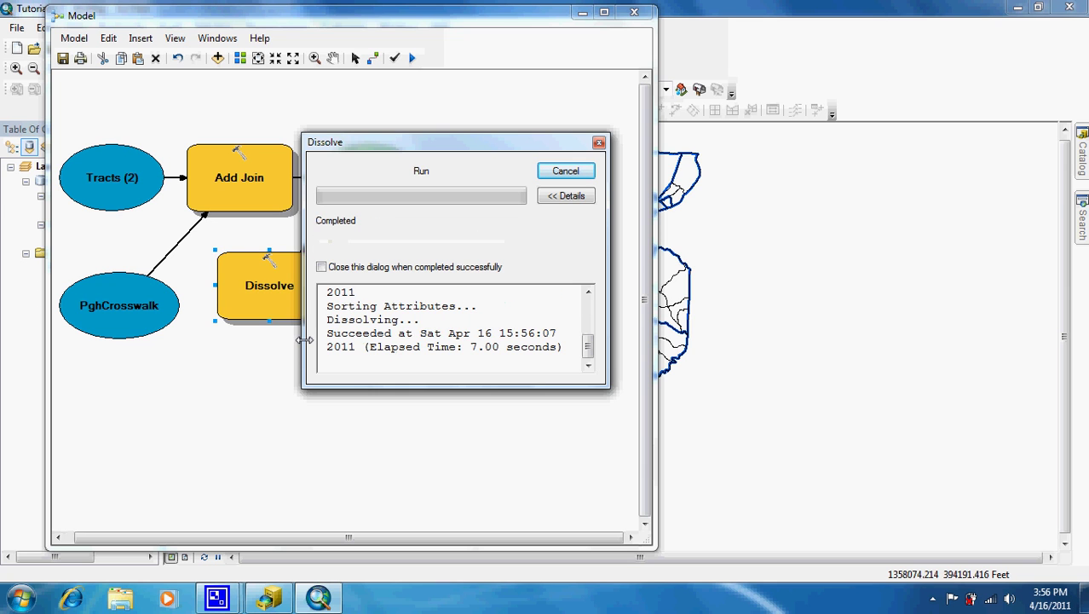
pyautogui.click(579, 172)
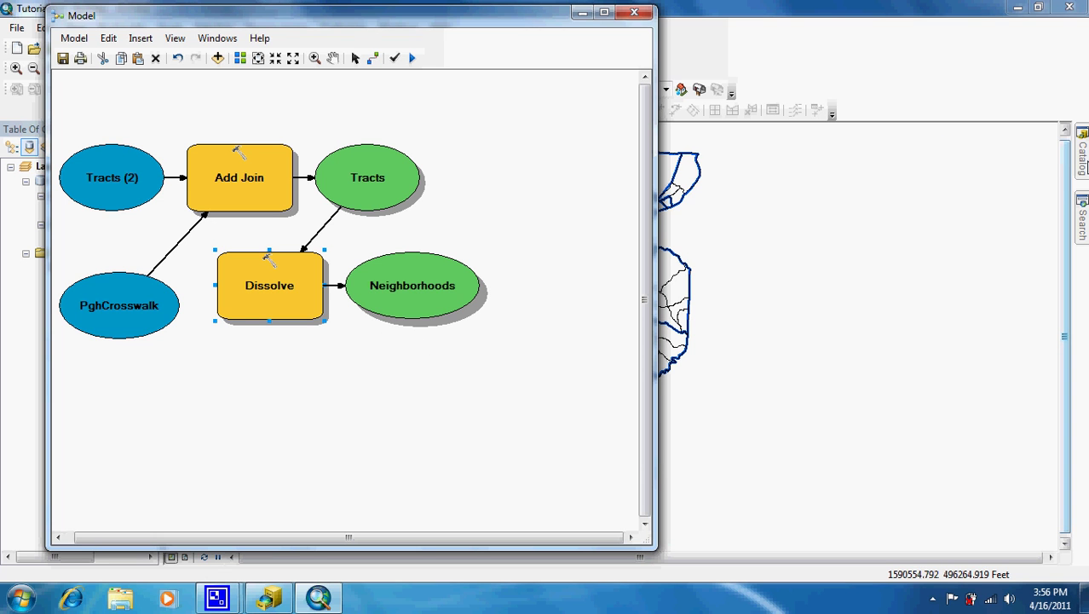
# - Search the tools for "joins" and add the Remove Join tool to the model below Dissolve
pyautogui.click(1082, 220)
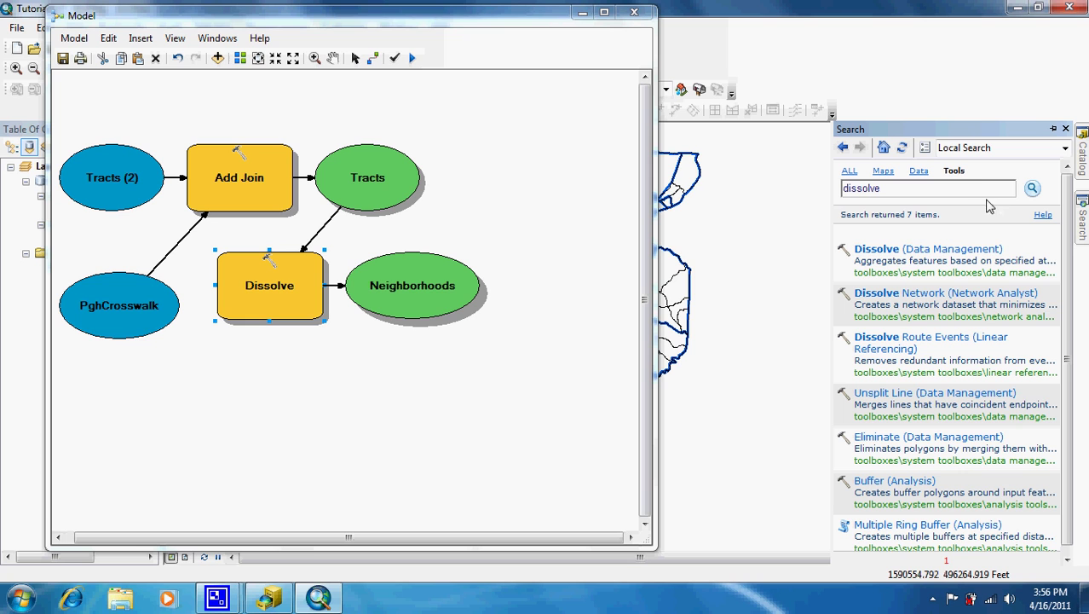
pyautogui.click(974, 189)
pyautogui.press('BackSpace')
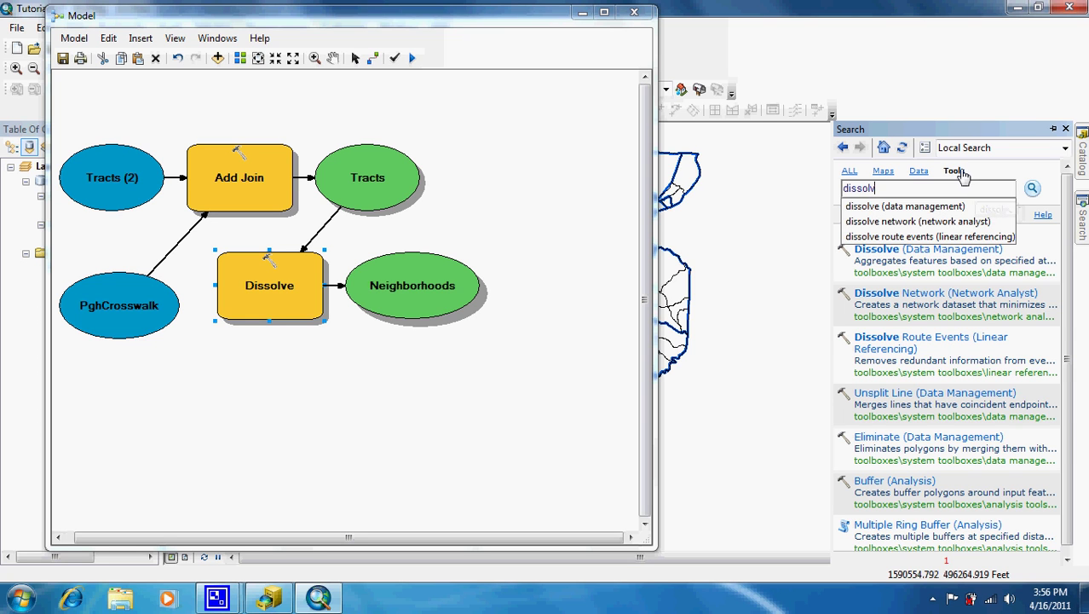
pyautogui.click(942, 187)
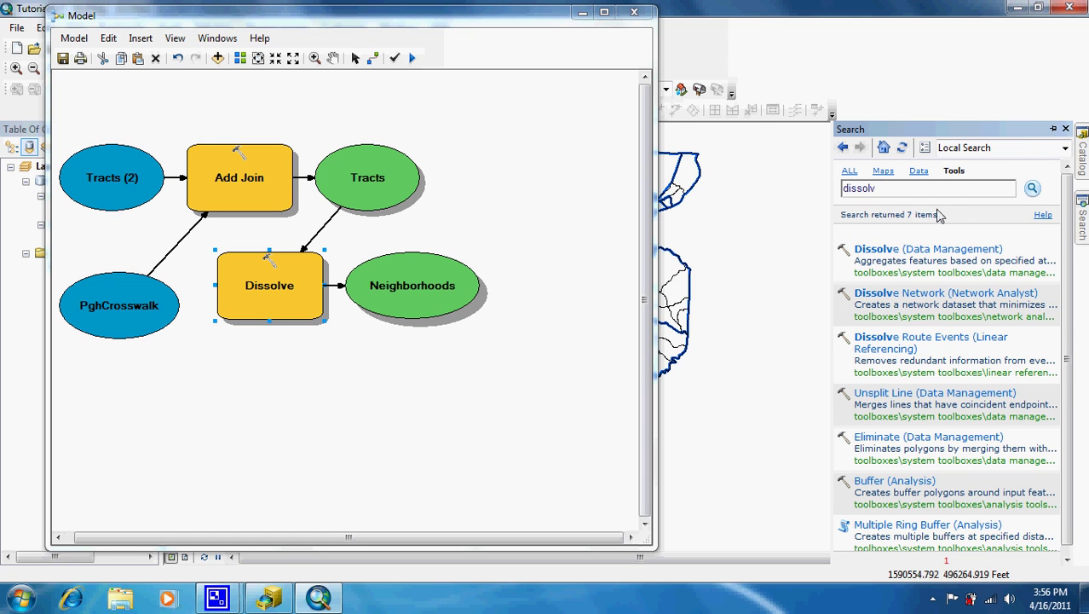
pyautogui.moveTo(910, 192); pyautogui.dragTo(835, 212)
pyautogui.press('BackSpace')
pyautogui.write('joins')
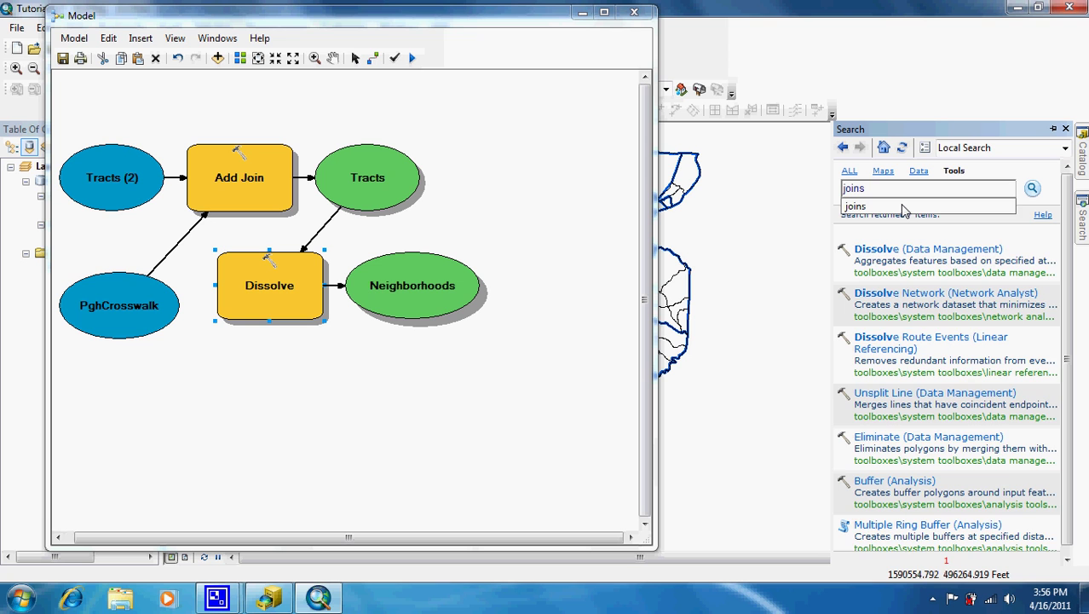
pyautogui.click(904, 210)
pyautogui.moveTo(874, 251)
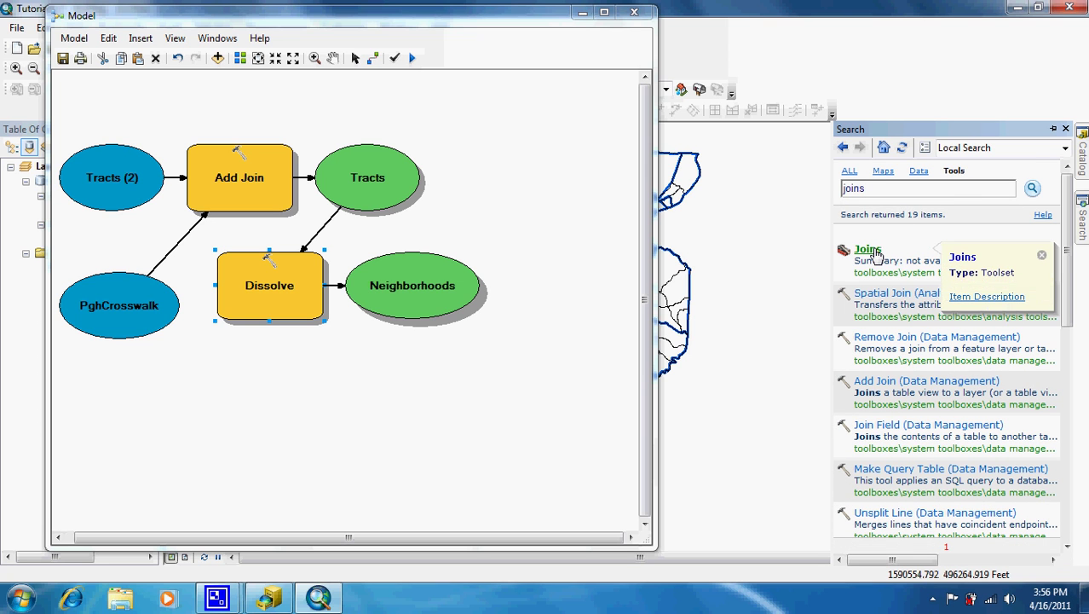
pyautogui.moveTo(889, 340); pyautogui.dragTo(277, 391)
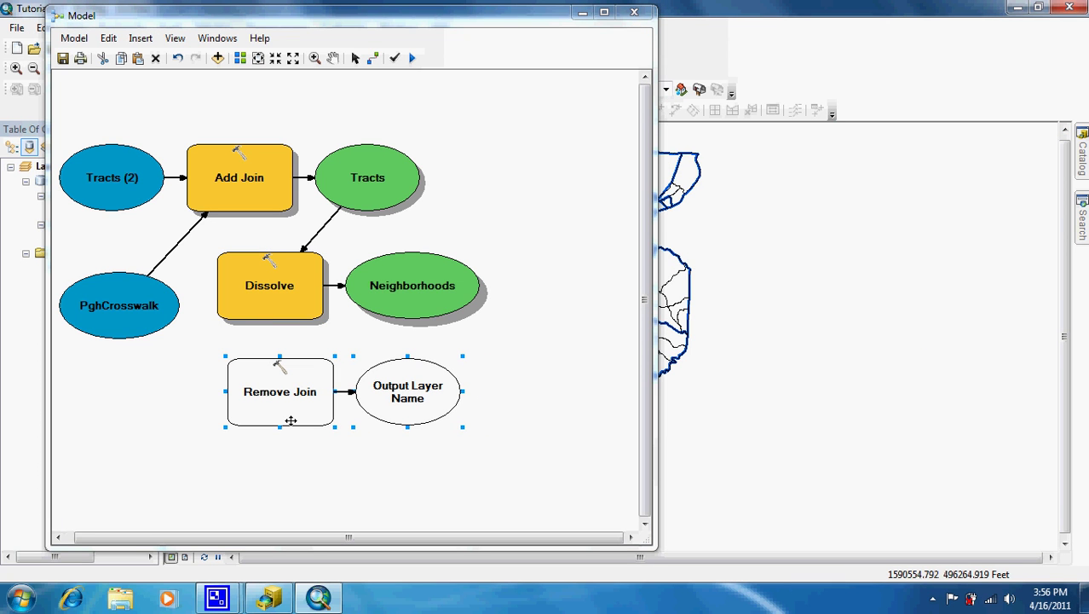
# - Connect the Tracts output of Add Join to Remove Join as its Layer Name or Table View
pyautogui.click(373, 57)
pyautogui.moveTo(368, 180); pyautogui.dragTo(294, 394)
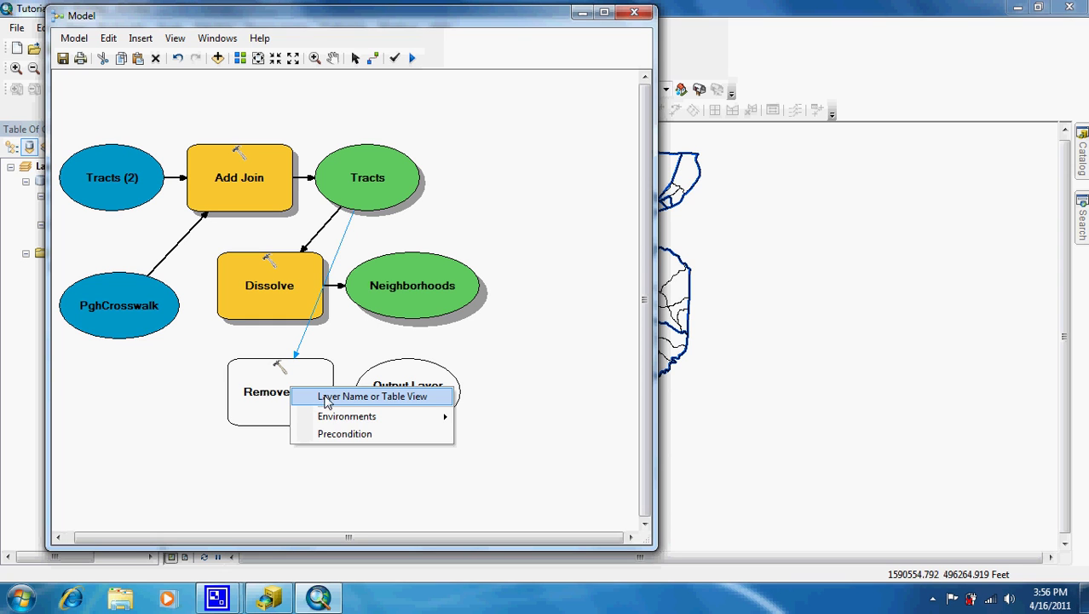
pyautogui.moveTo(337, 418)
pyautogui.click(355, 396)
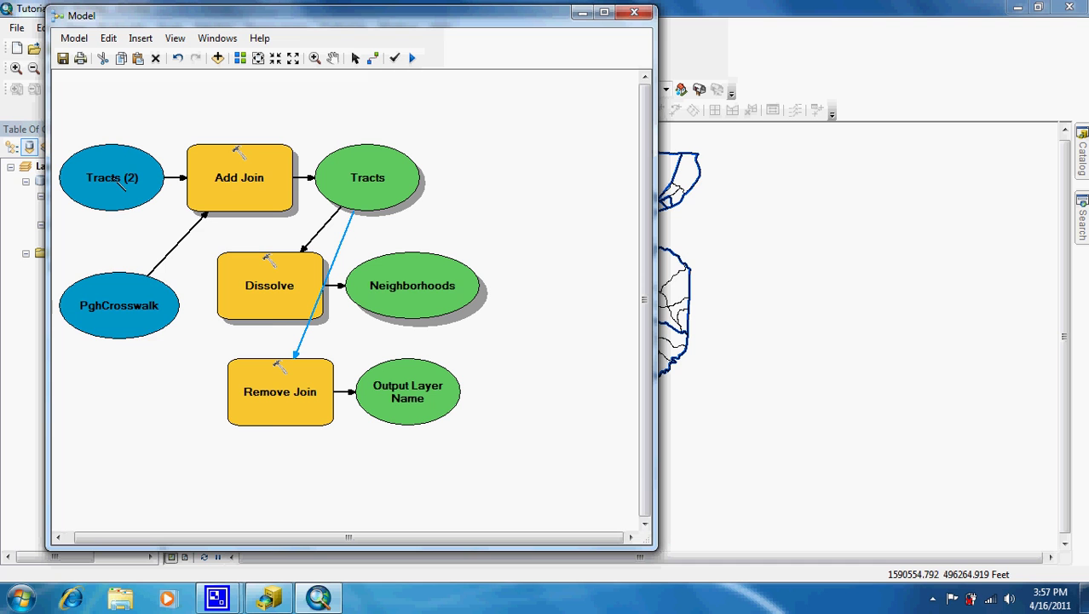
# - Rename the Tracts (2) input element to Basemap Polygons
pyautogui.rightClick(116, 182)
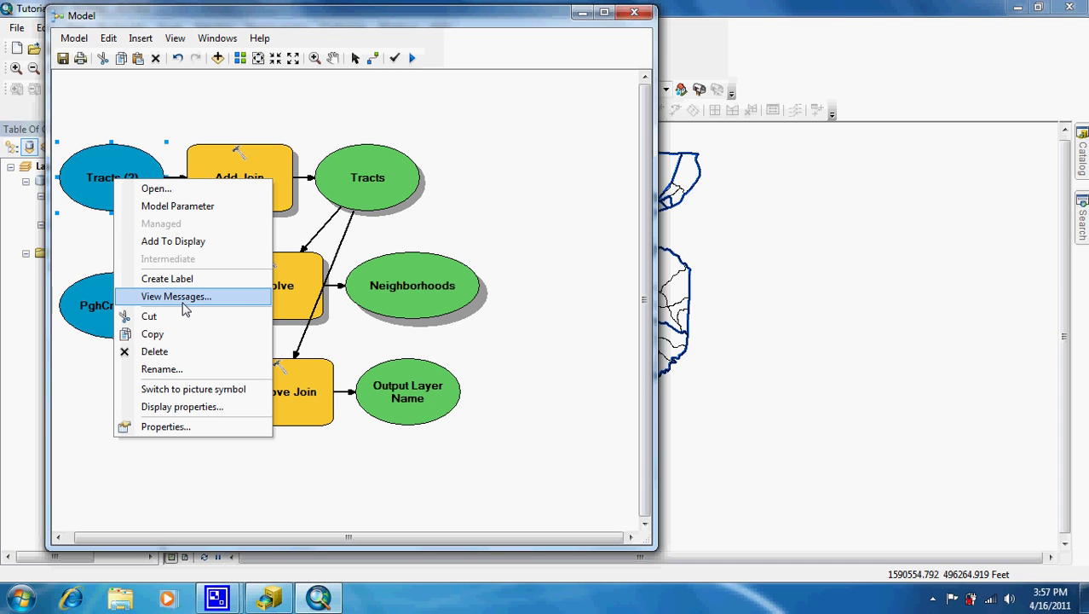
pyautogui.click(193, 370)
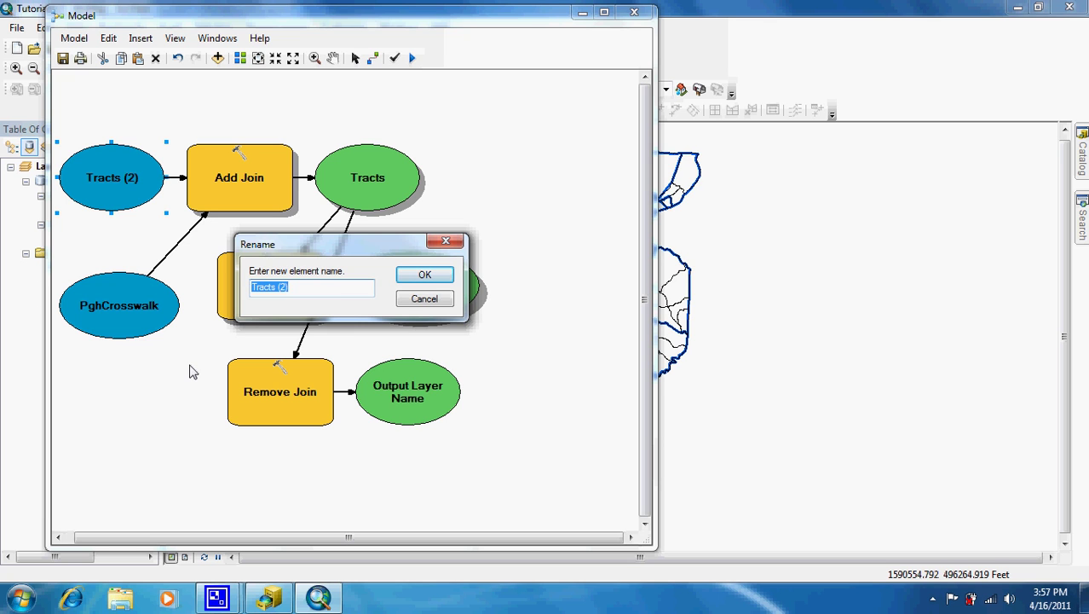
pyautogui.write('Basemap Polygon')
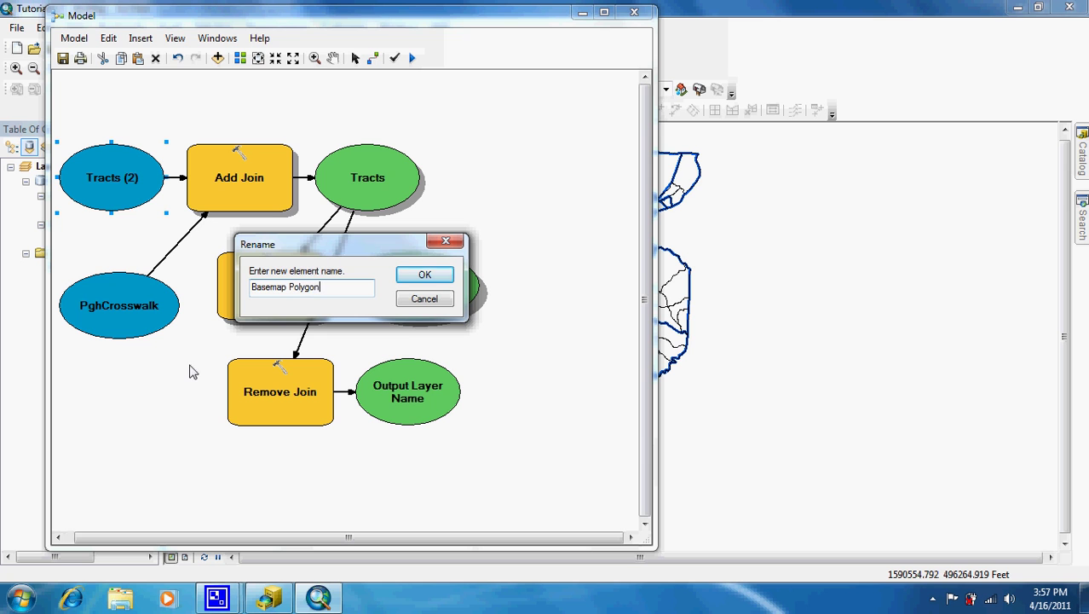
pyautogui.write('s')
pyautogui.click(423, 276)
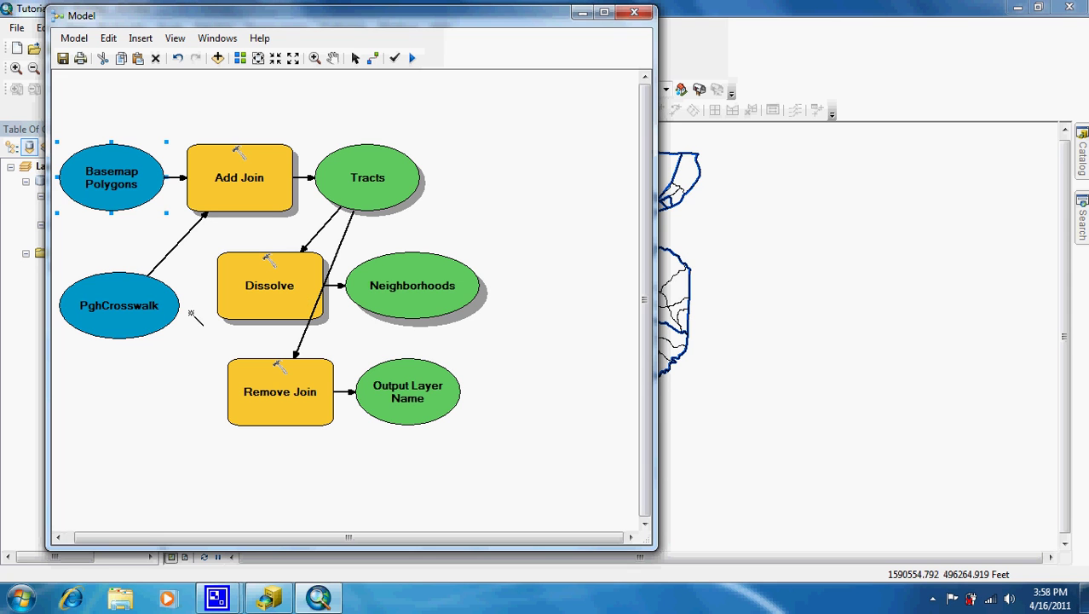
# - Rename the PghCrosswalk input element to Crosswalk
pyautogui.rightClick(145, 312)
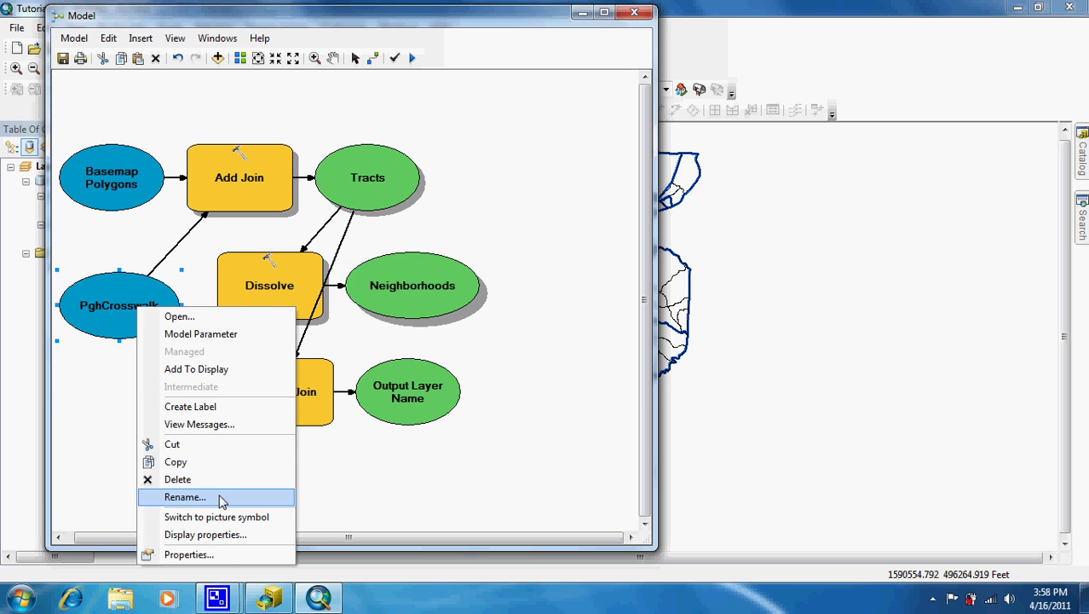
pyautogui.click(220, 499)
pyautogui.write('C')
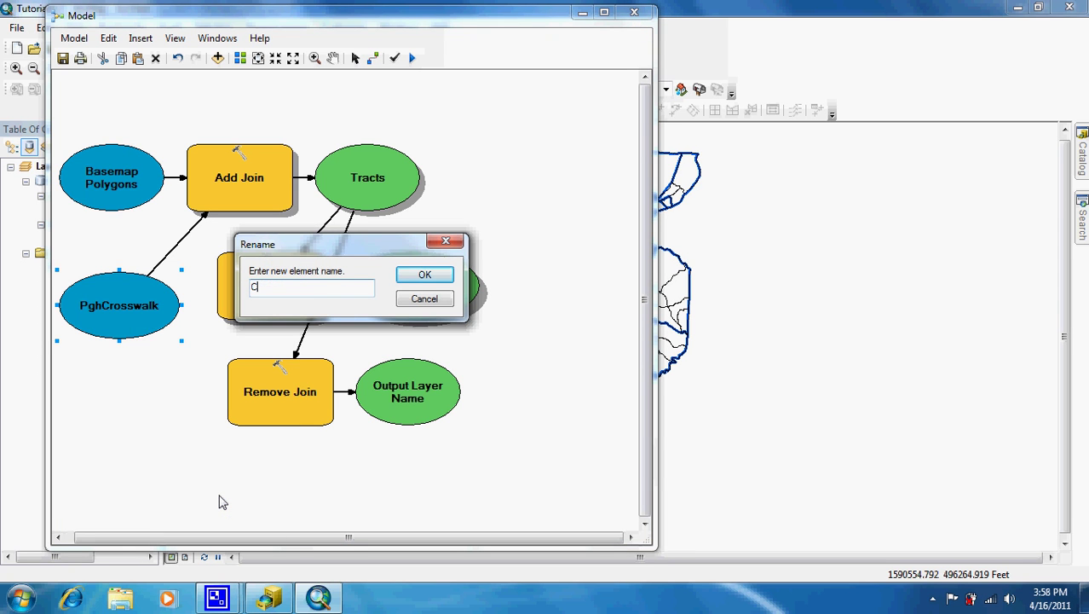
pyautogui.write('rosswalks')
pyautogui.press('BackSpace')
pyautogui.click(430, 275)
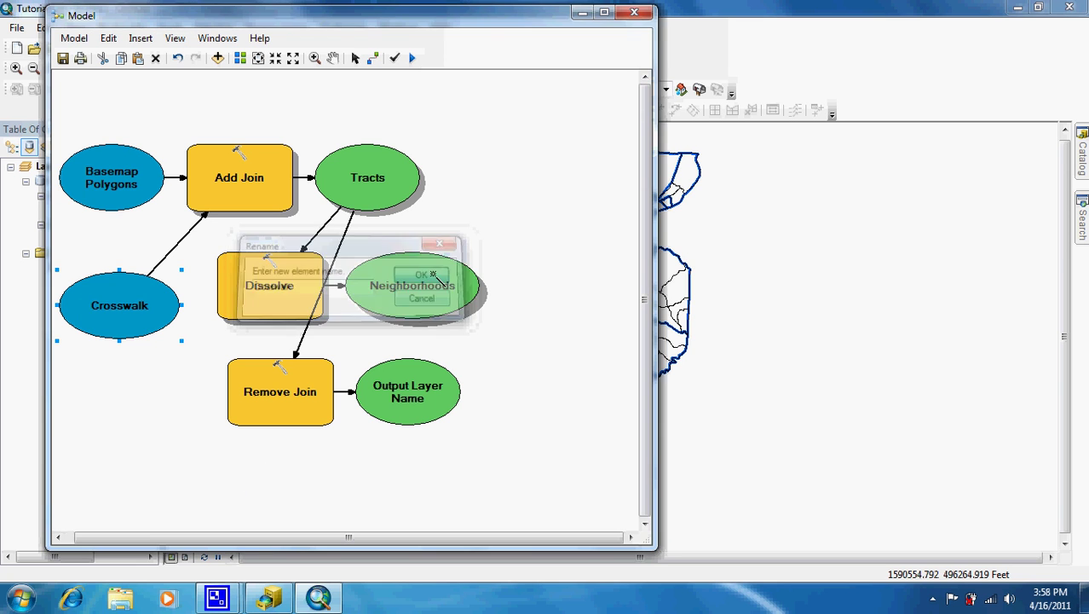
# - Rename the Tracts output element of Add Join to Joined Polygons
pyautogui.rightClick(389, 177)
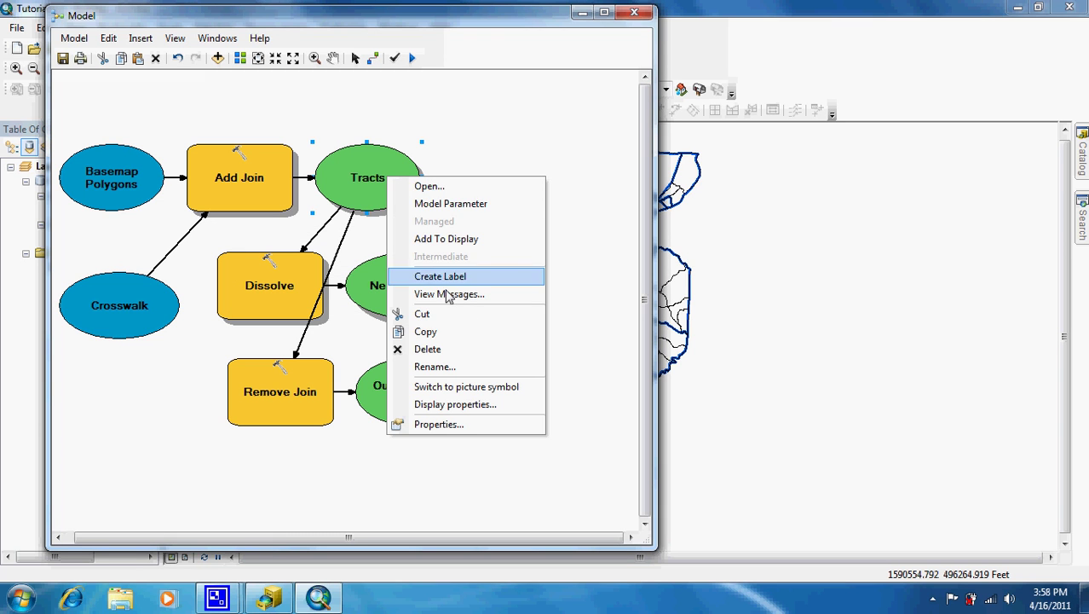
pyautogui.click(433, 366)
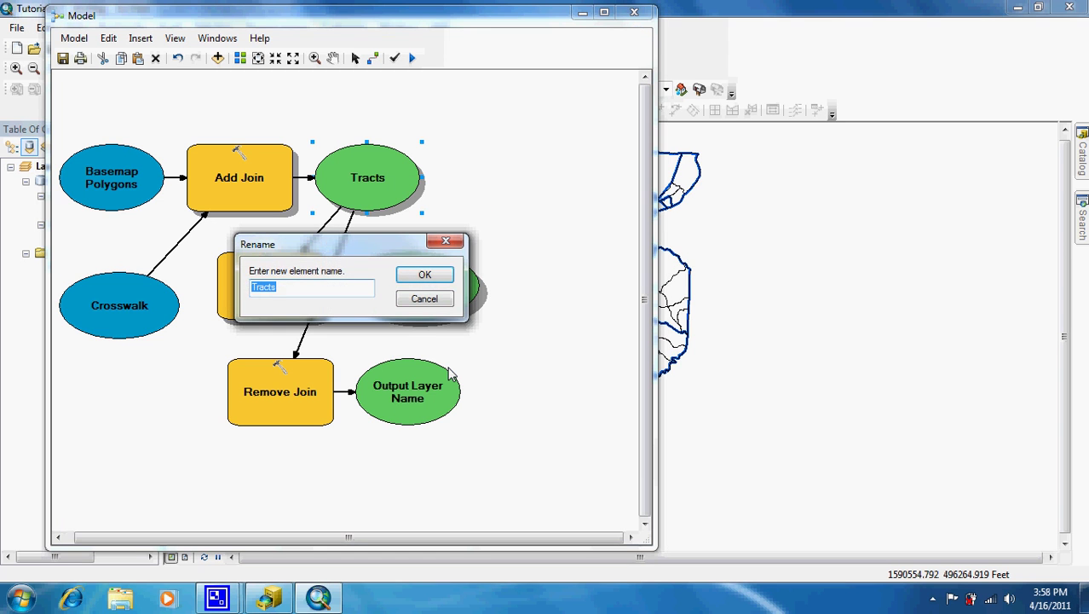
pyautogui.write('Joined Polygons')
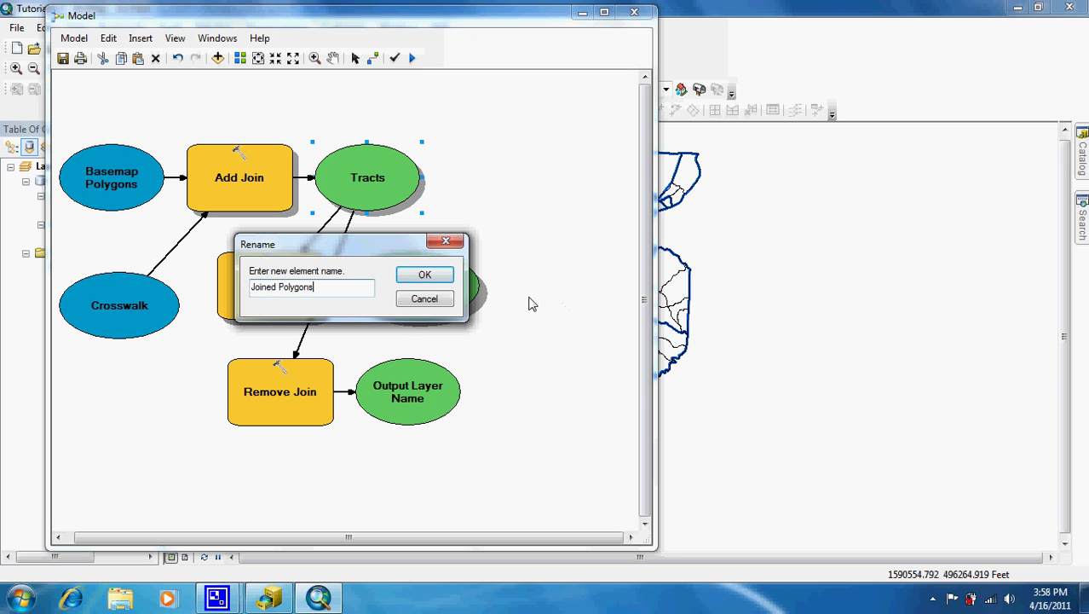
pyautogui.click(433, 276)
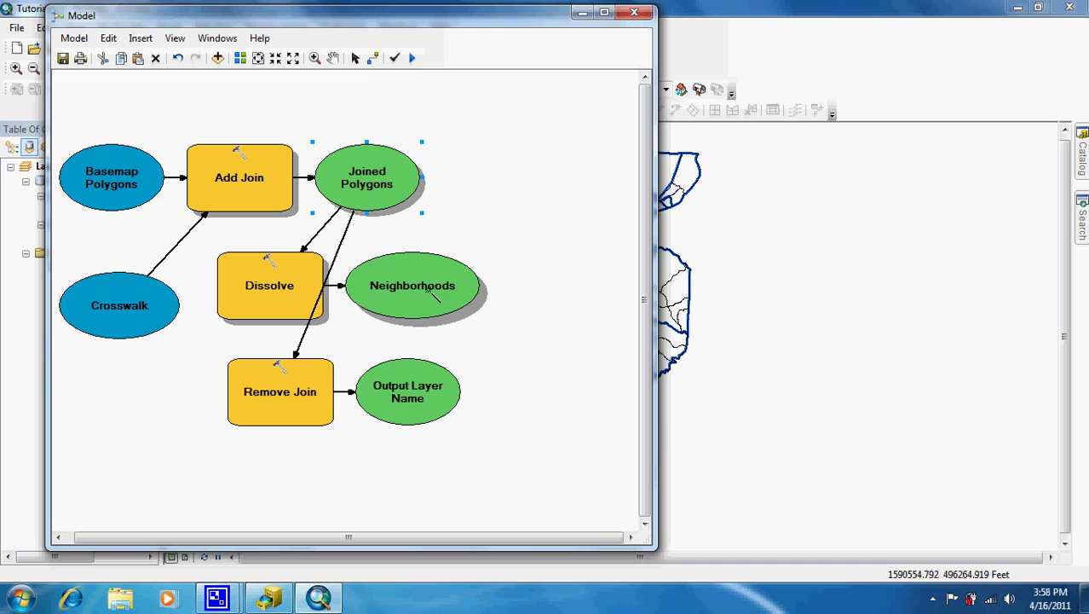
# - Rename the Neighborhoods output element of Dissolve to Output Dissolved Polygons
pyautogui.rightClick(433, 292)
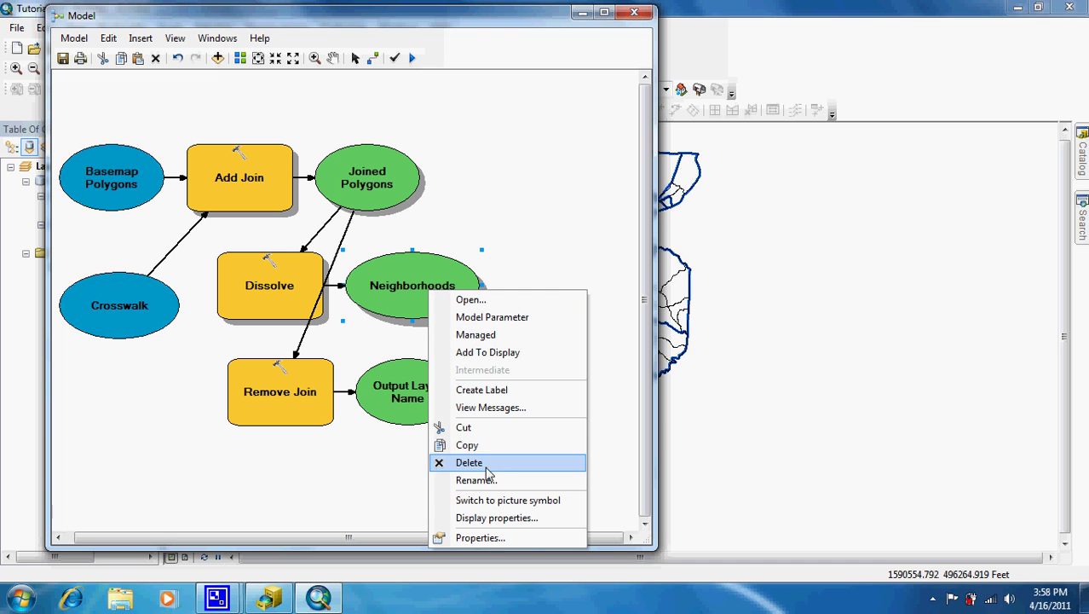
pyautogui.click(488, 481)
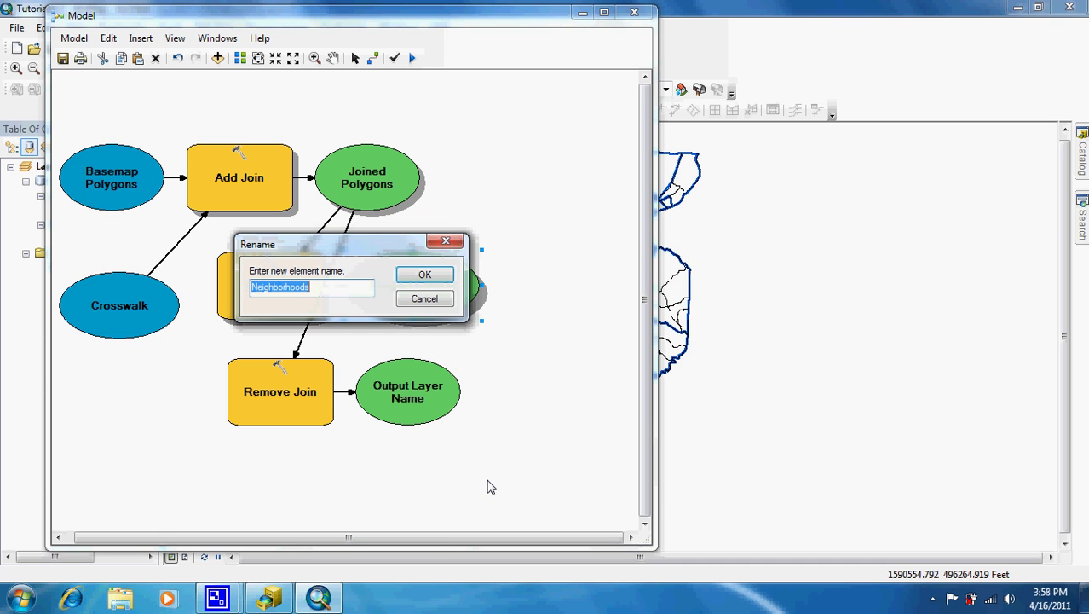
pyautogui.write('Out')
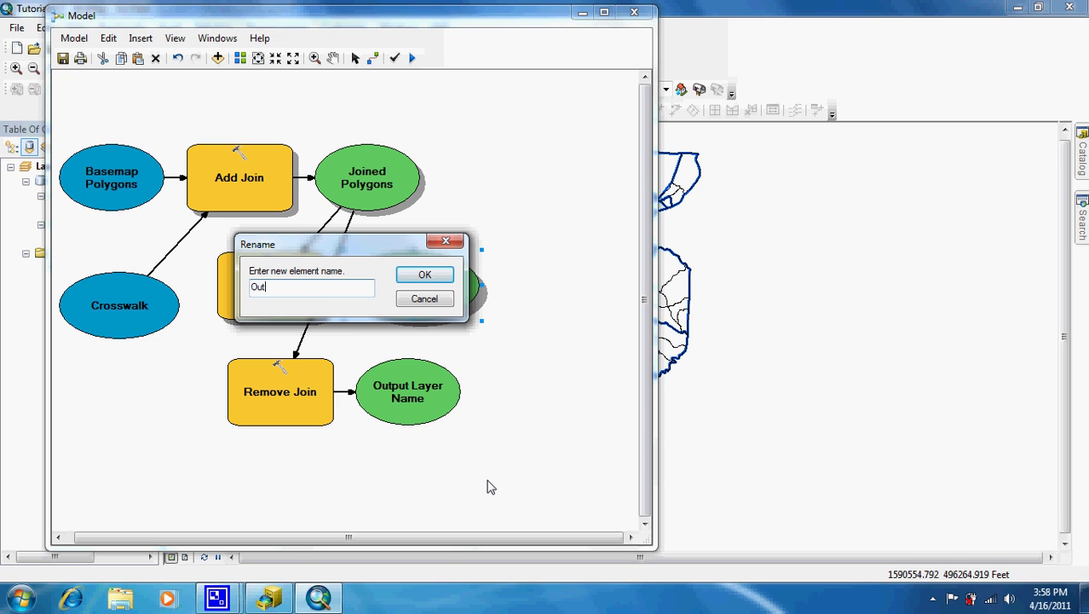
pyautogui.write('put Dissolved')
pyautogui.write(' Polygons')
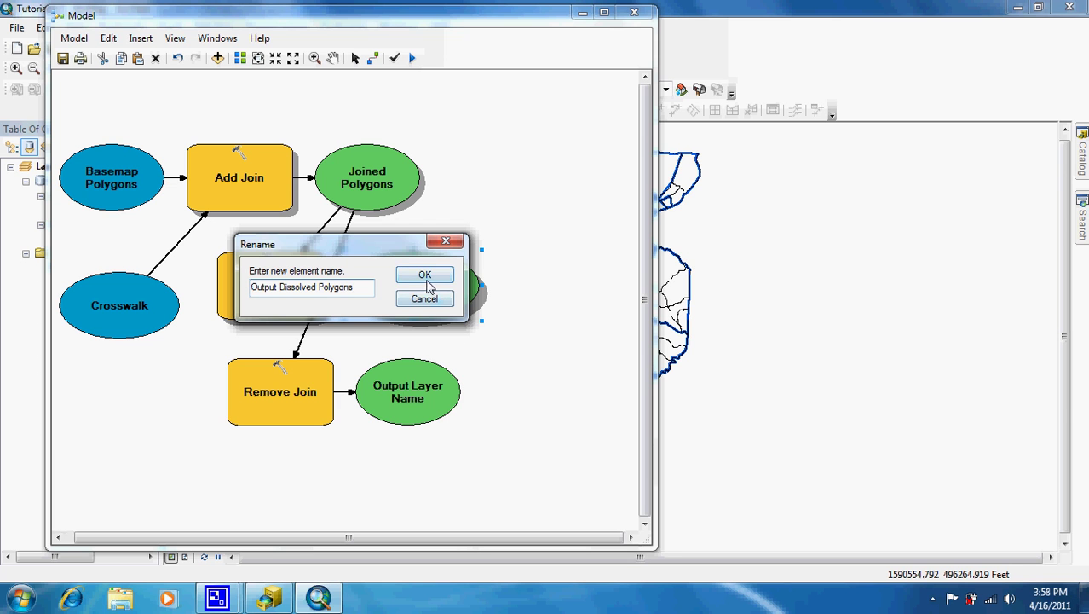
pyautogui.click(426, 281)
# - Rename the Output Layer Name element of Remove Join to Basemap Polygons (2)
pyautogui.rightClick(420, 393)
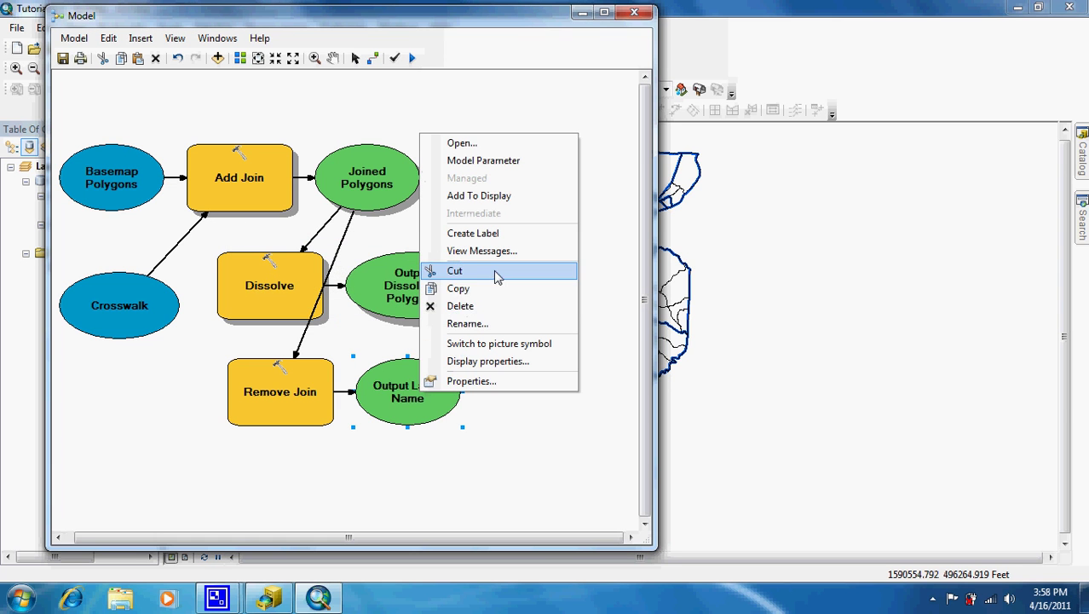
pyautogui.click(483, 323)
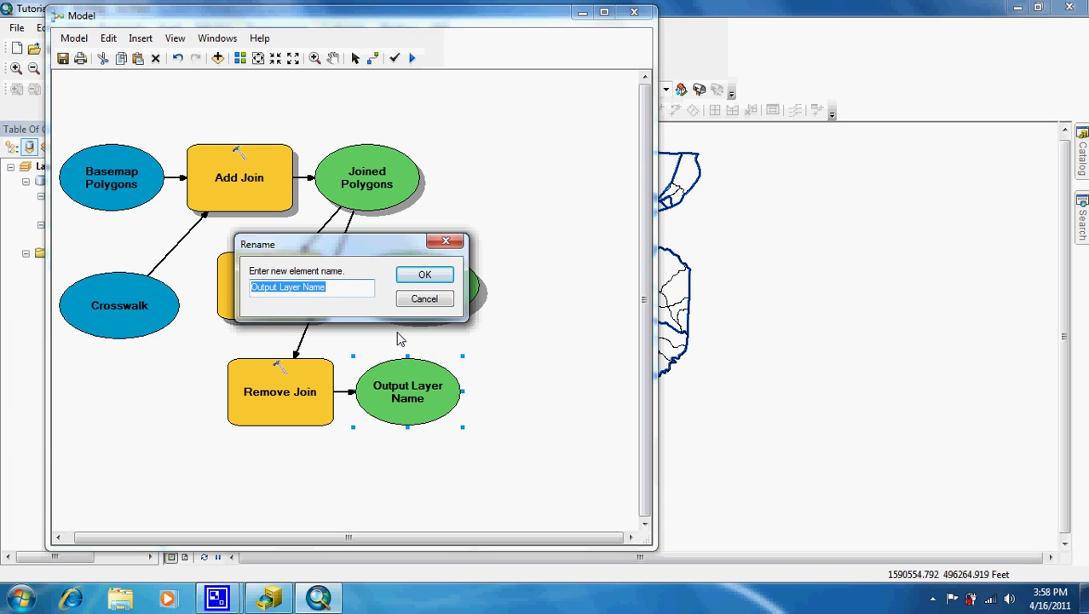
pyautogui.write('Basemap')
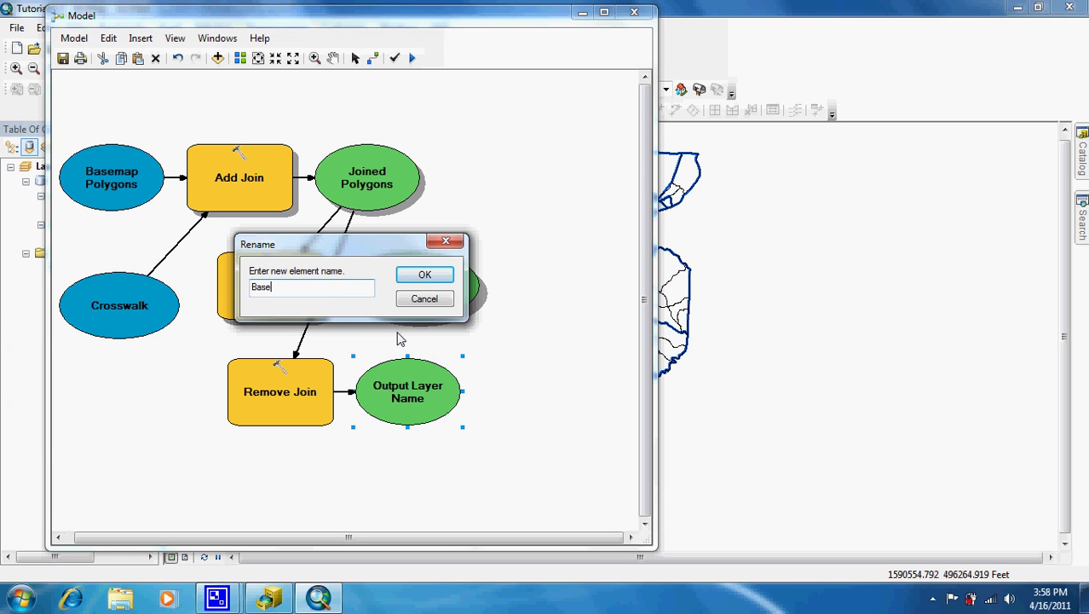
pyautogui.write(' Polygons')
pyautogui.write('2)')
pyautogui.click(438, 280)
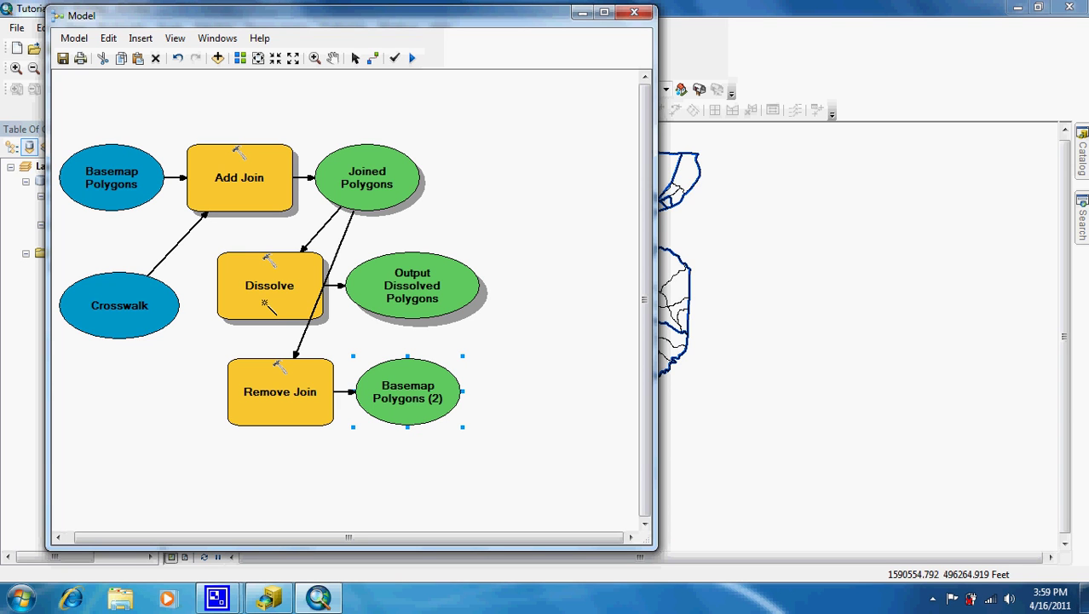
# - Make the Basemap Polygons, Crosswalk and Output Dissolved Polygons elements model parameters
pyautogui.rightClick(117, 192)
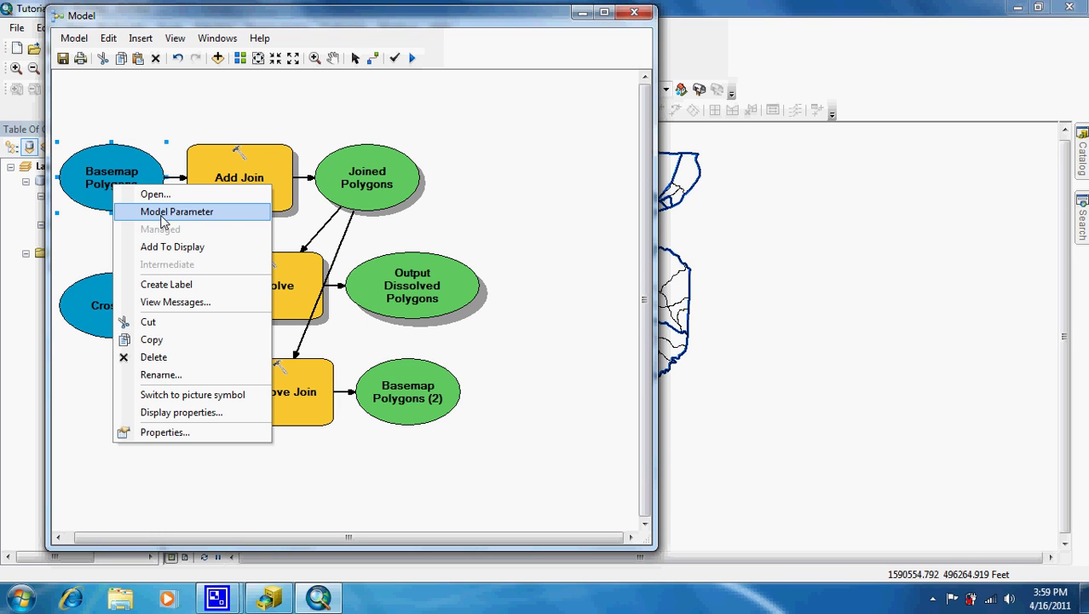
pyautogui.click(163, 215)
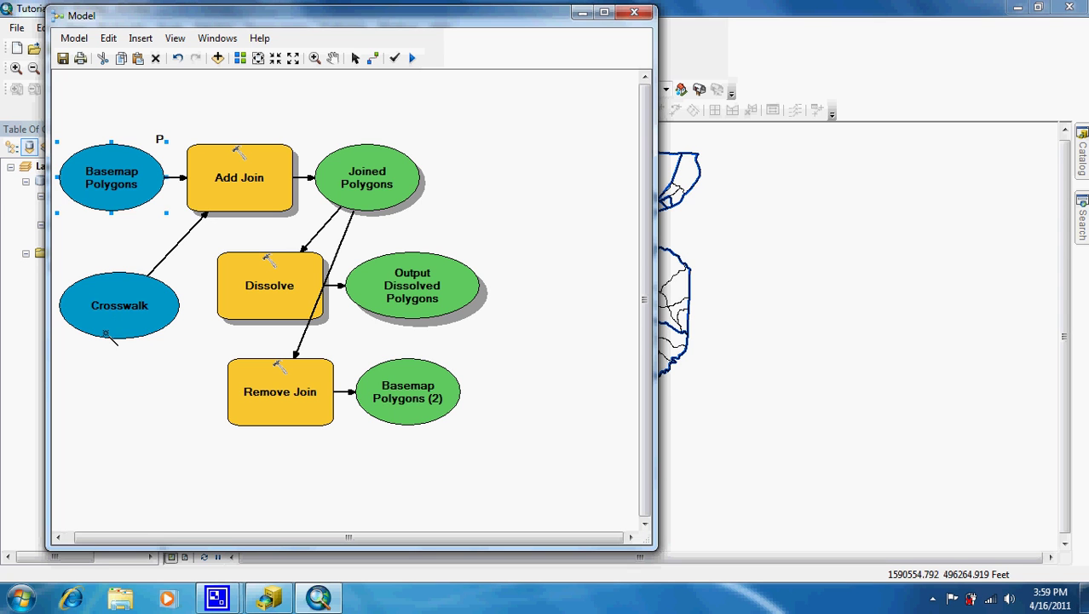
pyautogui.rightClick(117, 328)
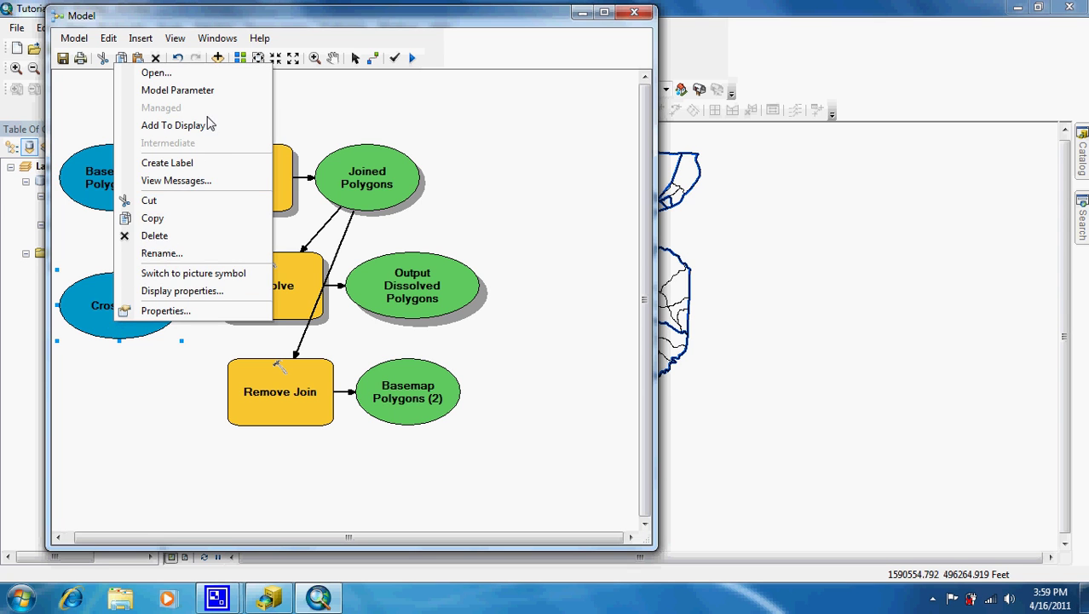
pyautogui.click(208, 95)
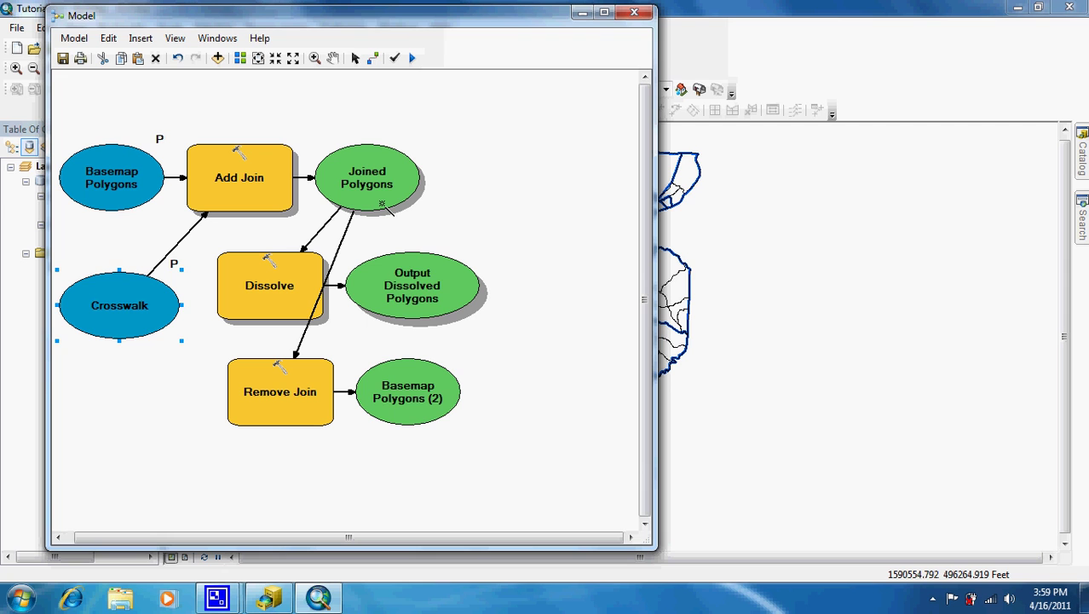
pyautogui.rightClick(421, 279)
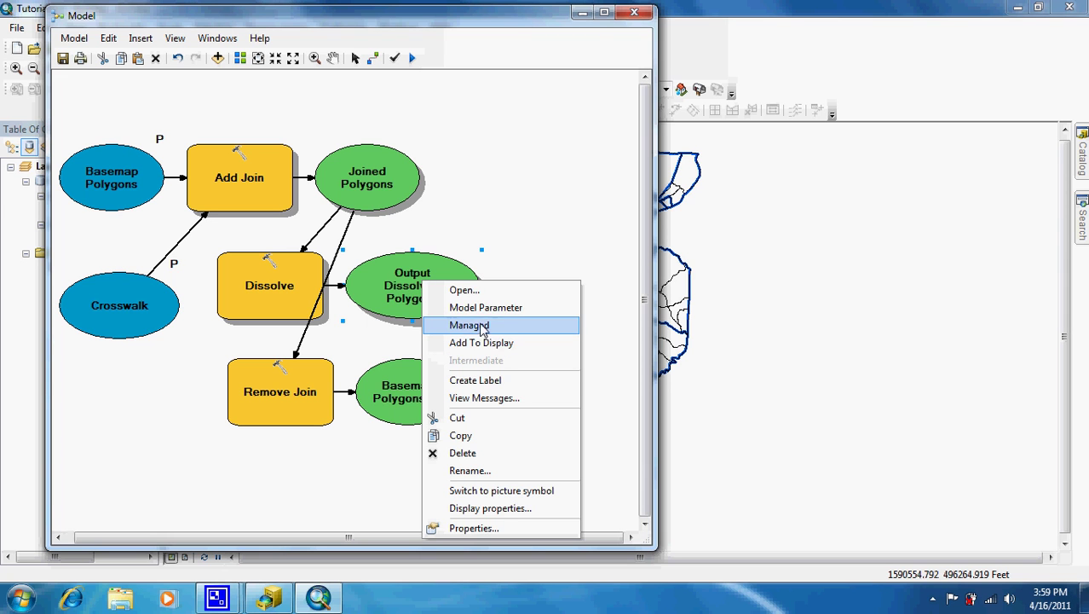
pyautogui.click(486, 307)
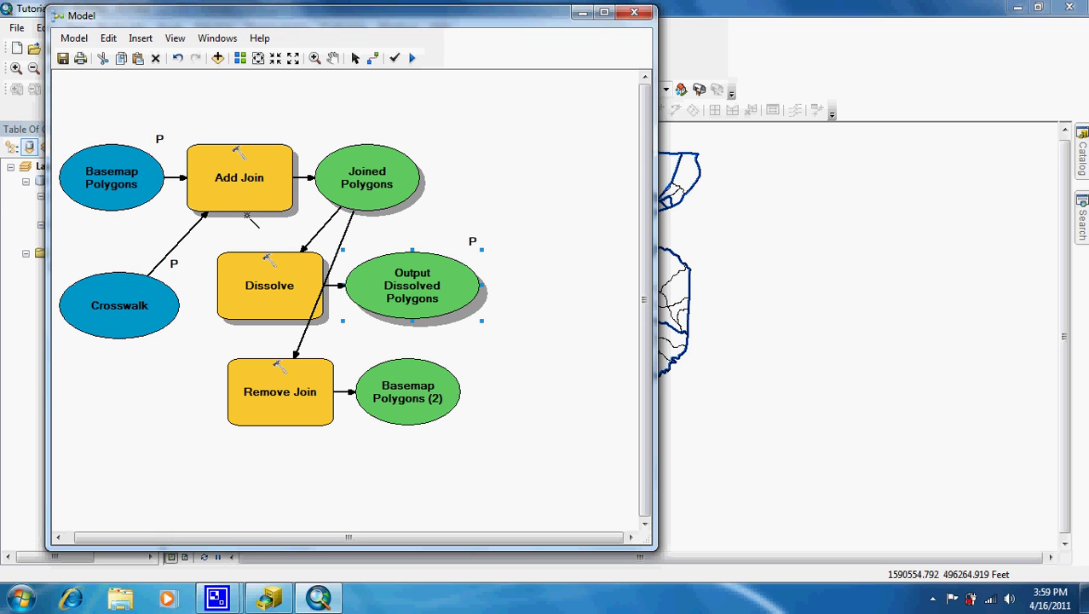
# - Create a variable from the Input Join Field parameter of the Add Join tool
pyautogui.rightClick(219, 178)
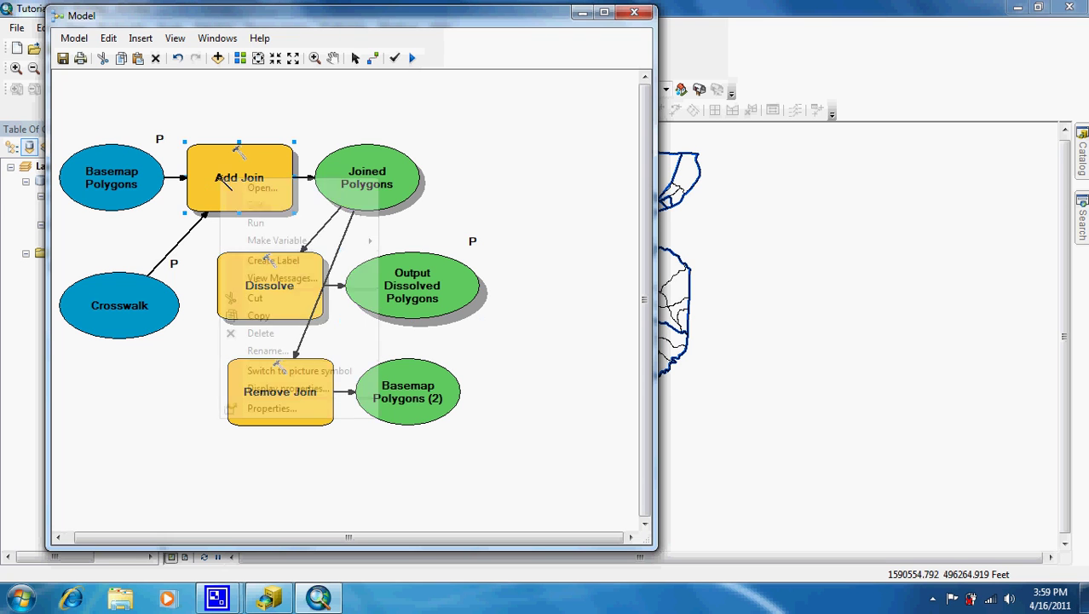
pyautogui.moveTo(285, 245)
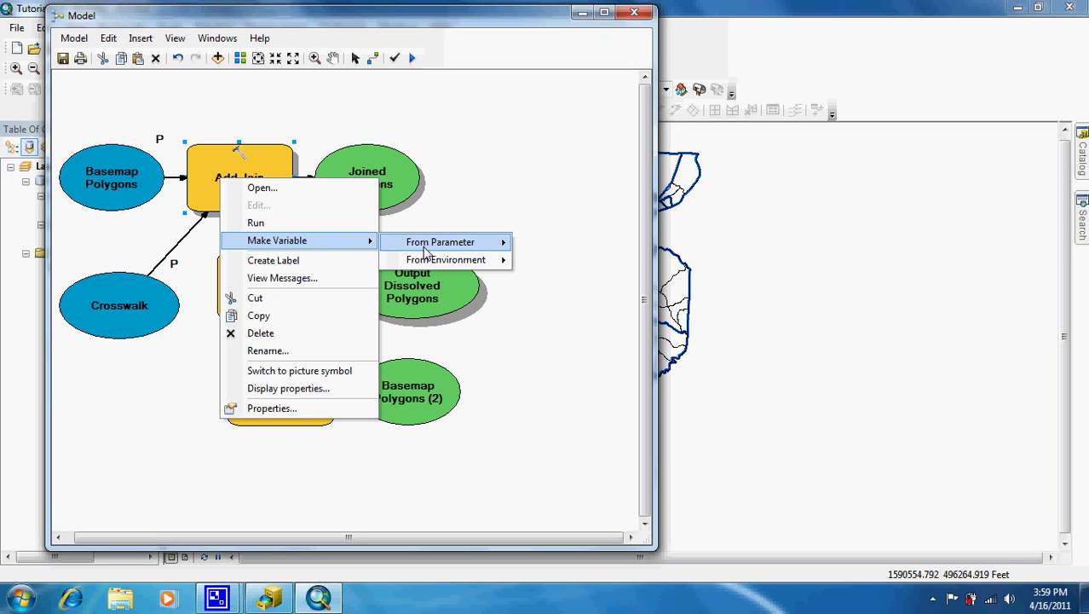
pyautogui.moveTo(426, 247)
pyautogui.click(537, 245)
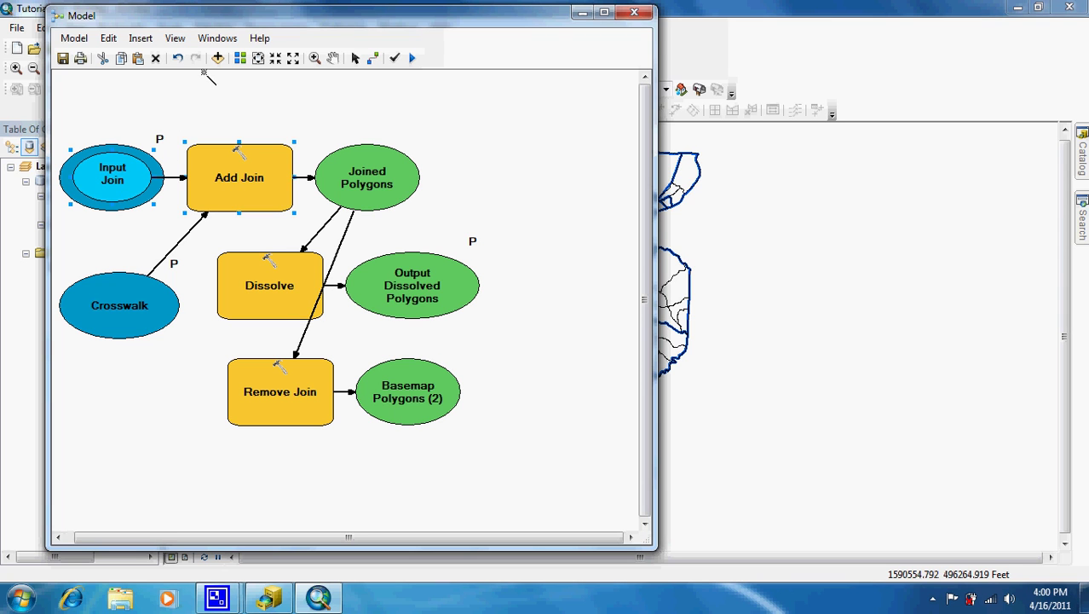
# - Rearrange the diagram by shifting the three tools and their output elements farther from the Basemap Polygons and Crosswalk inputs
pyautogui.click(355, 58)
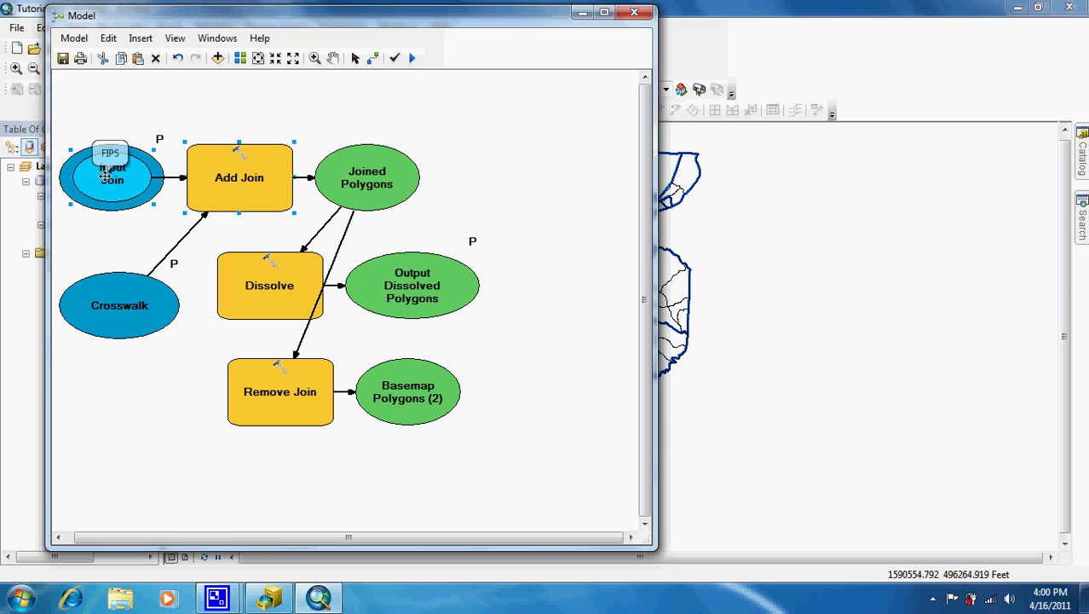
pyautogui.moveTo(106, 179); pyautogui.dragTo(118, 104)
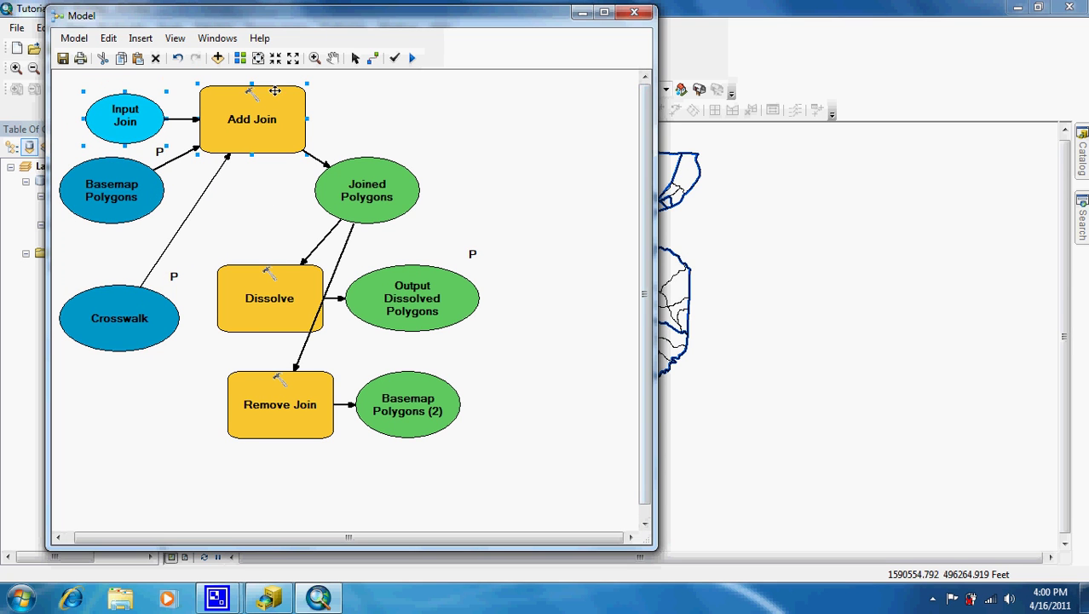
pyautogui.moveTo(264, 118); pyautogui.dragTo(550, 193)
pyautogui.moveTo(448, 300); pyautogui.dragTo(544, 291)
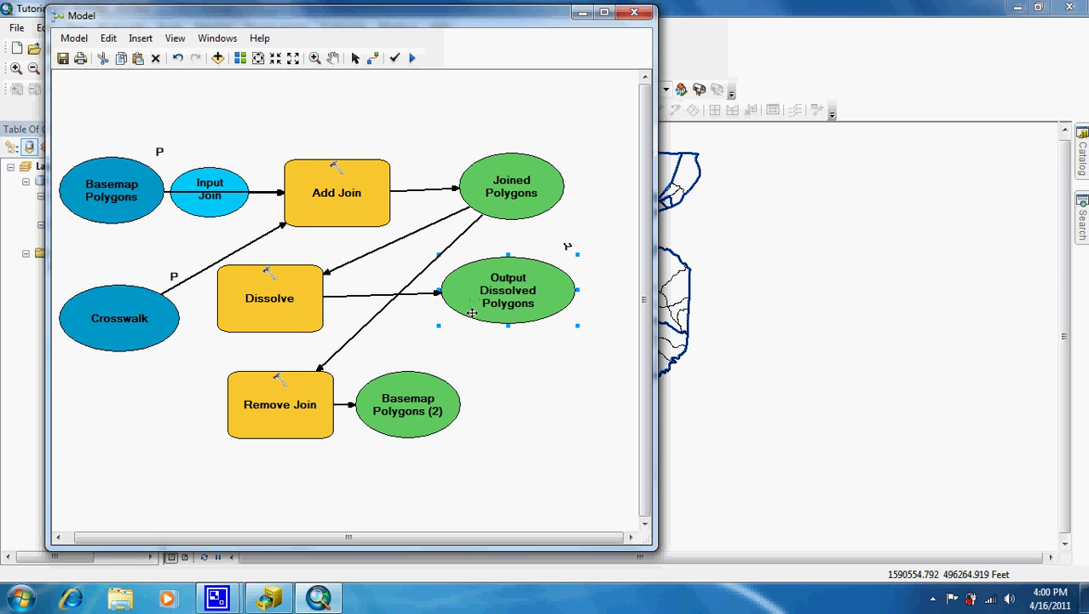
pyautogui.moveTo(289, 304); pyautogui.dragTo(342, 302)
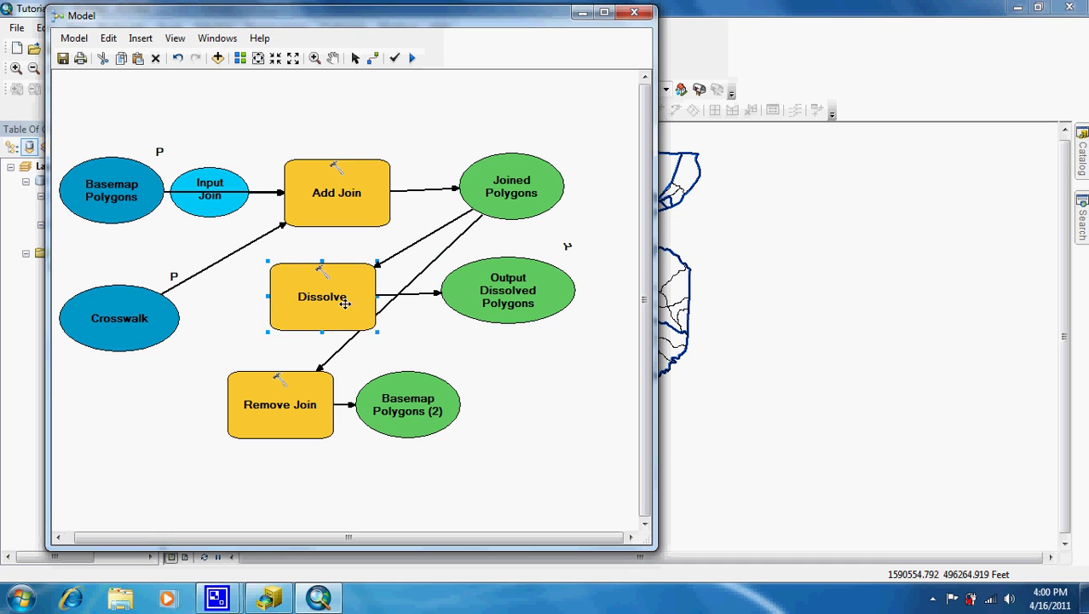
pyautogui.moveTo(417, 415); pyautogui.dragTo(516, 409)
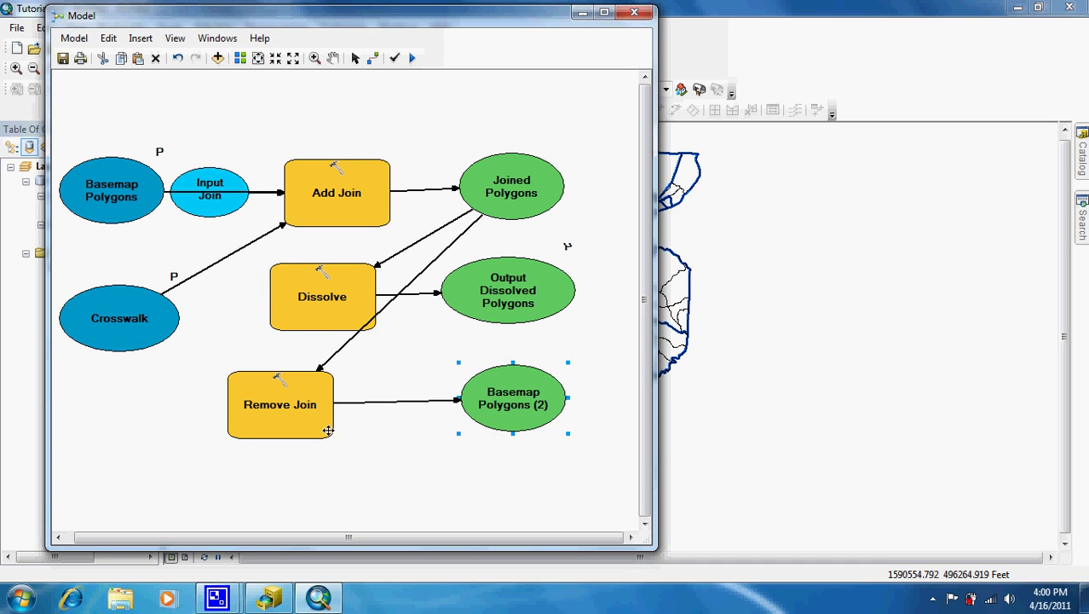
pyautogui.moveTo(305, 410); pyautogui.dragTo(359, 407)
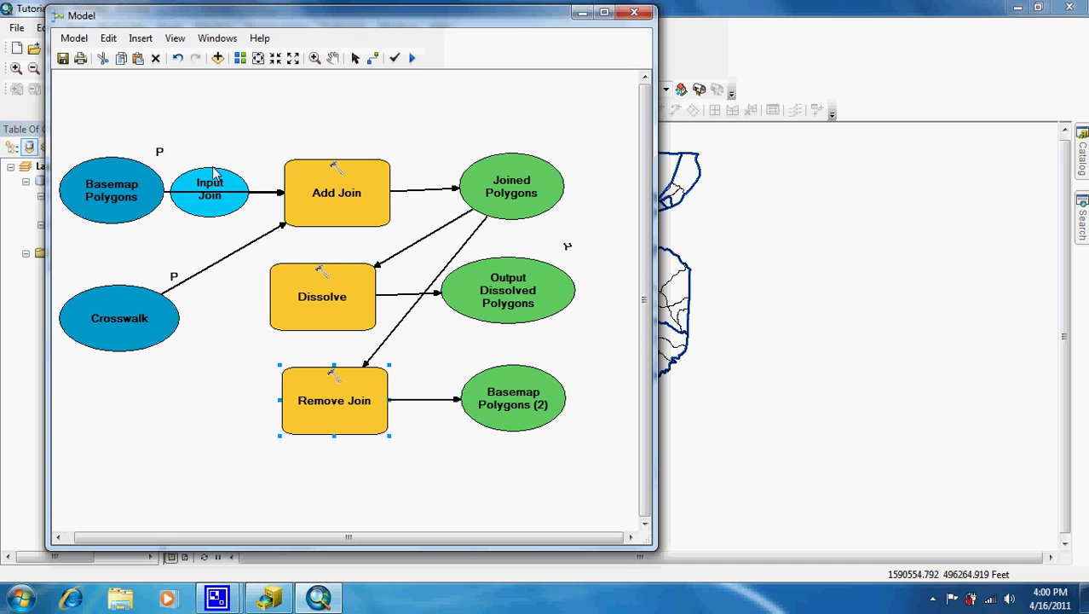
# - Place the Input Join Field variable above the Basemap Polygons connector and enlarge it until its full name fits
pyautogui.moveTo(213, 178); pyautogui.dragTo(214, 120)
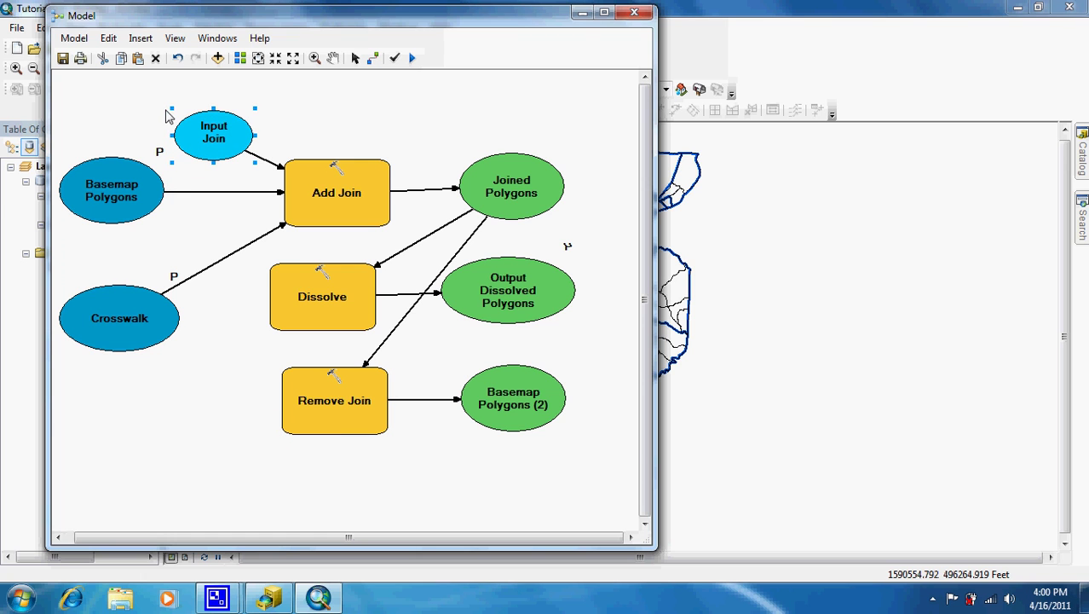
pyautogui.click(205, 128)
pyautogui.moveTo(170, 107); pyautogui.dragTo(158, 84)
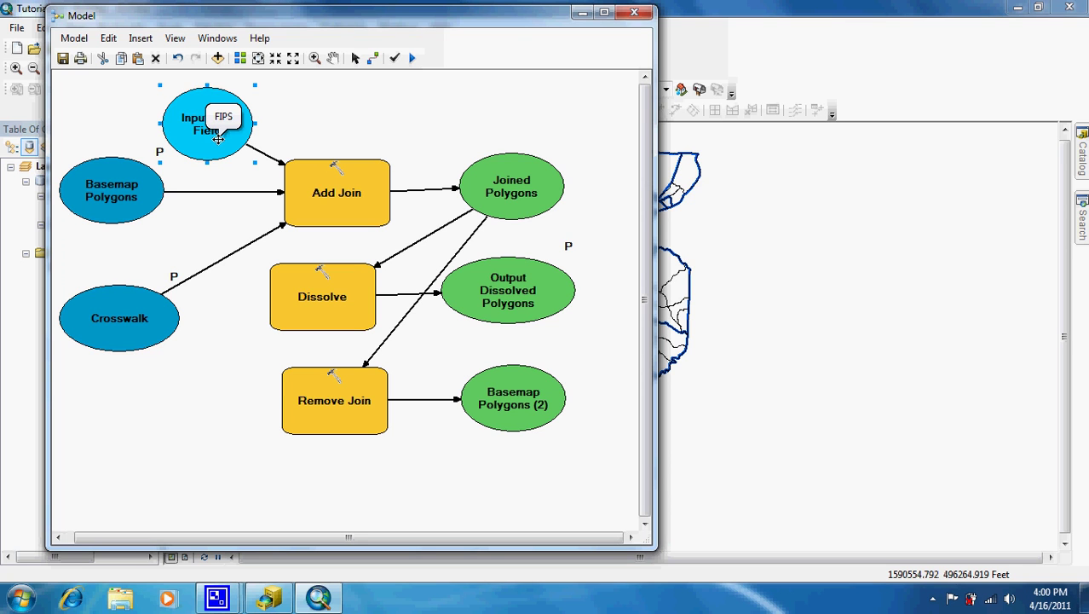
pyautogui.click(116, 134)
# - Make the Input Join Field variable a model parameter
pyautogui.moveTo(198, 129)
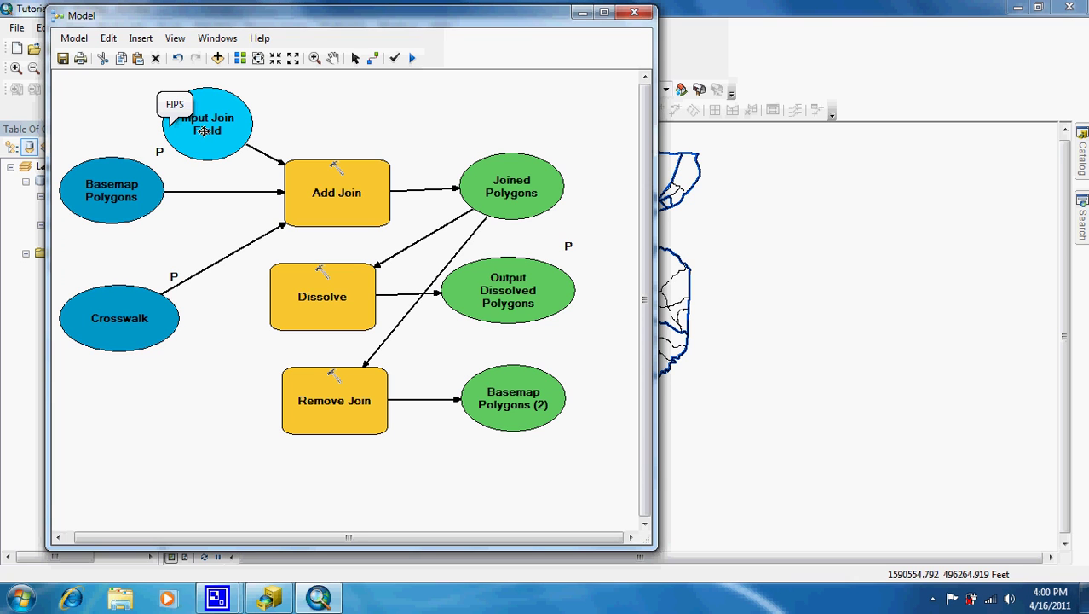
pyautogui.rightClick(213, 135)
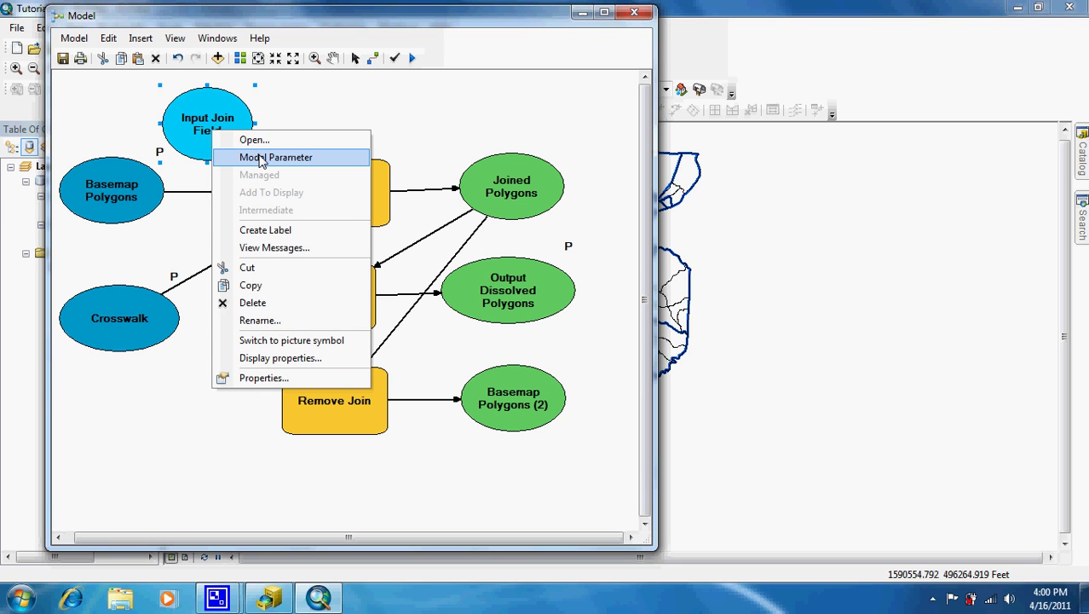
pyautogui.click(262, 159)
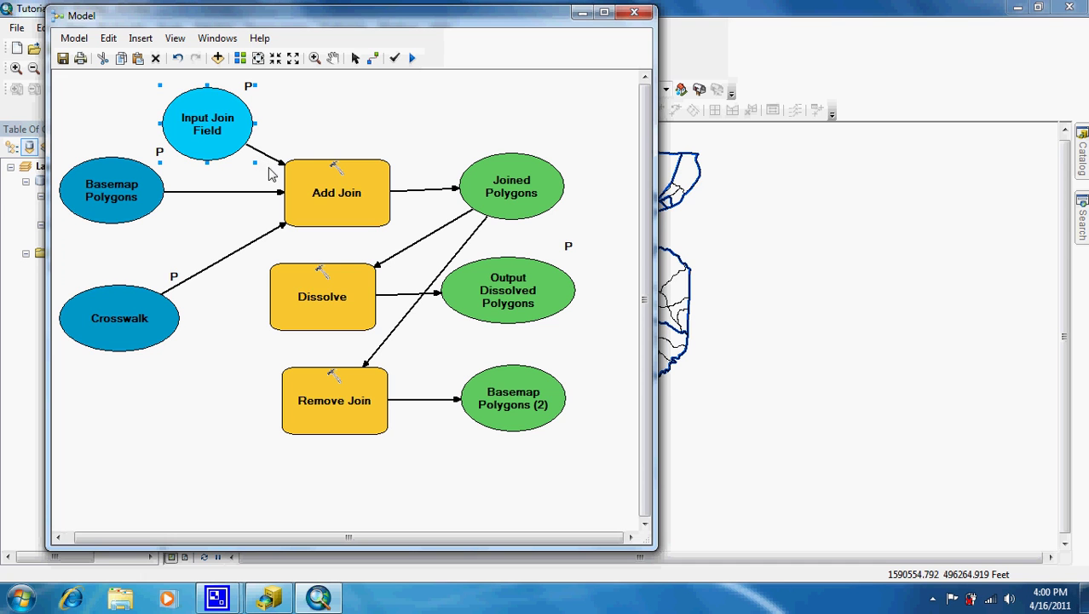
# - Create a variable from Add Join's Output Join Field parameter and place it, enlarged, above the Add Join tool
pyautogui.rightClick(334, 174)
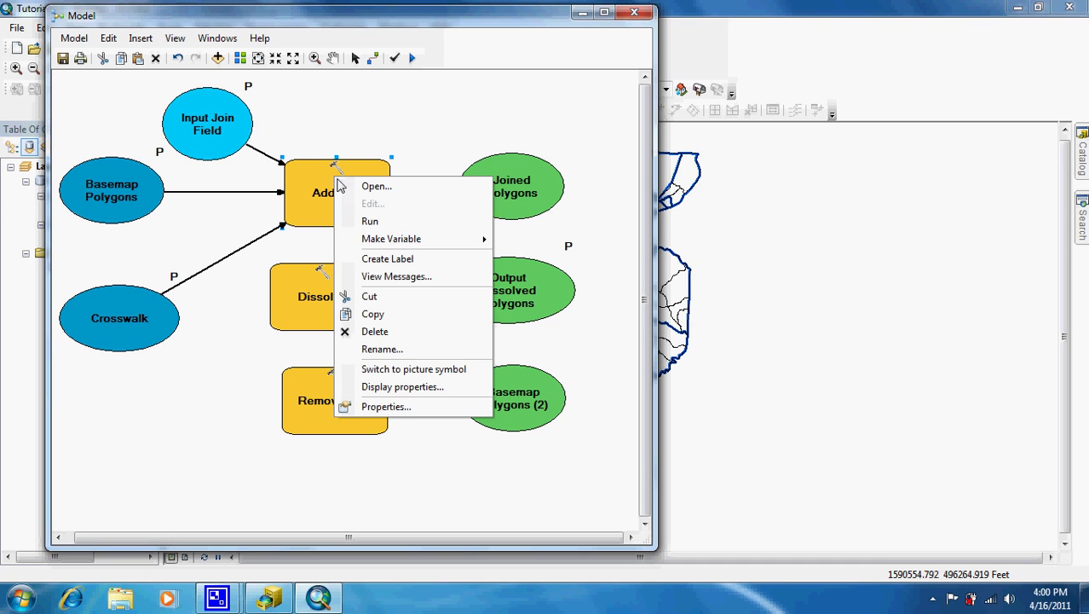
pyautogui.moveTo(404, 239)
pyautogui.moveTo(585, 241)
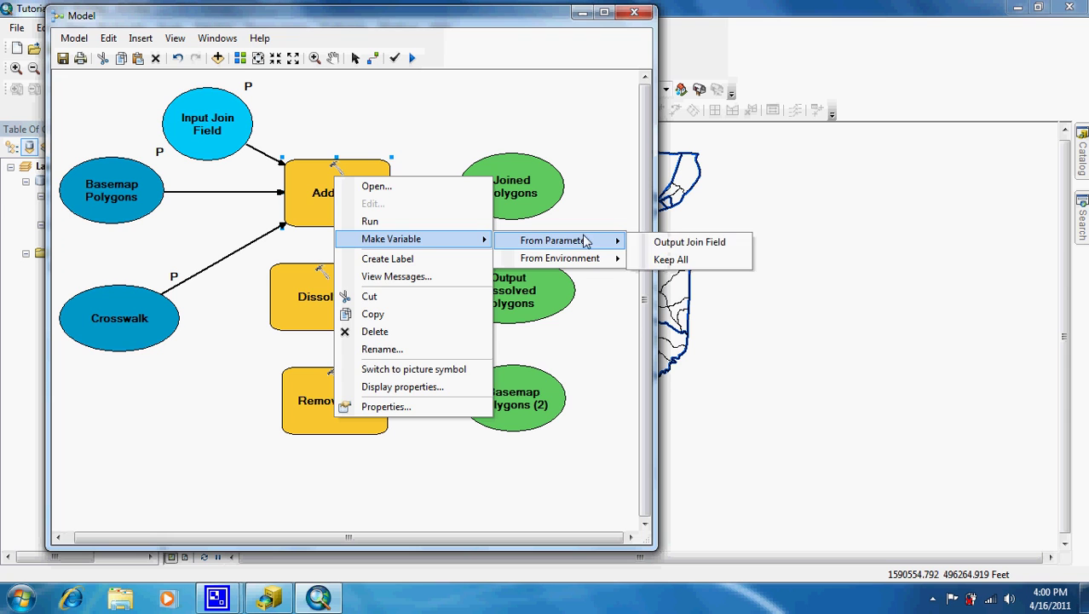
pyautogui.click(643, 247)
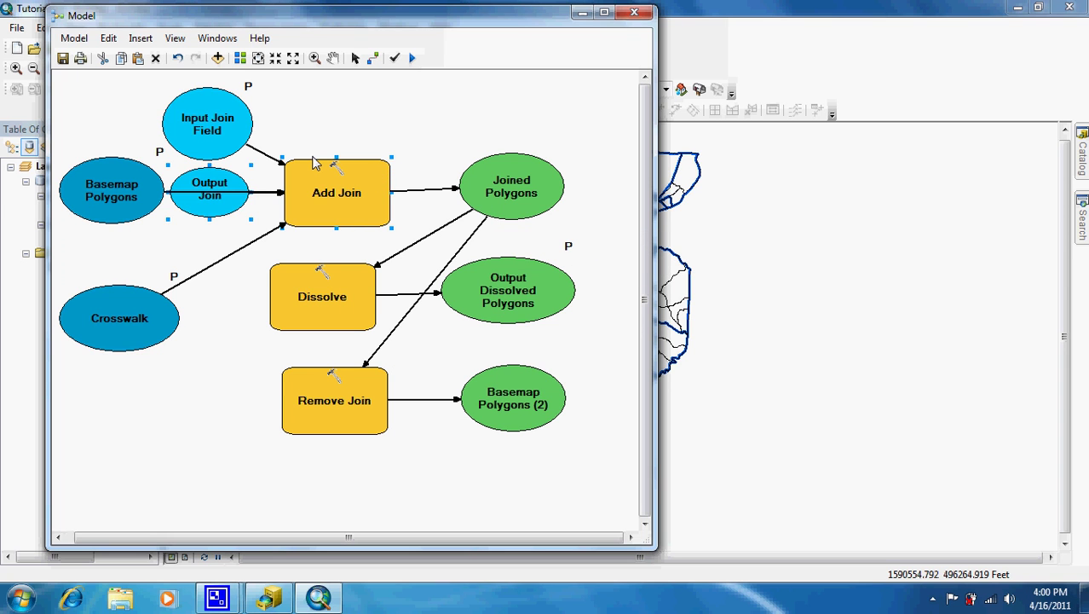
pyautogui.moveTo(188, 176); pyautogui.dragTo(316, 201)
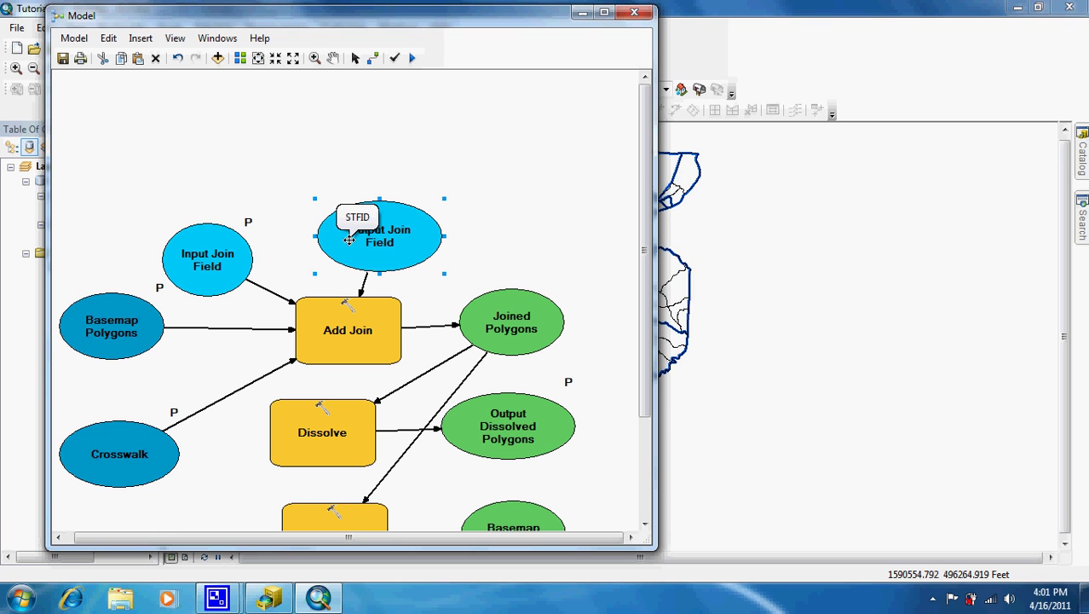
# - Make the Output Join Field variable a model parameter and clear the selection
pyautogui.rightClick(381, 257)
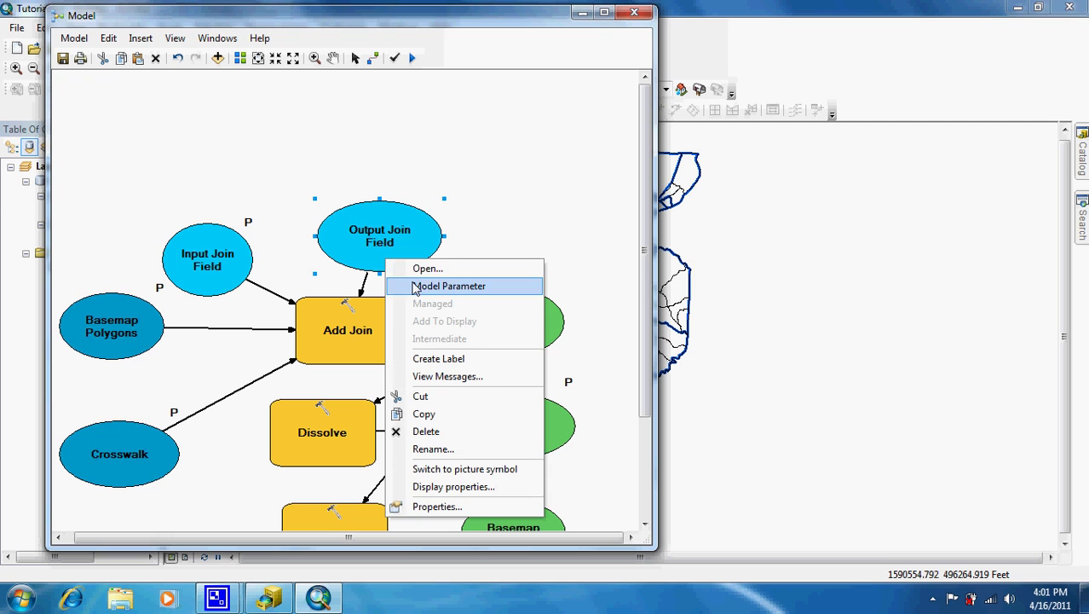
pyautogui.click(415, 286)
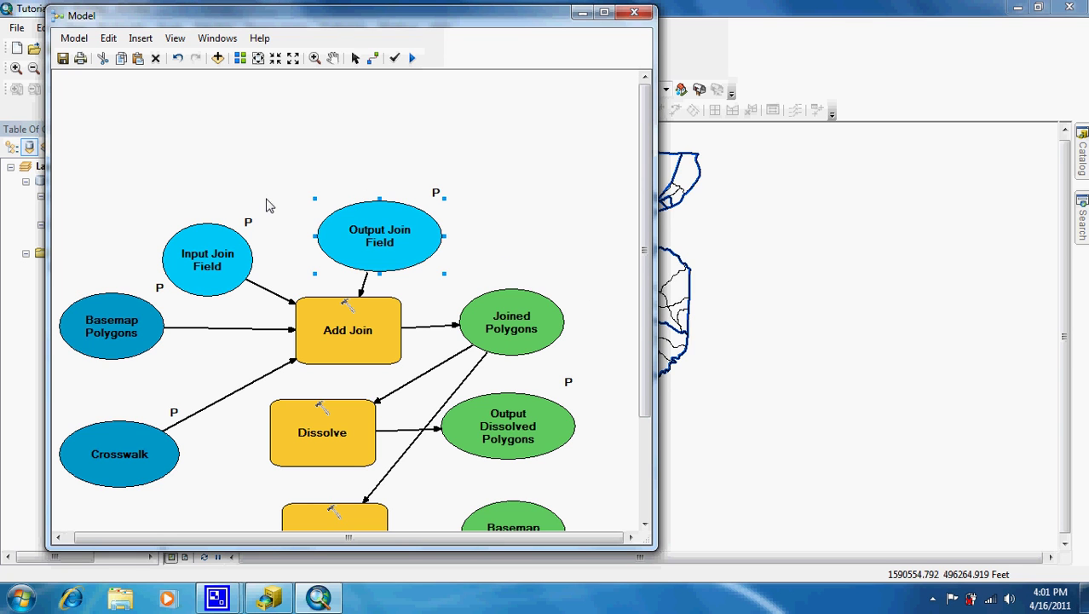
pyautogui.click(168, 121)
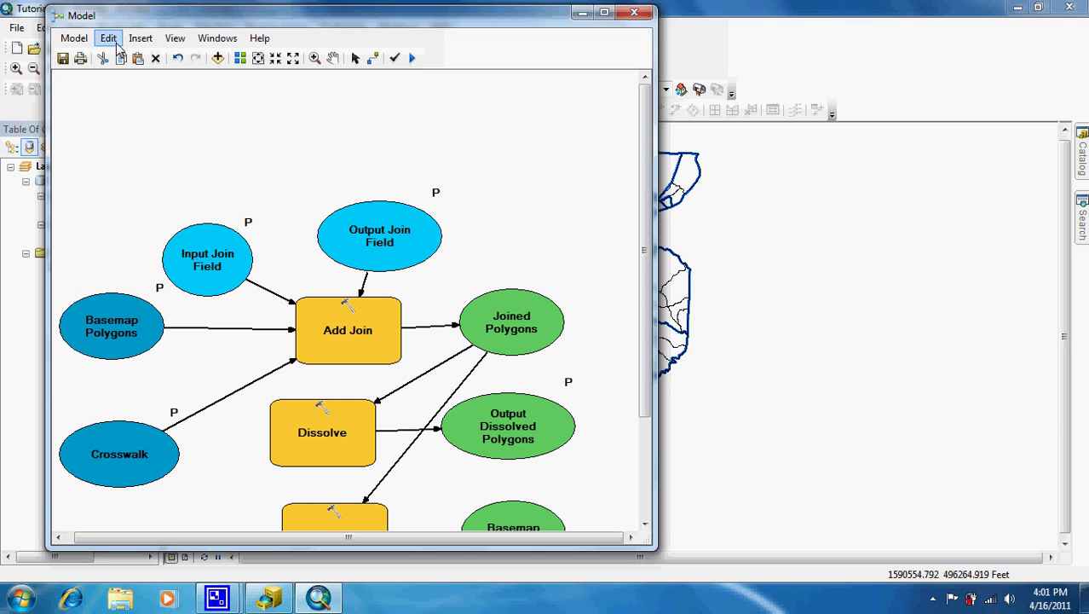
# - Create a free-standing label reading "Title" and place it centred above the Output Join Field variable, over the diagram
pyautogui.rightClick(245, 124)
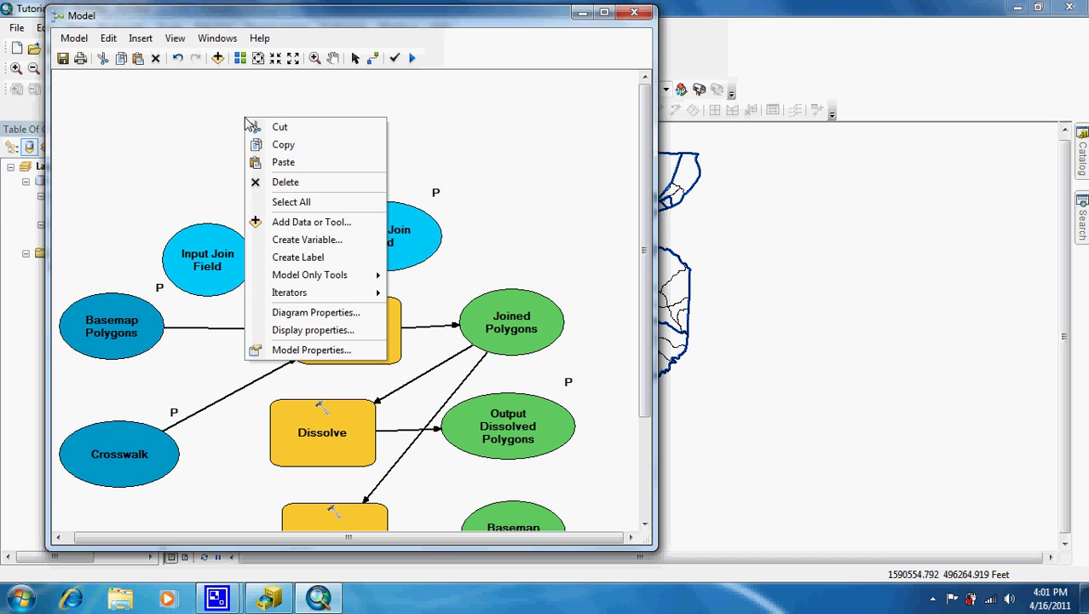
pyautogui.click(333, 257)
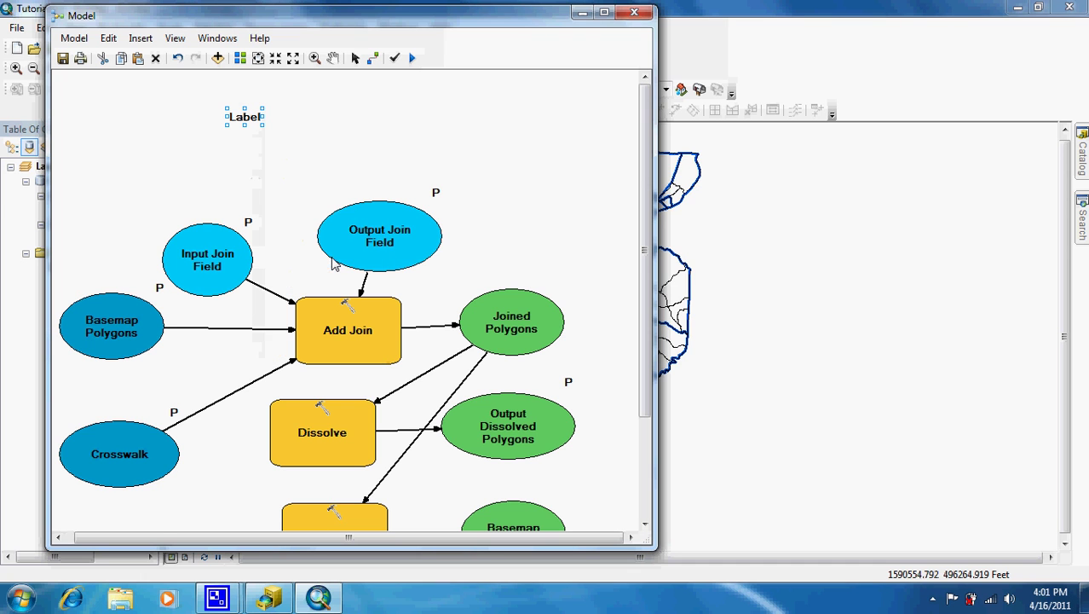
pyautogui.doubleClick(242, 117)
pyautogui.press('BackSpace')
pyautogui.write('Title')
pyautogui.press('BackSpace')
pyautogui.press('BackSpace')
pyautogui.press('BackSpace')
pyautogui.write('tle')
pyautogui.click(340, 125)
pyautogui.click(247, 118)
pyautogui.moveTo(246, 118); pyautogui.dragTo(352, 118)
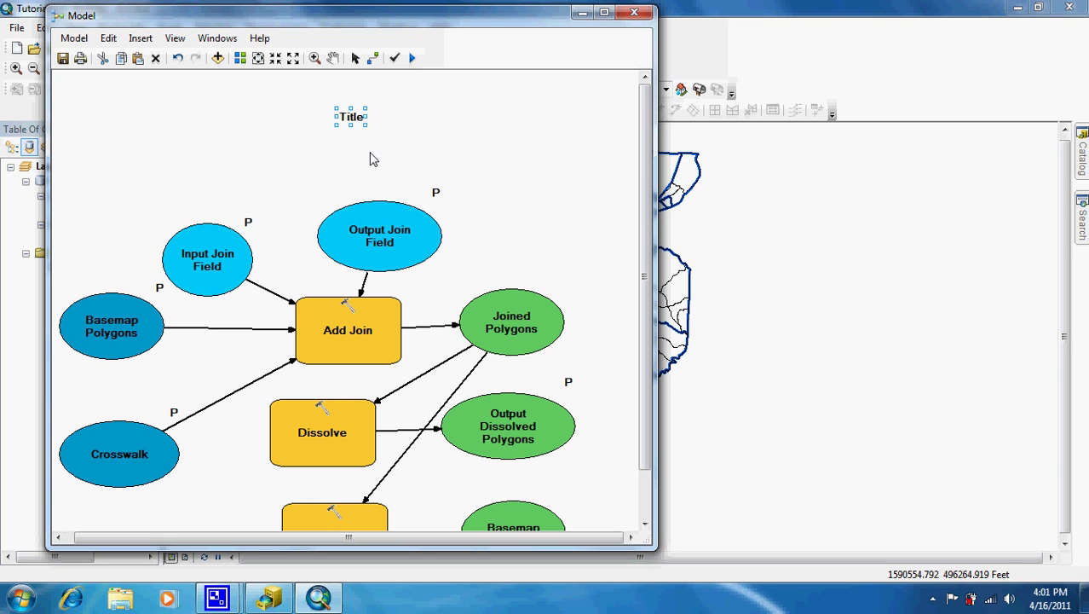
# - Set the Title label's font size to 14 in its display properties
pyautogui.rightClick(350, 119)
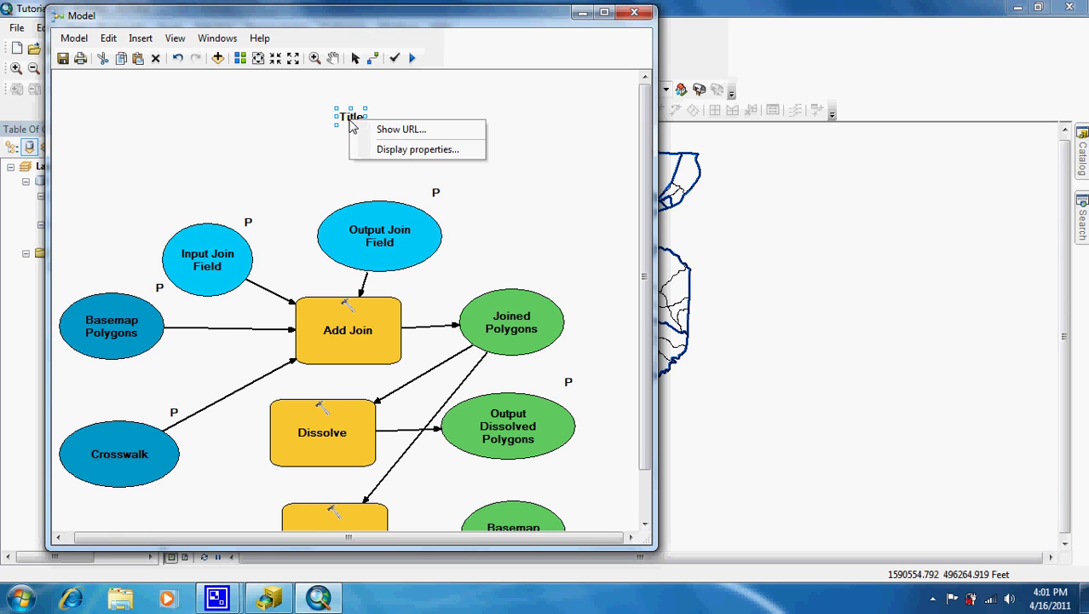
pyautogui.click(377, 150)
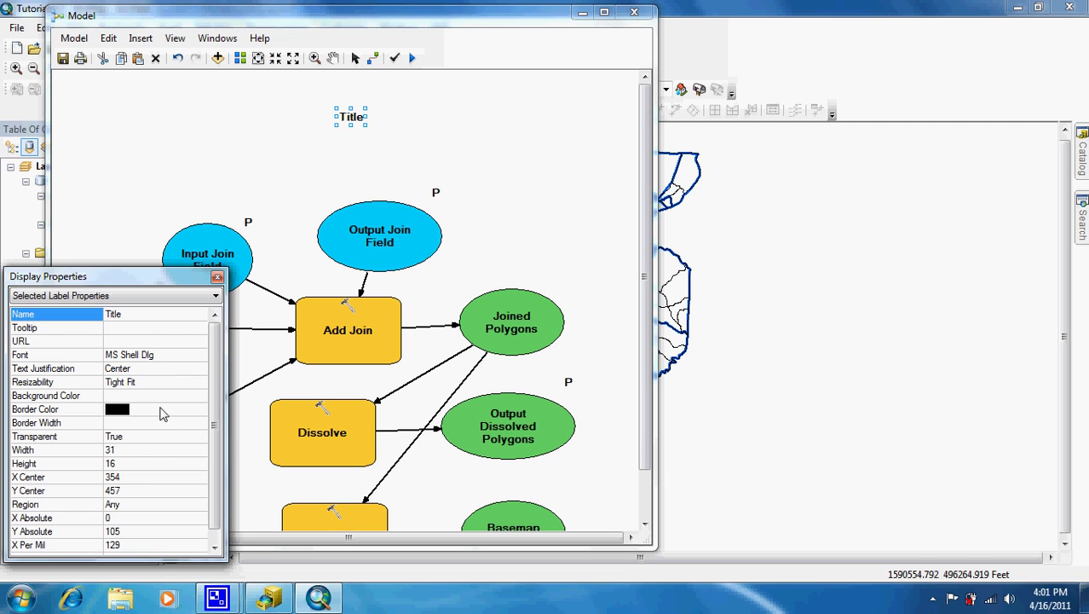
pyautogui.click(149, 360)
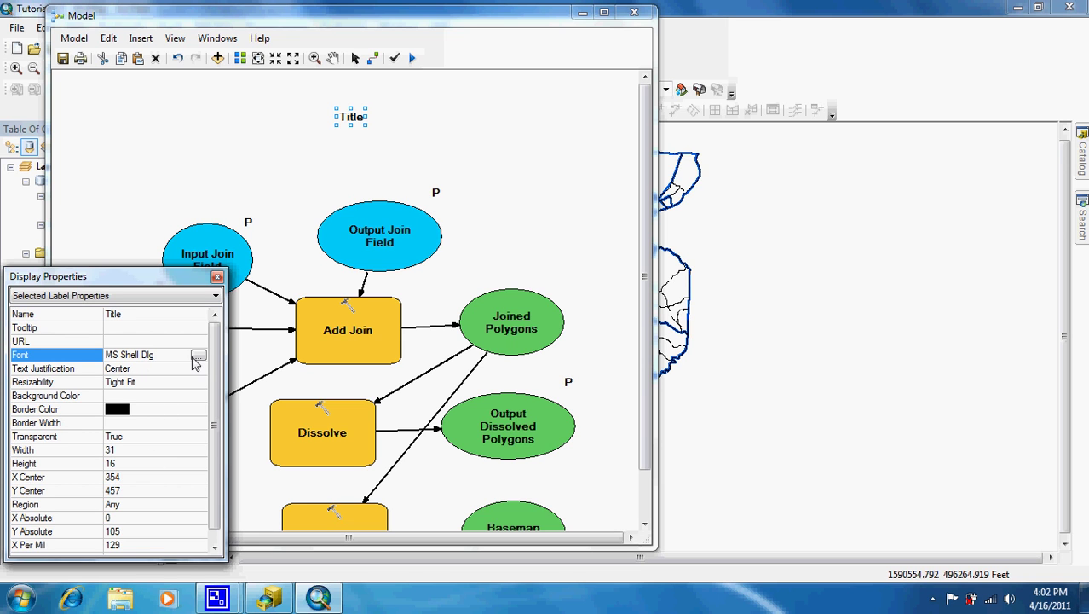
pyautogui.click(198, 356)
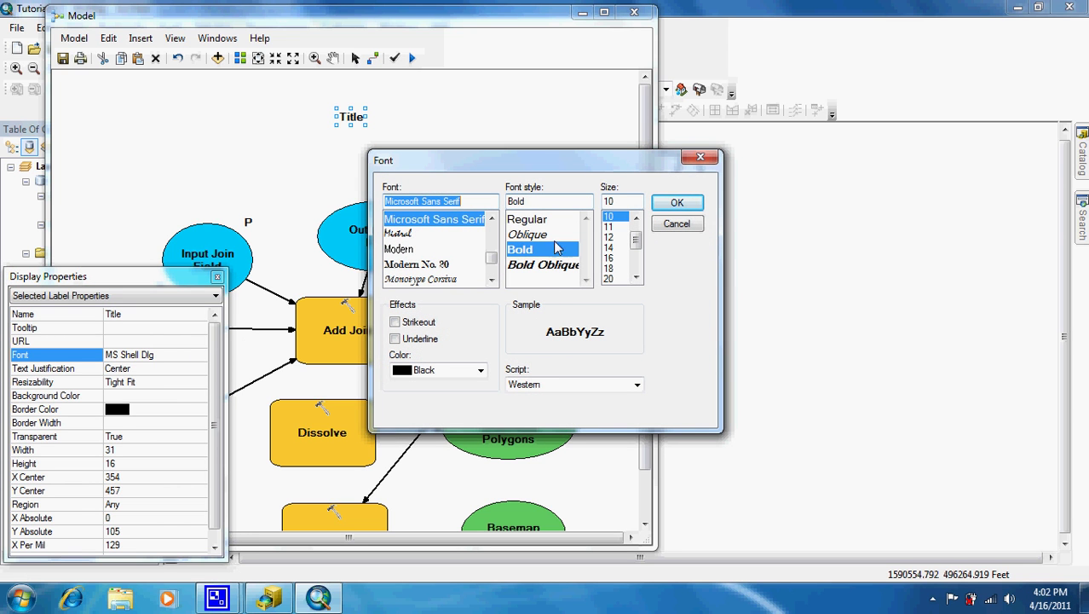
pyautogui.click(620, 247)
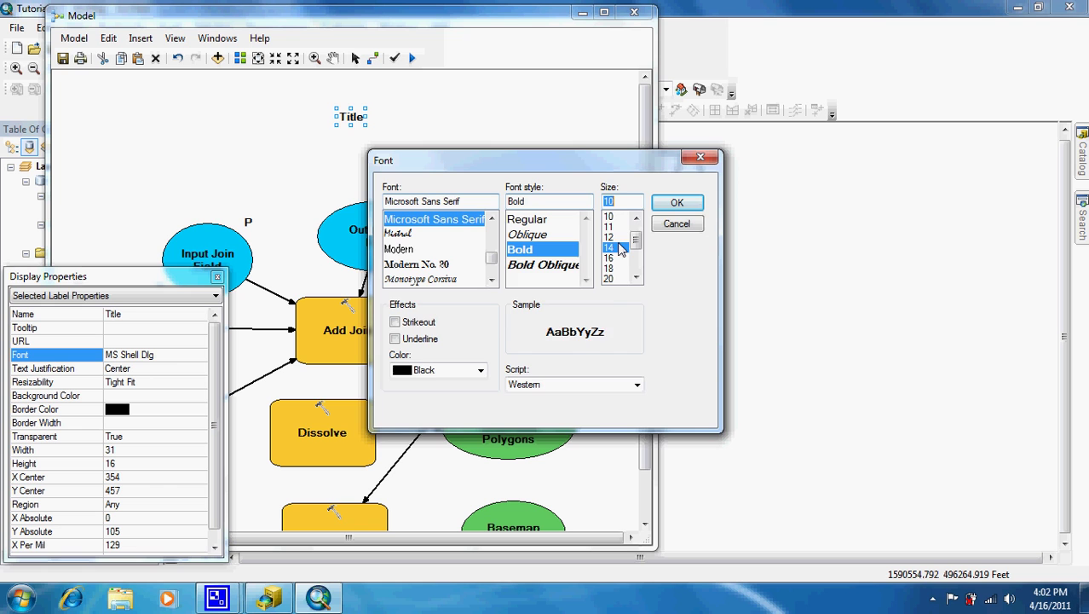
pyautogui.click(669, 207)
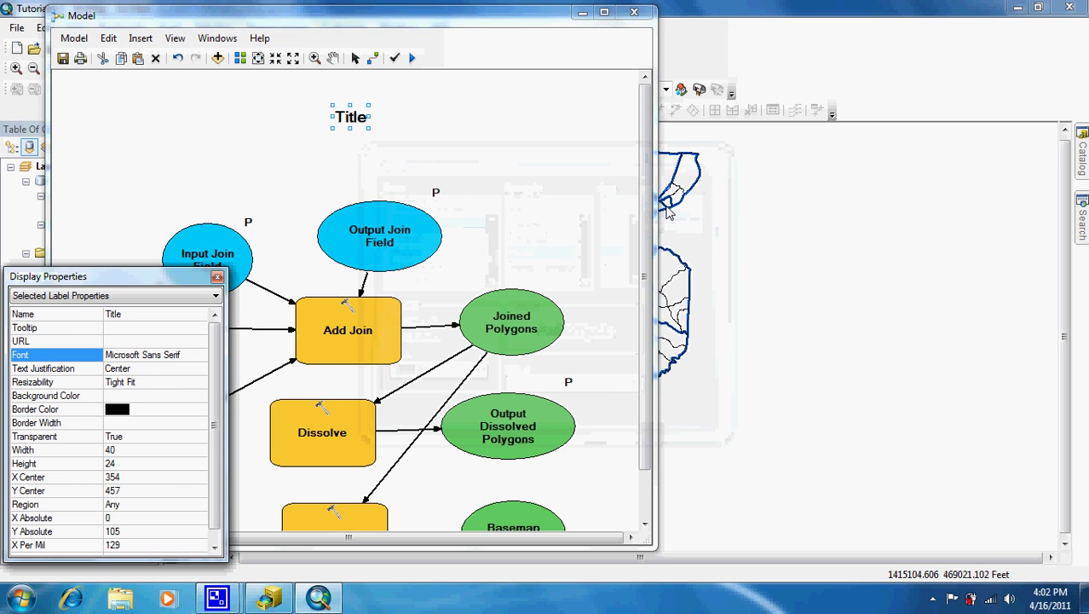
pyautogui.click(217, 276)
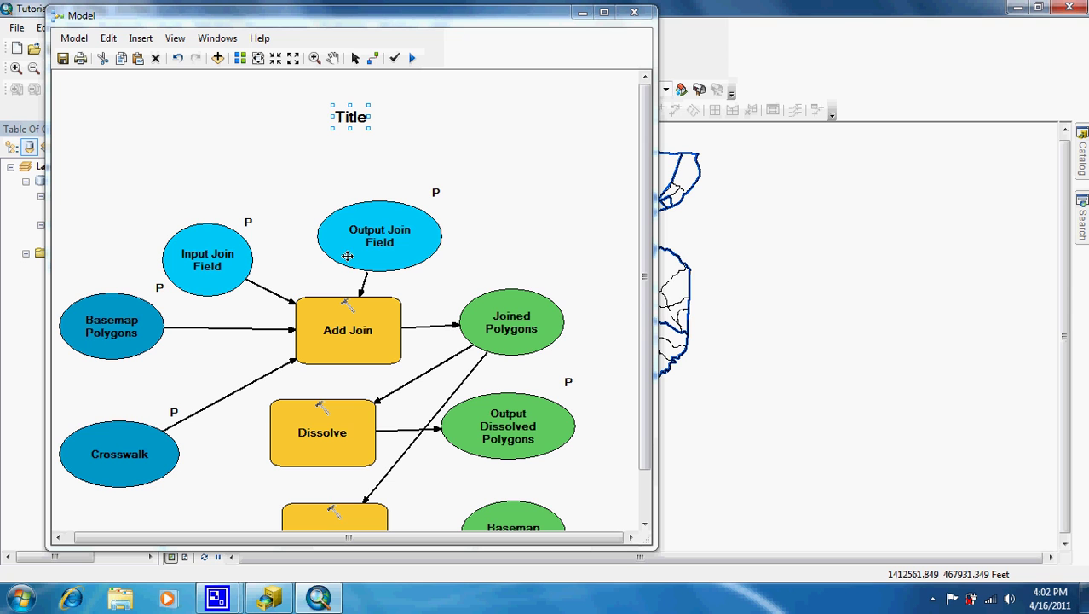
# - Create a label for the Input Join Field variable and place it in the empty space above that variable
pyautogui.rightClick(219, 253)
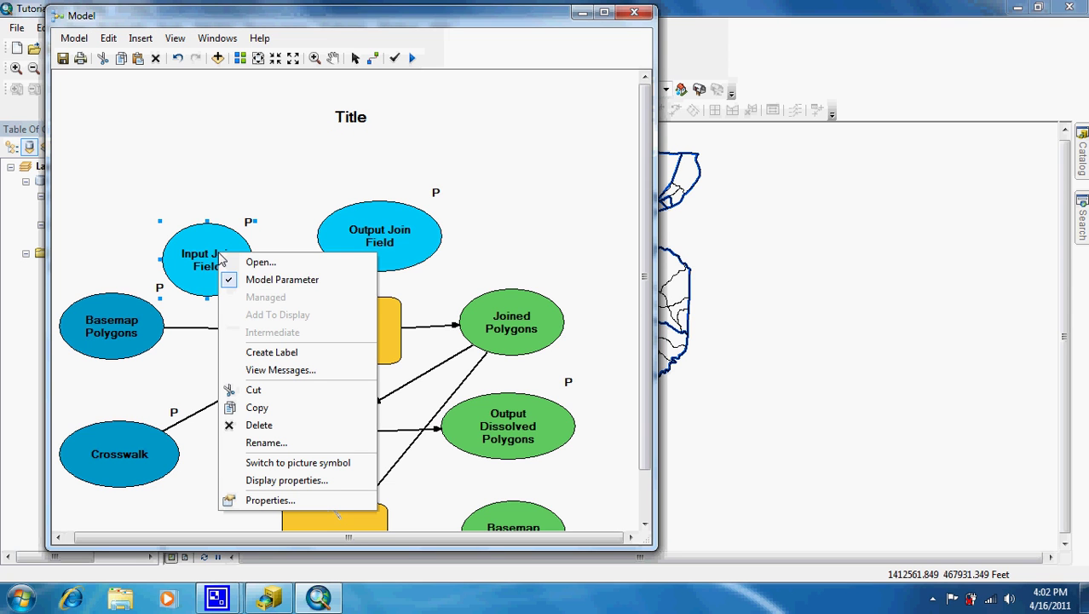
pyautogui.click(269, 353)
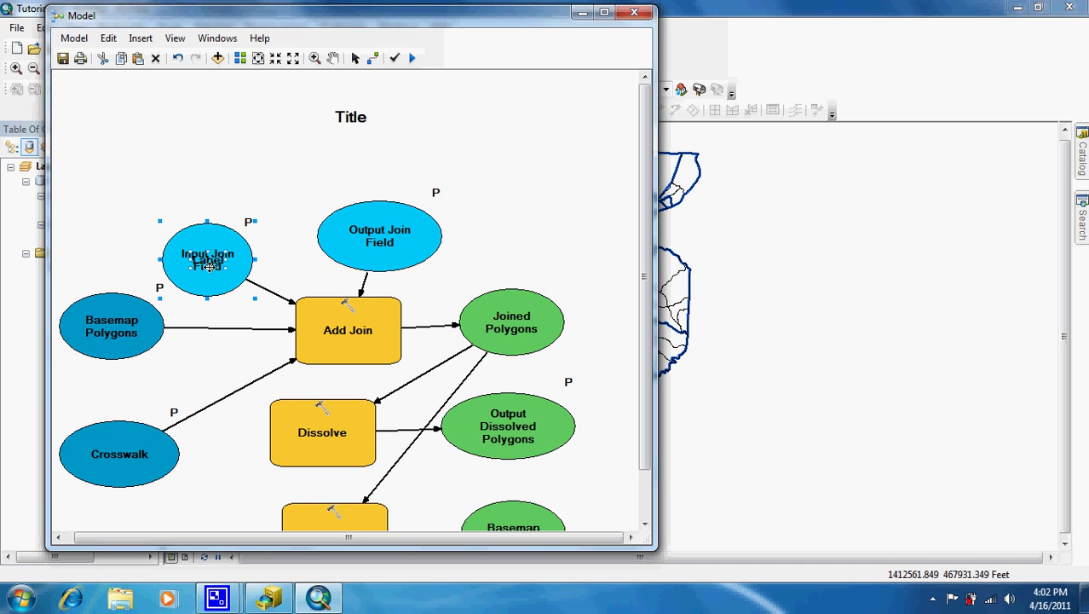
pyautogui.click(87, 236)
pyautogui.moveTo(209, 260); pyautogui.dragTo(171, 143)
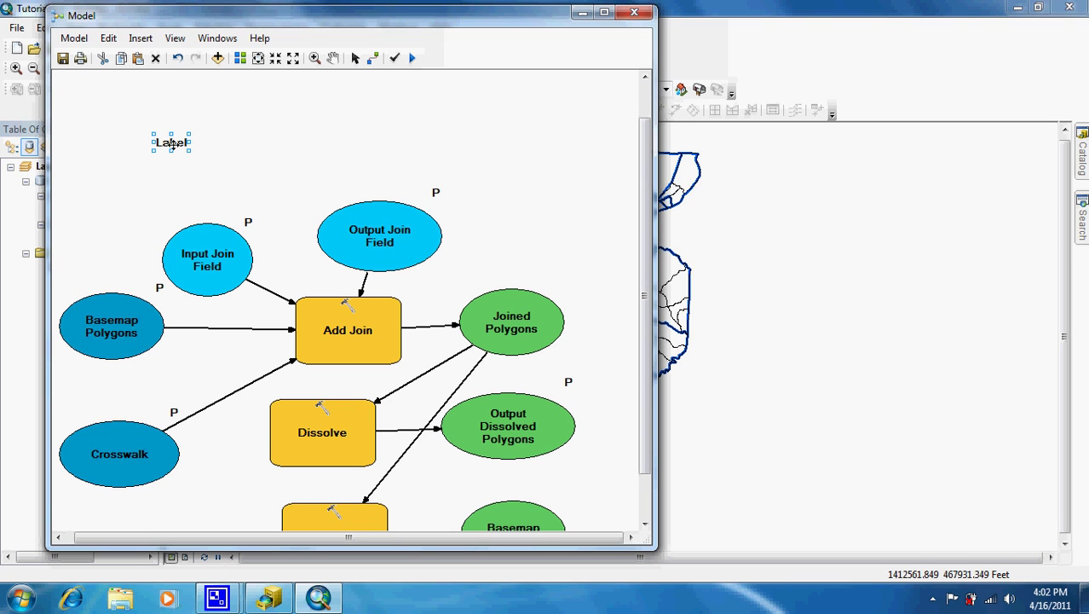
pyautogui.moveTo(171, 143); pyautogui.dragTo(175, 167)
# - Change the text of the Input Join Field's label to "You must examine the Basemap"
pyautogui.click(175, 167)
pyautogui.write('You must')
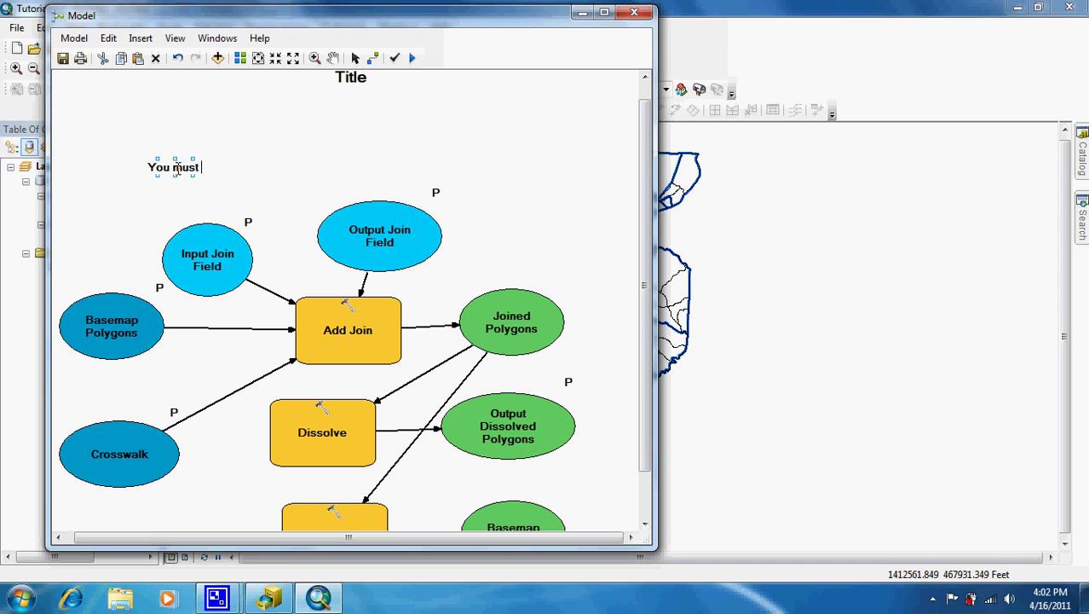
pyautogui.write(' ex')
pyautogui.press('BackSpace')
pyautogui.write('xamine ')
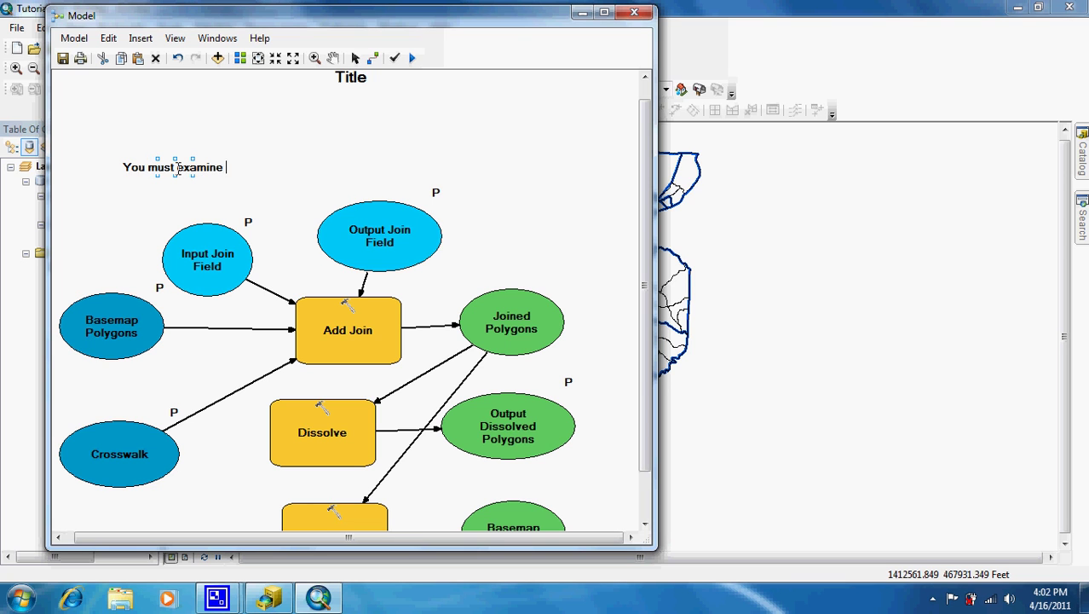
pyautogui.write('the B')
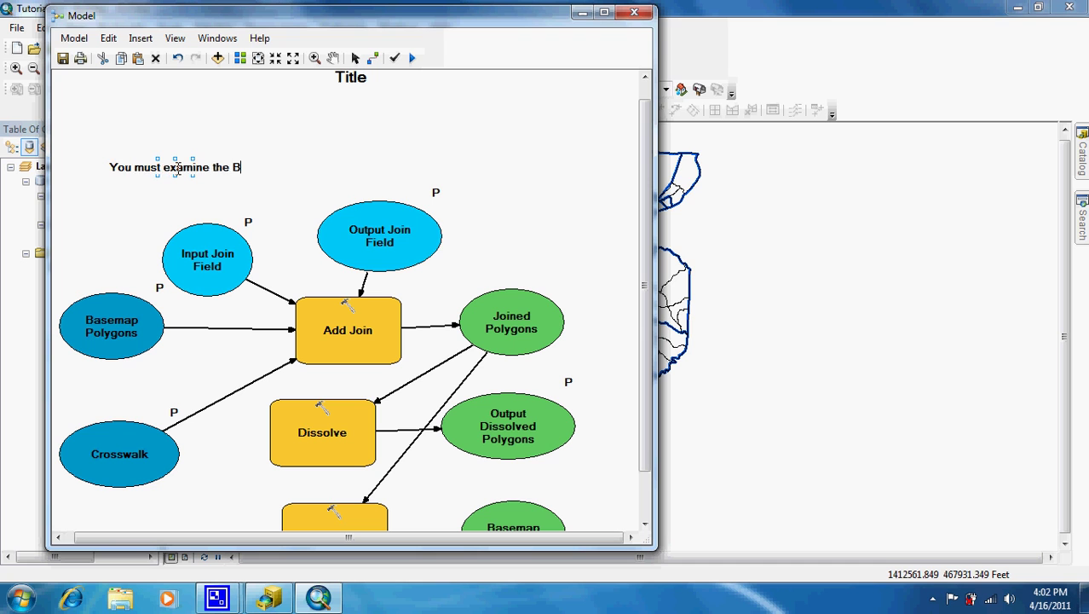
pyautogui.write('asemap')
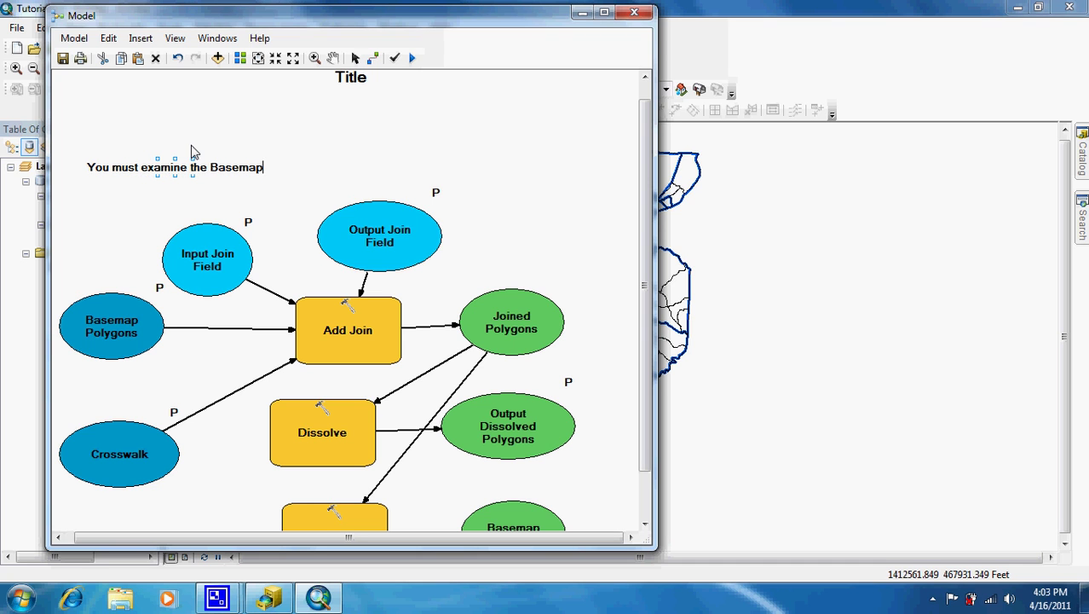
pyautogui.click(191, 151)
# - Set the text justification of the "You must examine the Basemap" label to Left
pyautogui.rightClick(185, 179)
pyautogui.click(176, 172)
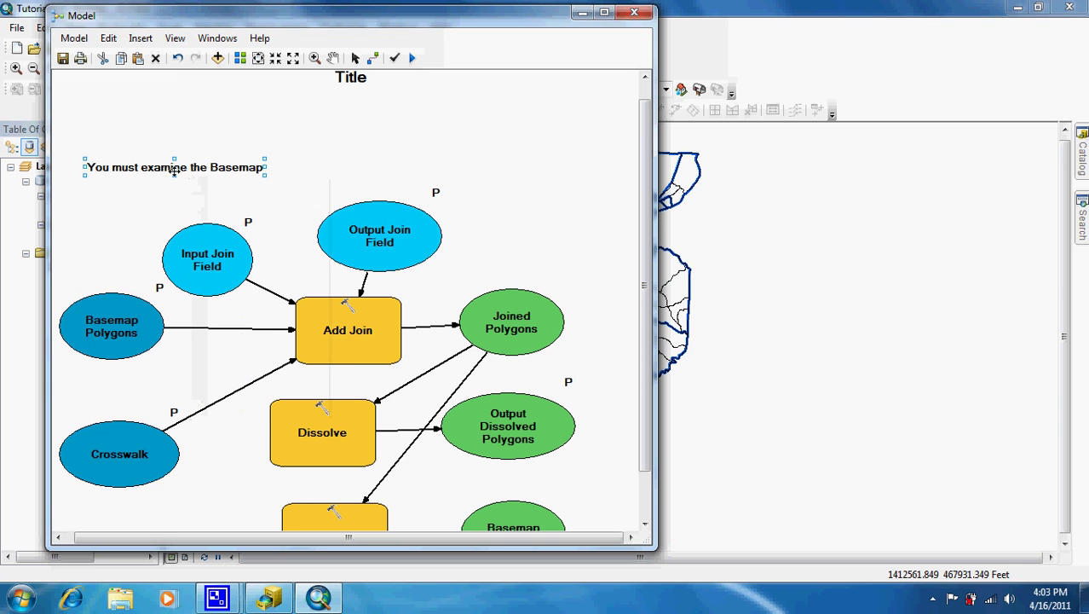
pyautogui.rightClick(176, 174)
pyautogui.click(194, 202)
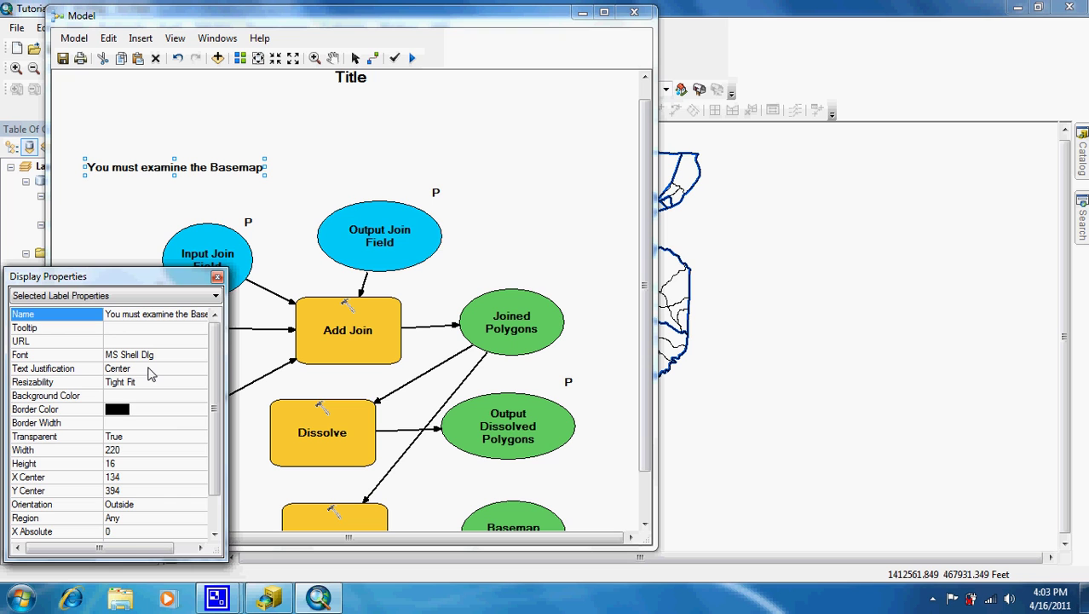
pyautogui.click(128, 369)
pyautogui.click(202, 375)
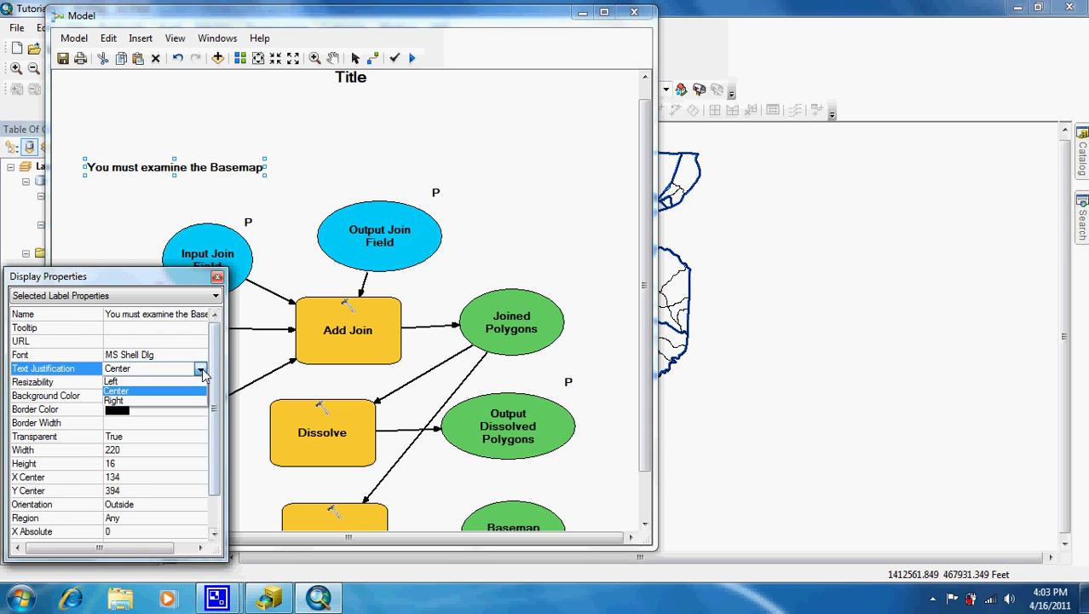
pyautogui.click(193, 385)
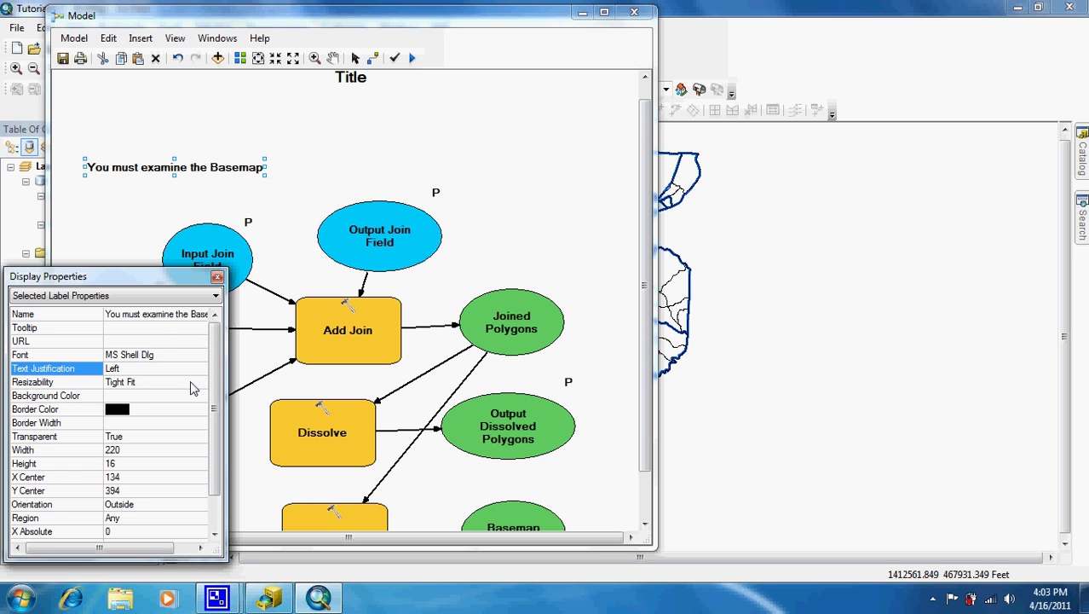
pyautogui.click(217, 276)
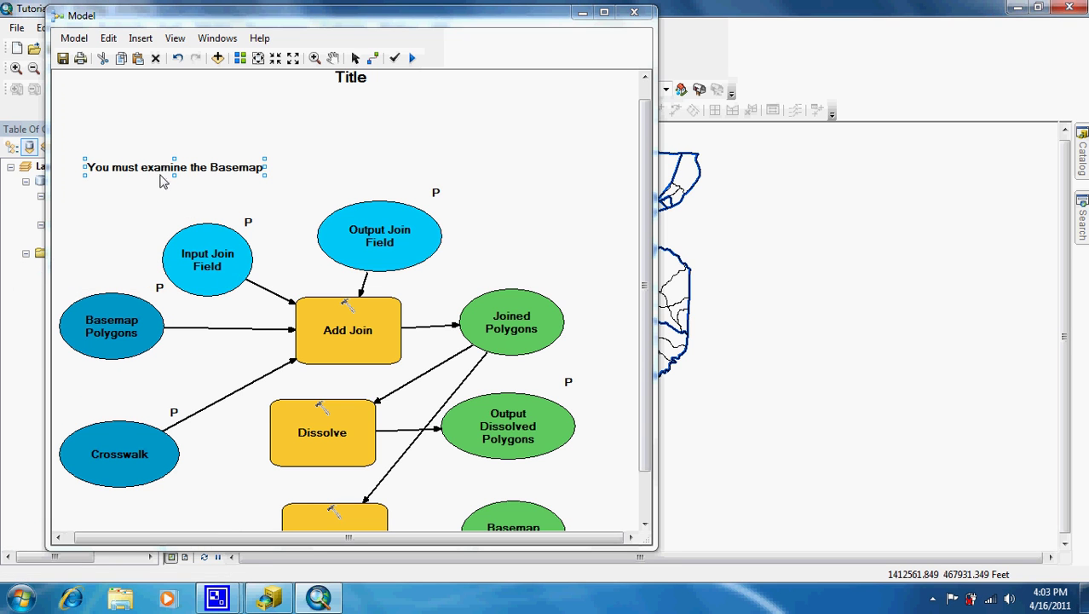
# - Break the "You must examine the Basemap" label into two lines after "must" and clear the selection
pyautogui.click(135, 167)
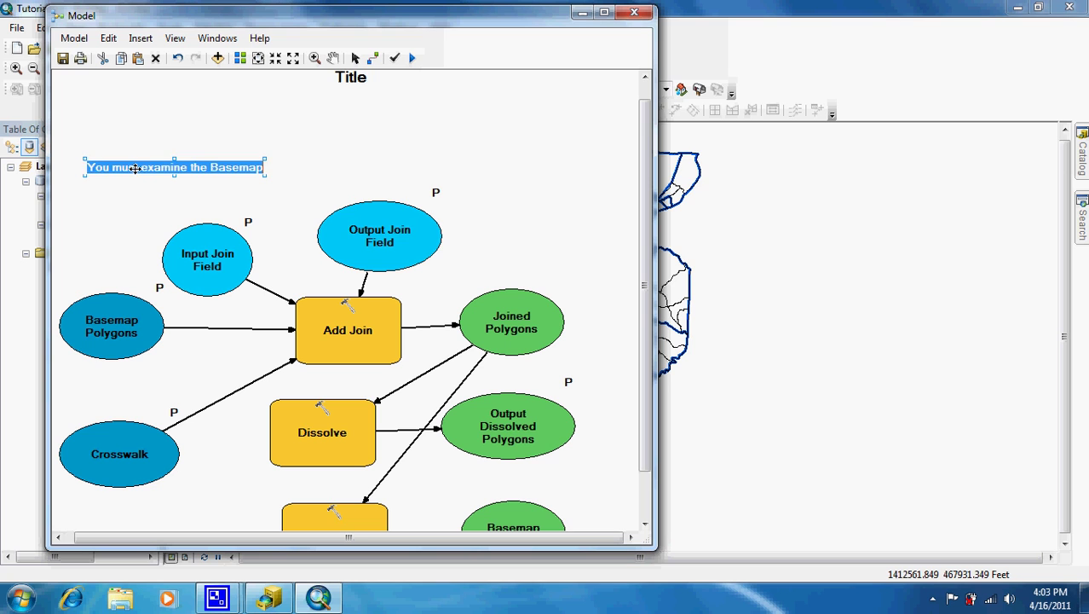
pyautogui.press('Return')
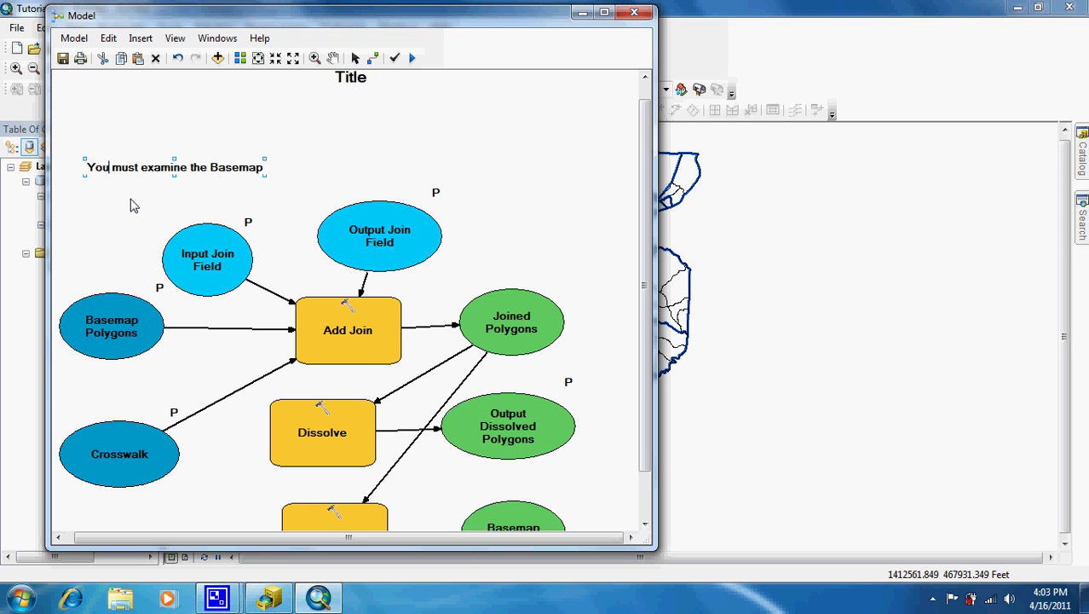
pyautogui.press('Right')
pyautogui.press('Right')
pyautogui.press('Right')
pyautogui.press('Return')
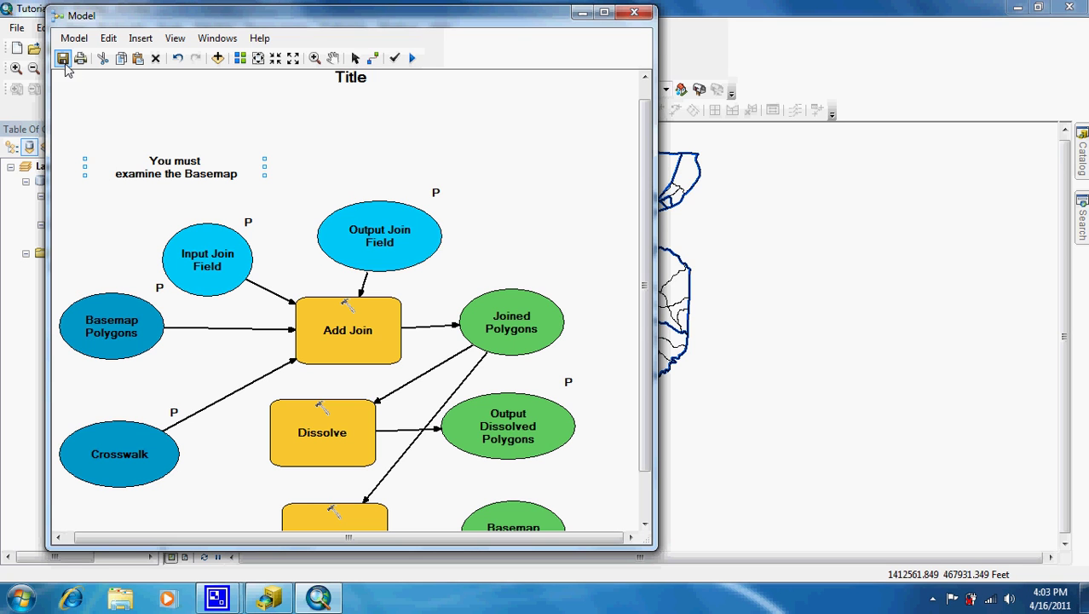
pyautogui.click(205, 126)
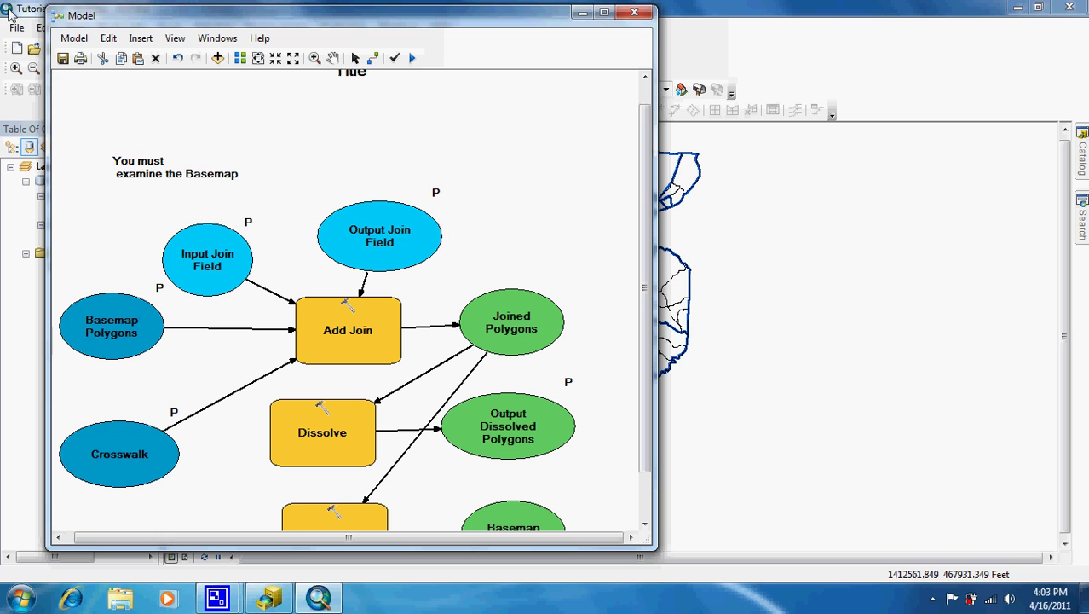
# - Set the model's name to DissolvePolygon in the model properties
pyautogui.click(74, 38)
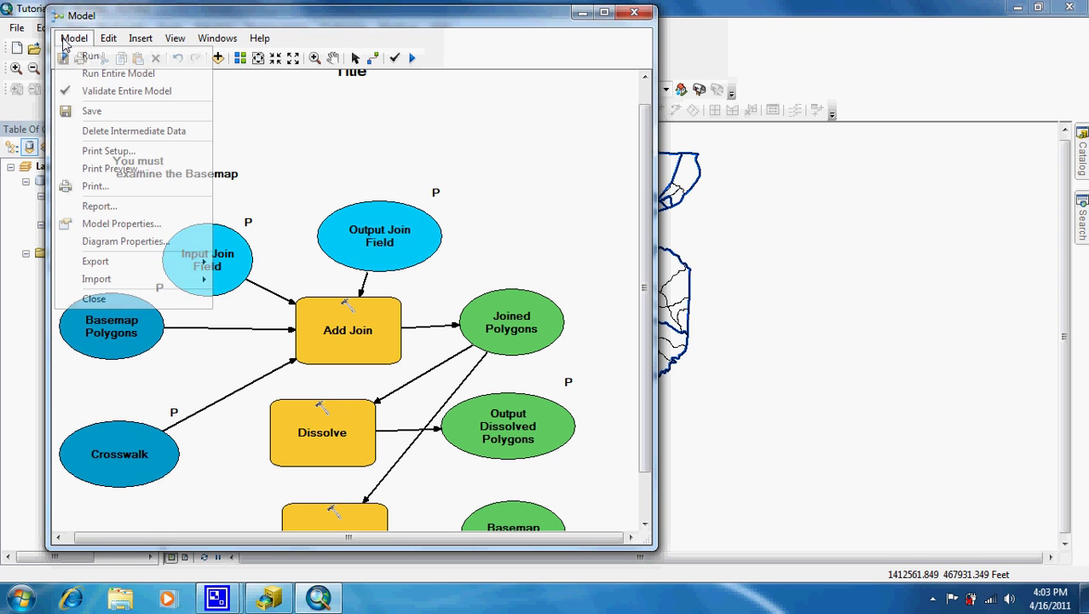
pyautogui.click(107, 224)
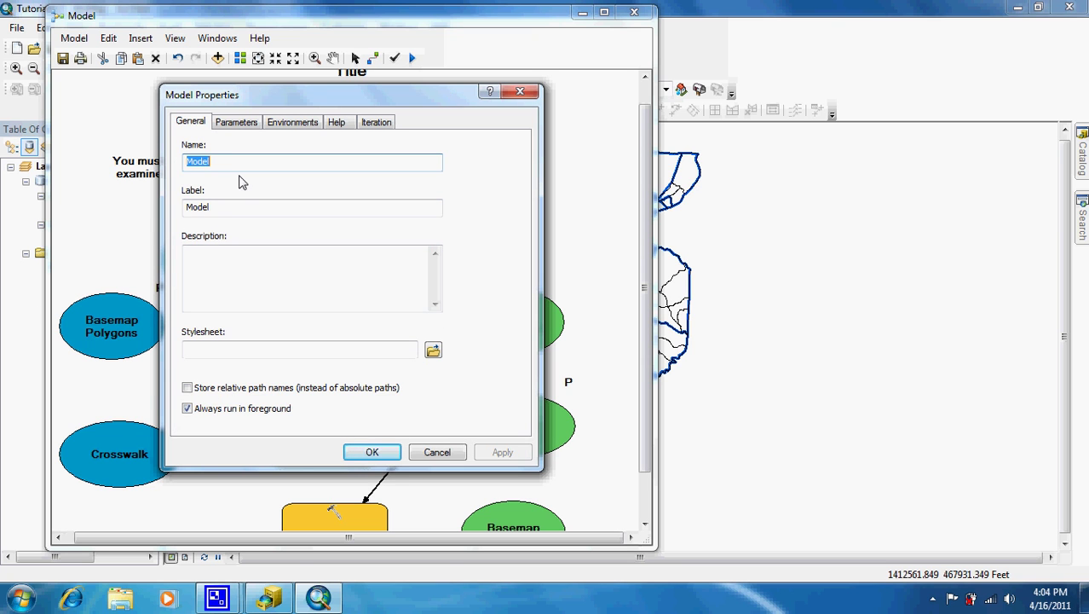
pyautogui.write('Di')
pyautogui.press('BackSpace')
pyautogui.press('BackSpace')
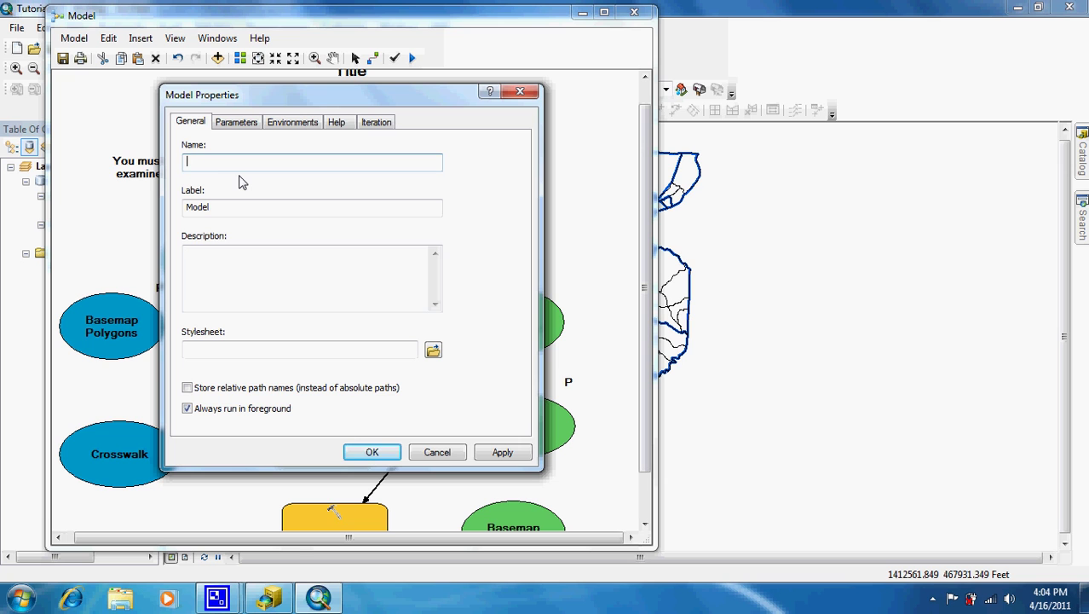
pyautogui.write('Dissolve')
pyautogui.write('Polygon')
# - Replace the model's label with "Dissolve Any Subset of Polygons"
pyautogui.click(258, 204)
pyautogui.press('BackSpace')
pyautogui.press('BackSpace')
pyautogui.press('BackSpace')
pyautogui.press('BackSpace')
pyautogui.press('BackSpace')
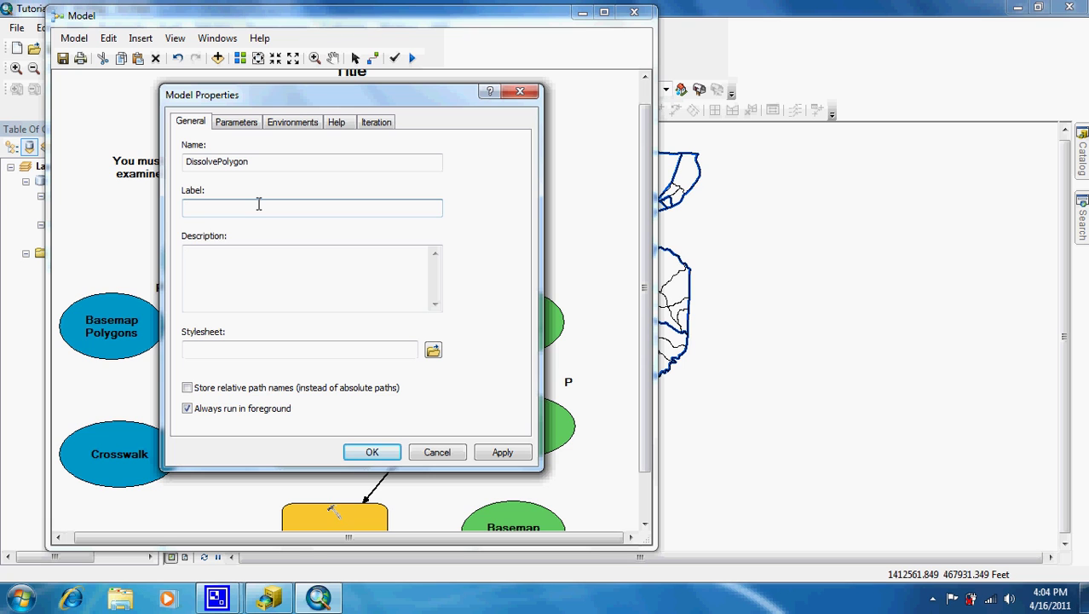
pyautogui.write('Diss')
pyautogui.write('olve ')
pyautogui.write('Any Subset')
pyautogui.write(' of Polygo')
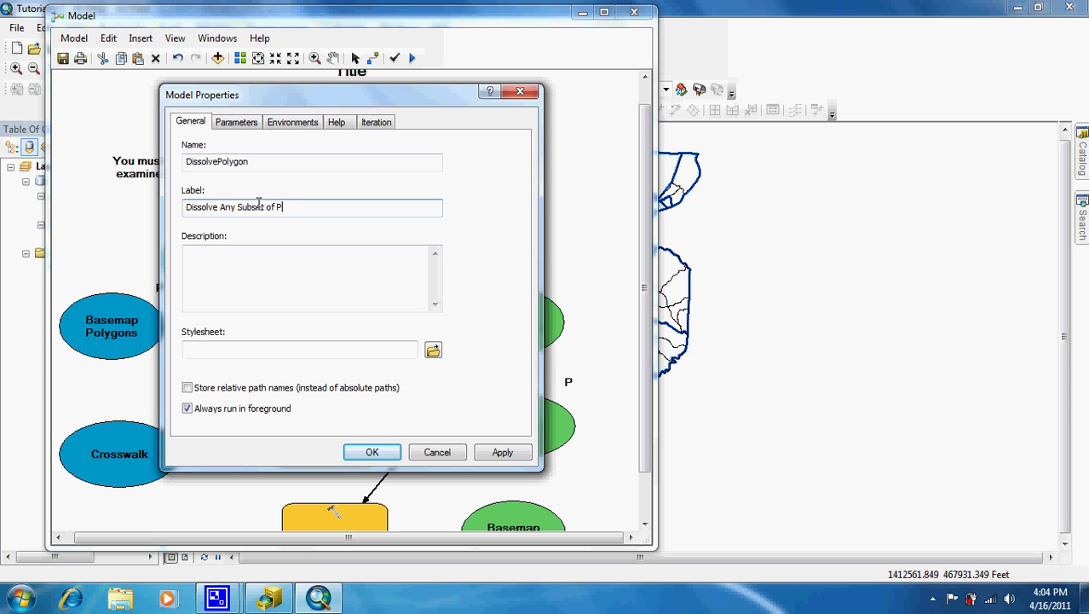
pyautogui.write('ns')
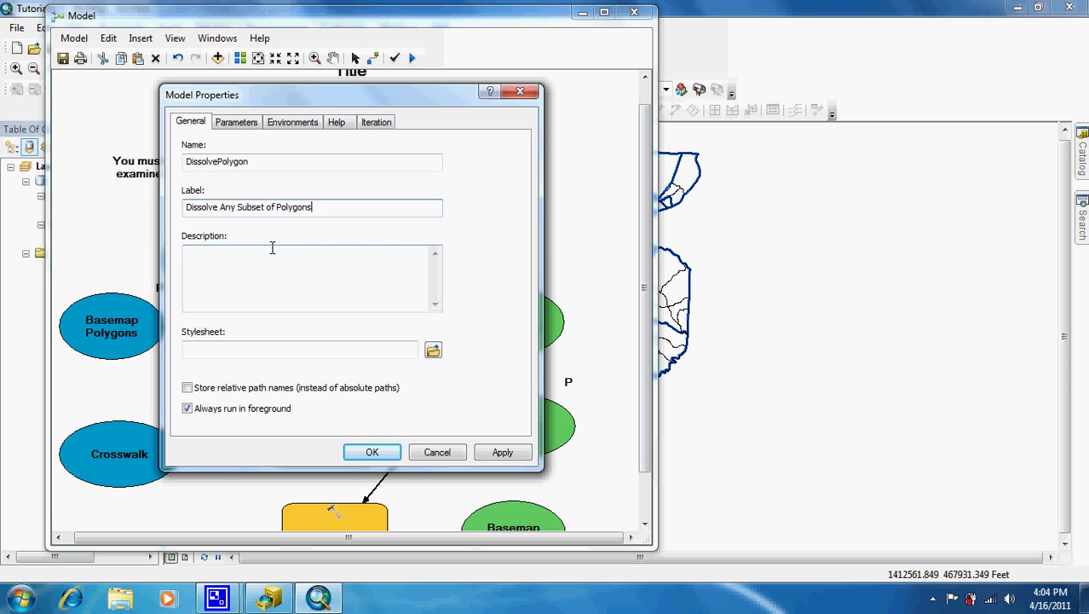
# - Turn on storing relative path names for the model and accept the model properties
pyautogui.click(269, 257)
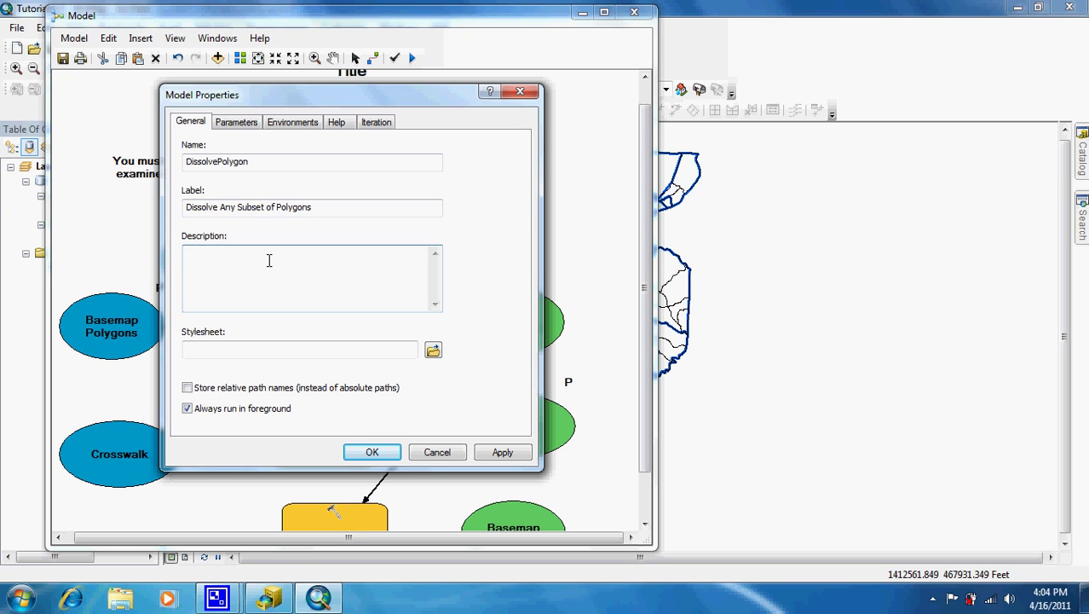
pyautogui.click(188, 388)
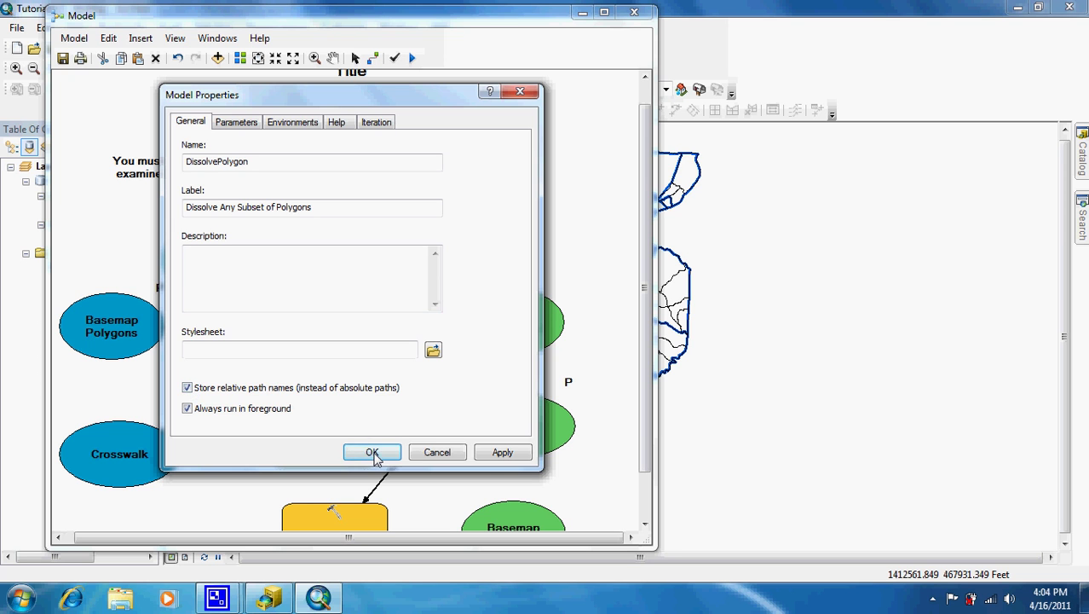
pyautogui.click(372, 451)
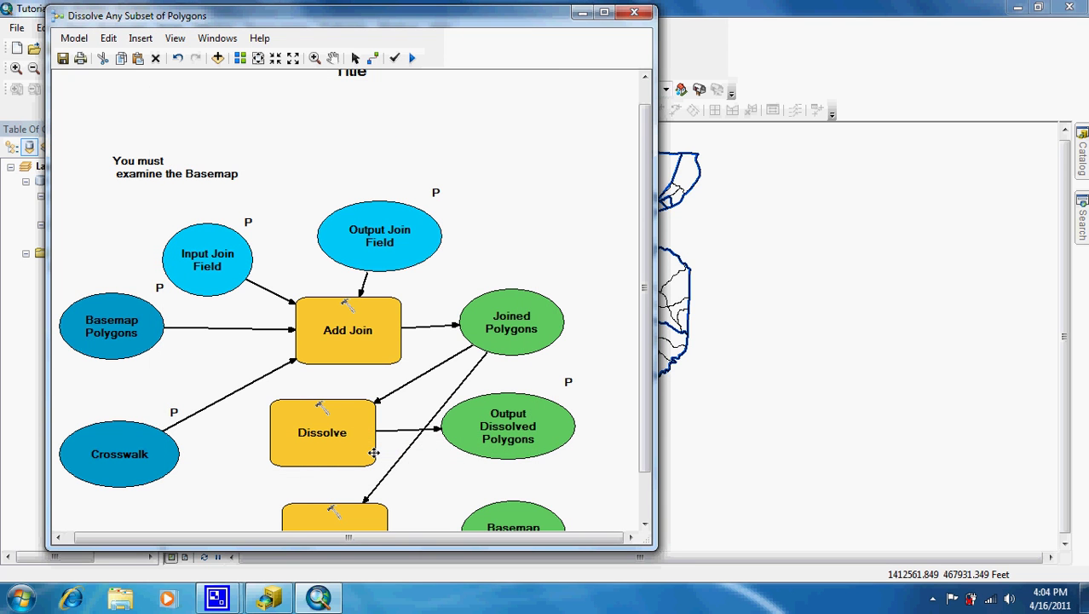
# - Save and close the model, and open the Dissolve Any Subset of Polygons tool from the Chapter8 toolbox for running
pyautogui.click(64, 59)
pyautogui.click(635, 13)
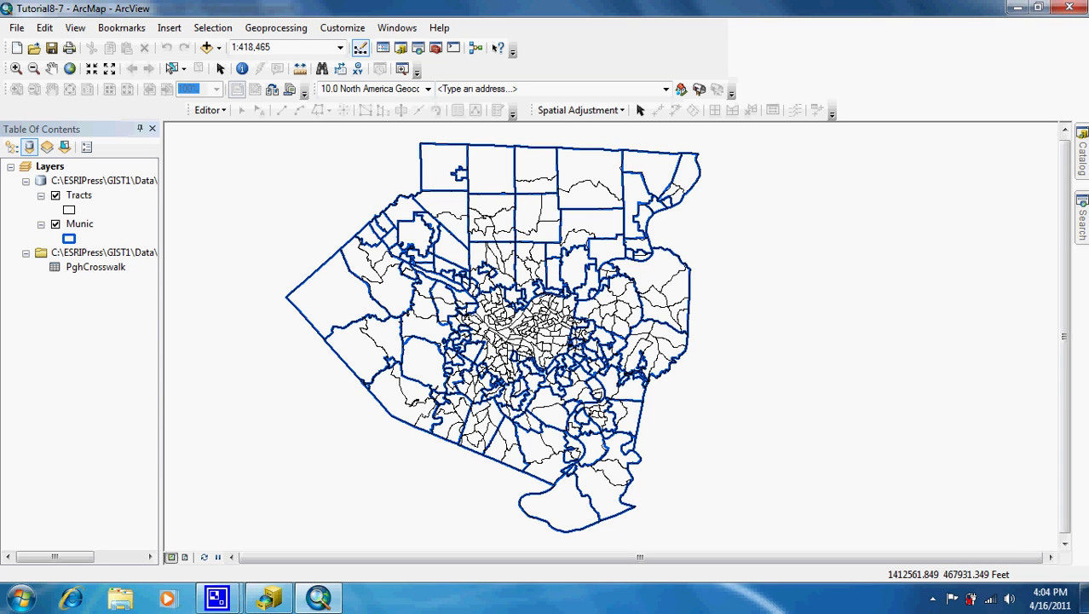
pyautogui.click(1082, 166)
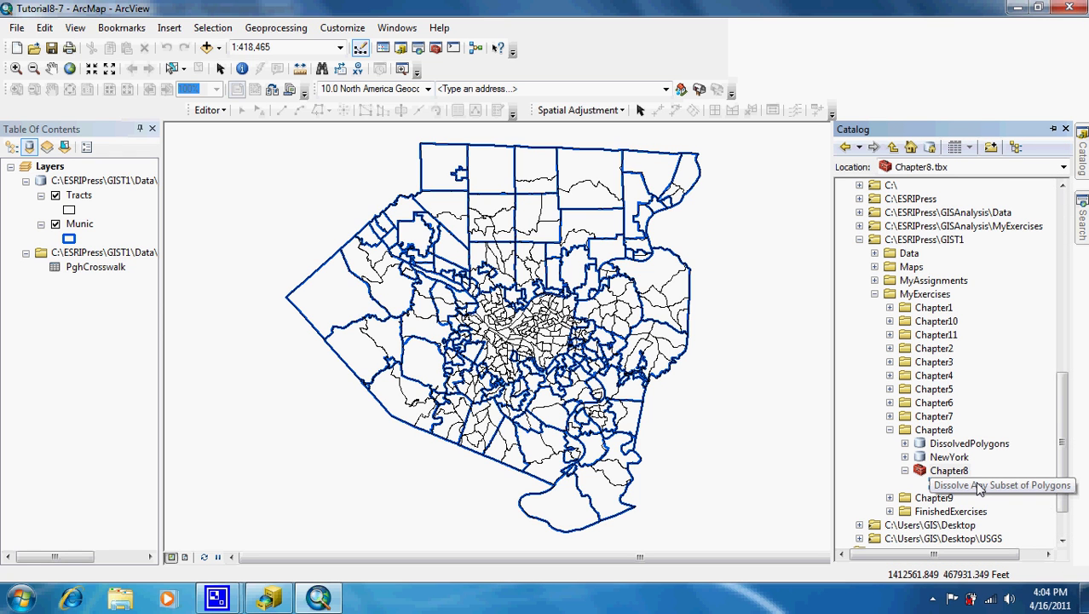
pyautogui.rightClick(980, 488)
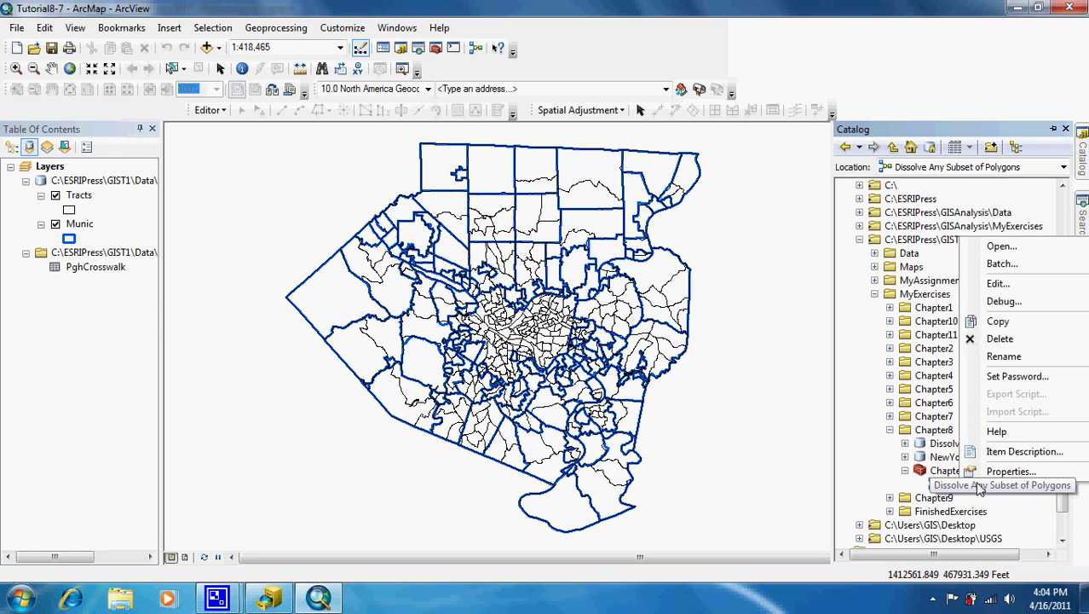
pyautogui.click(1003, 248)
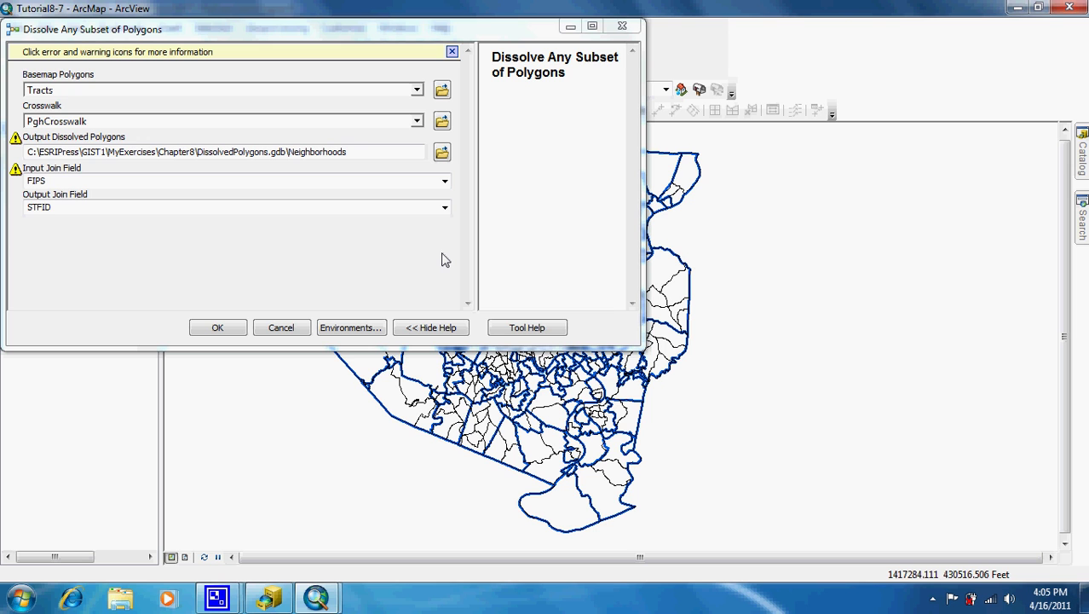
# - Run the tool with Tracts, PghCrosswalk, output Neighborhoods, input join field FIPS and output join field STFID, and dismiss the progress report
pyautogui.click(440, 328)
pyautogui.click(440, 329)
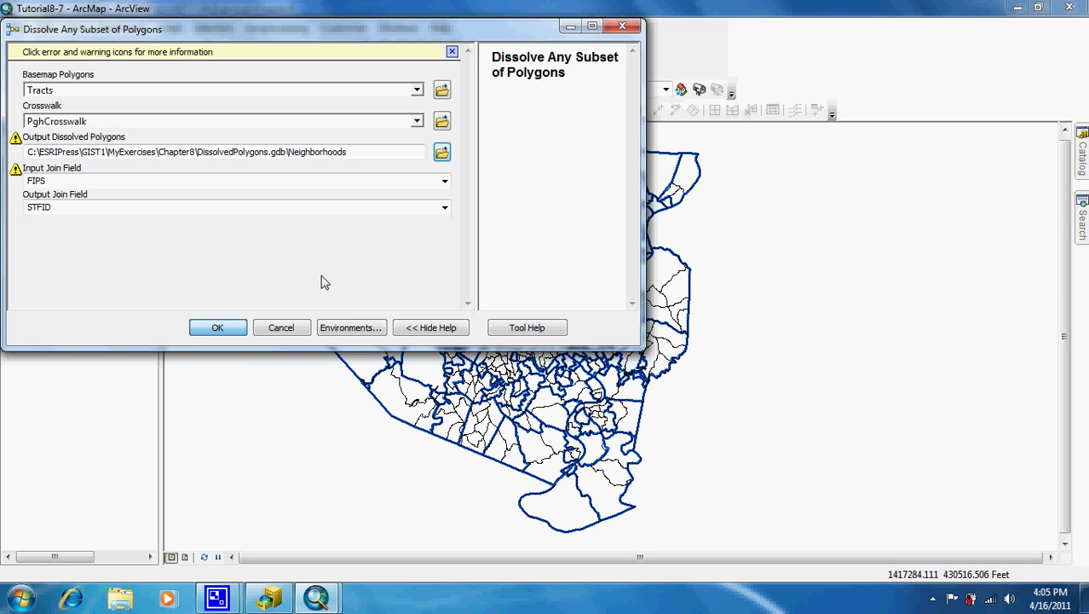
pyautogui.press('Return')
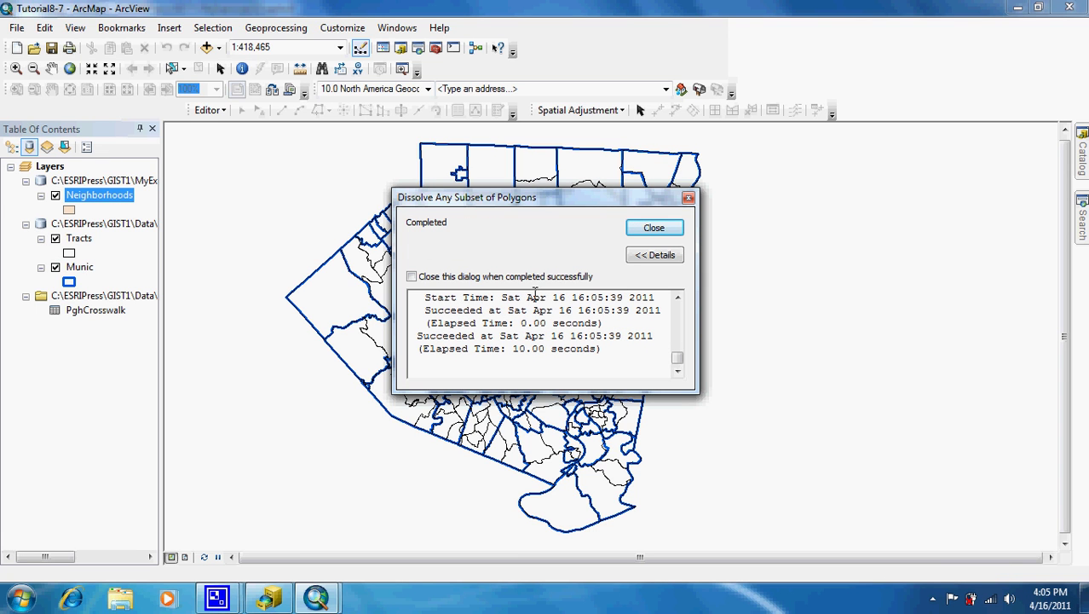
pyautogui.click(654, 228)
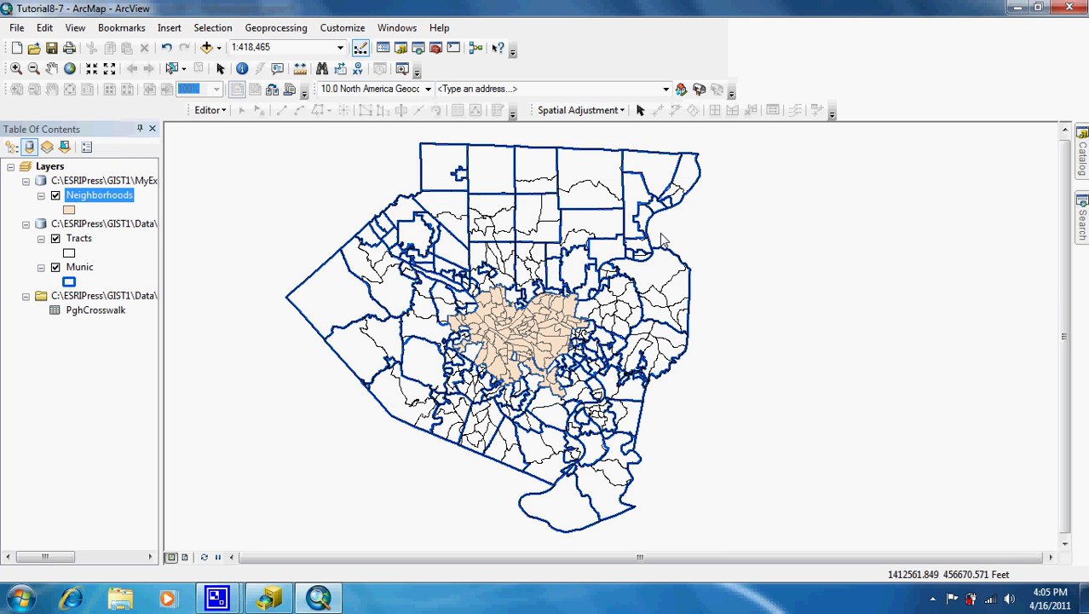
# - Symbolize the Neighborhoods layer with a hollow fill and a red outline of width 2
pyautogui.click(69, 210)
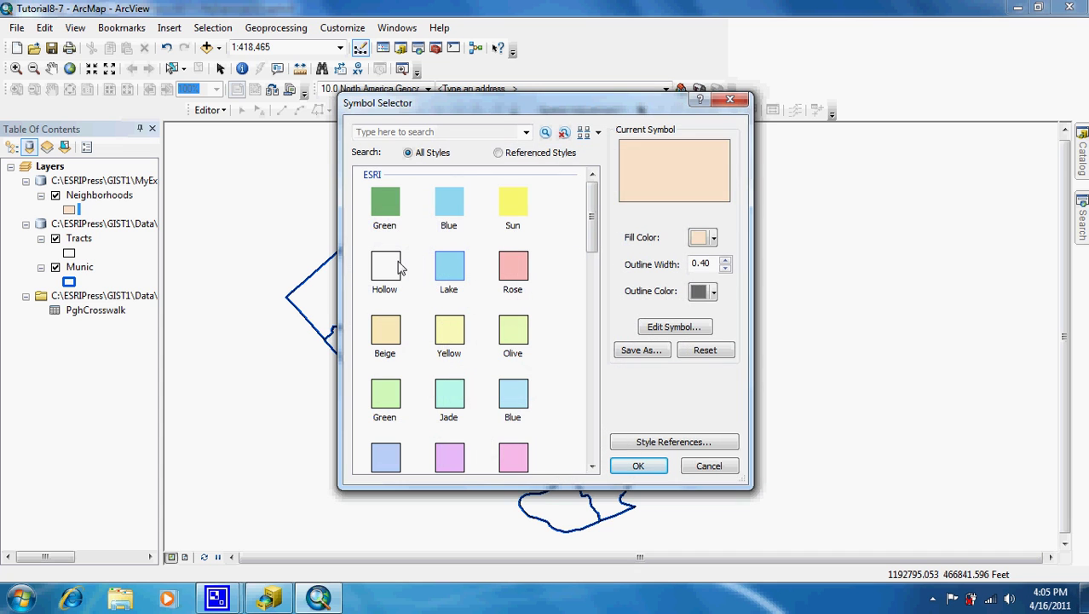
pyautogui.click(397, 266)
pyautogui.doubleClick(707, 264)
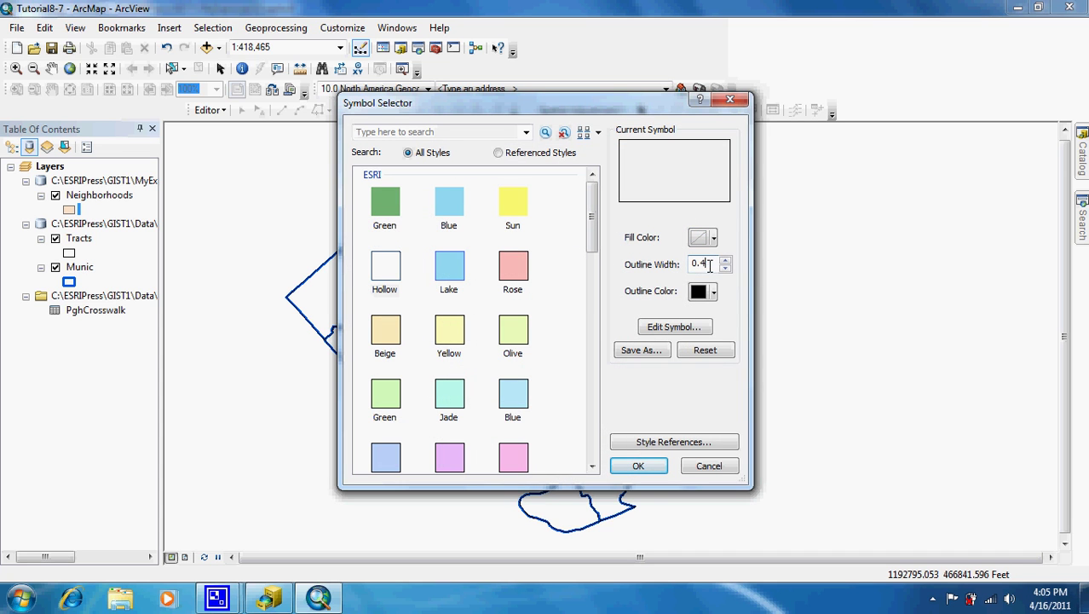
pyautogui.press('BackSpace')
pyautogui.write('2')
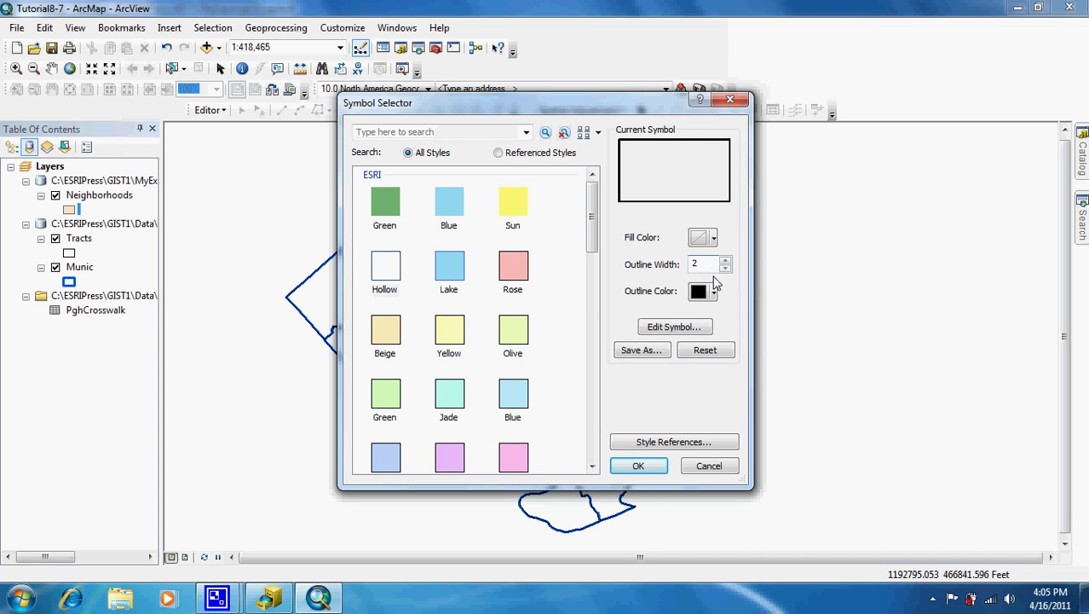
pyautogui.click(706, 291)
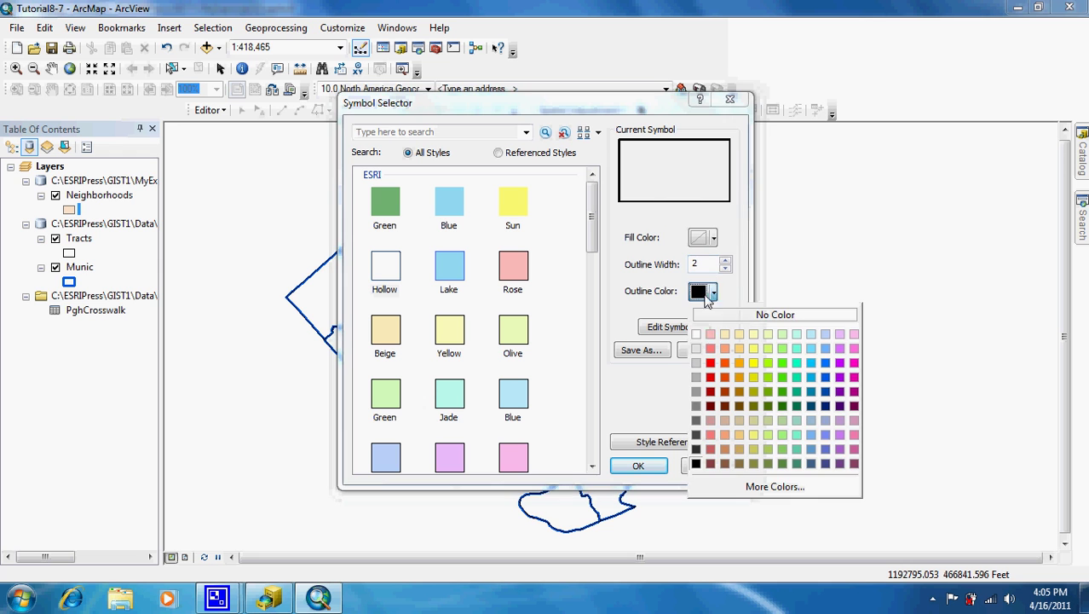
pyautogui.click(710, 372)
pyautogui.click(638, 466)
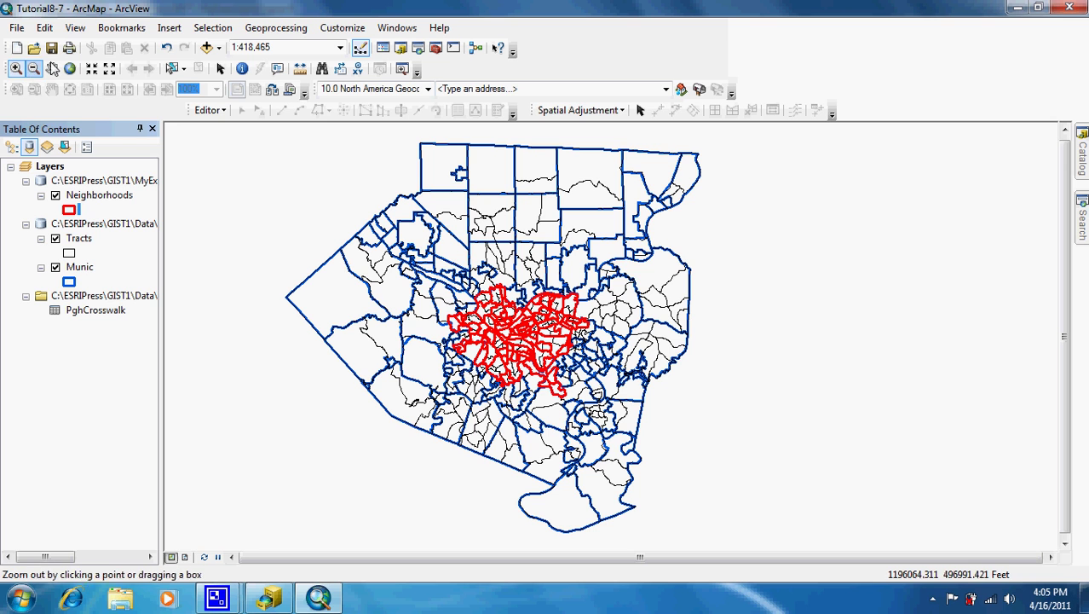
# - List the layers by drawing order and move Tracts above Neighborhoods
pyautogui.click(15, 68)
pyautogui.moveTo(428, 263); pyautogui.dragTo(622, 402)
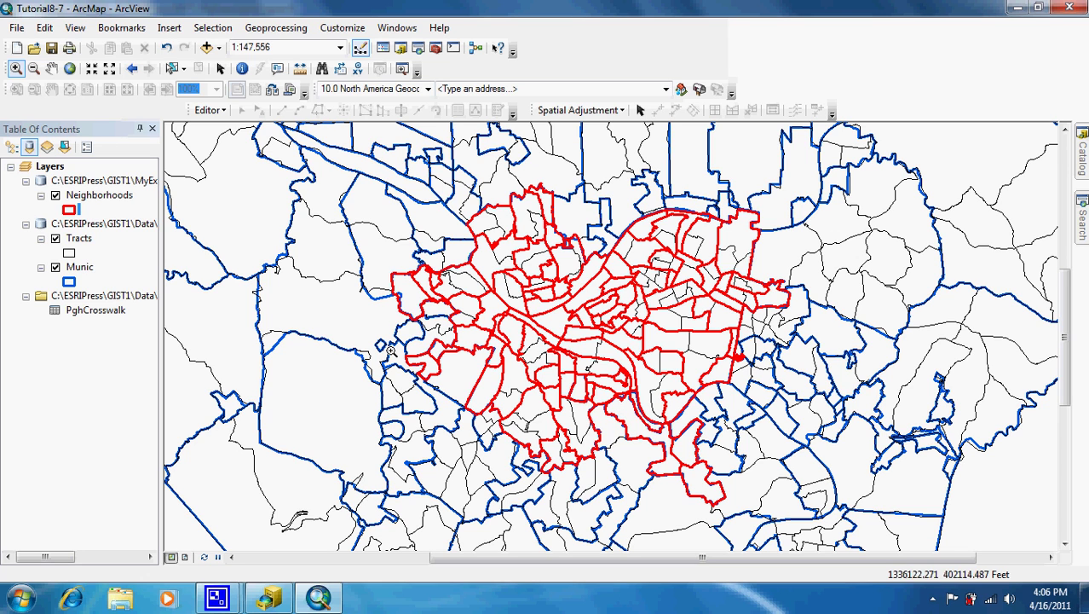
pyautogui.click(9, 149)
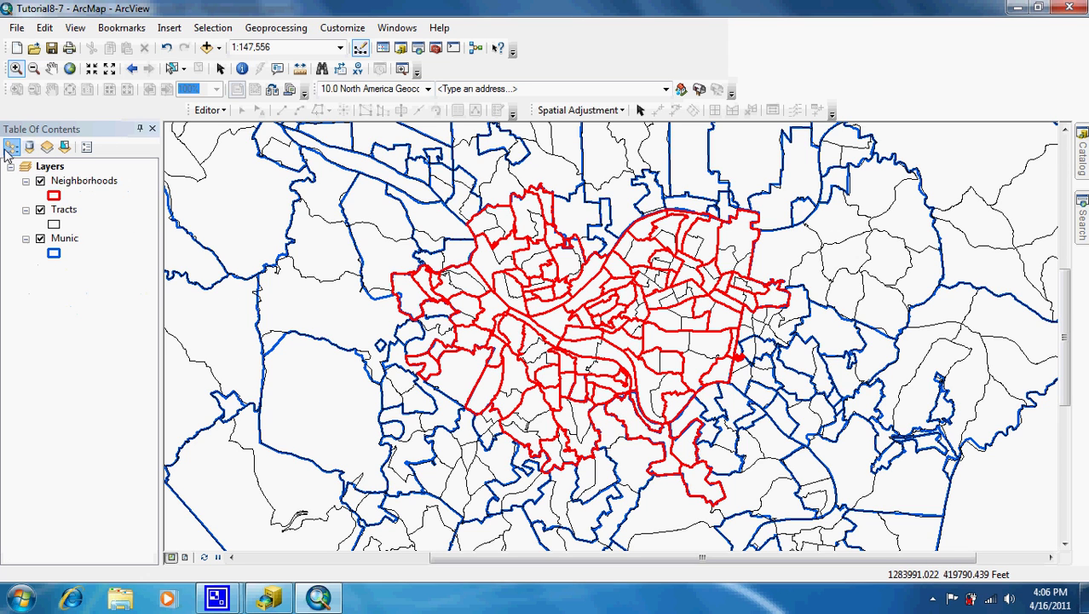
pyautogui.click(71, 211)
pyautogui.moveTo(73, 192); pyautogui.dragTo(75, 176)
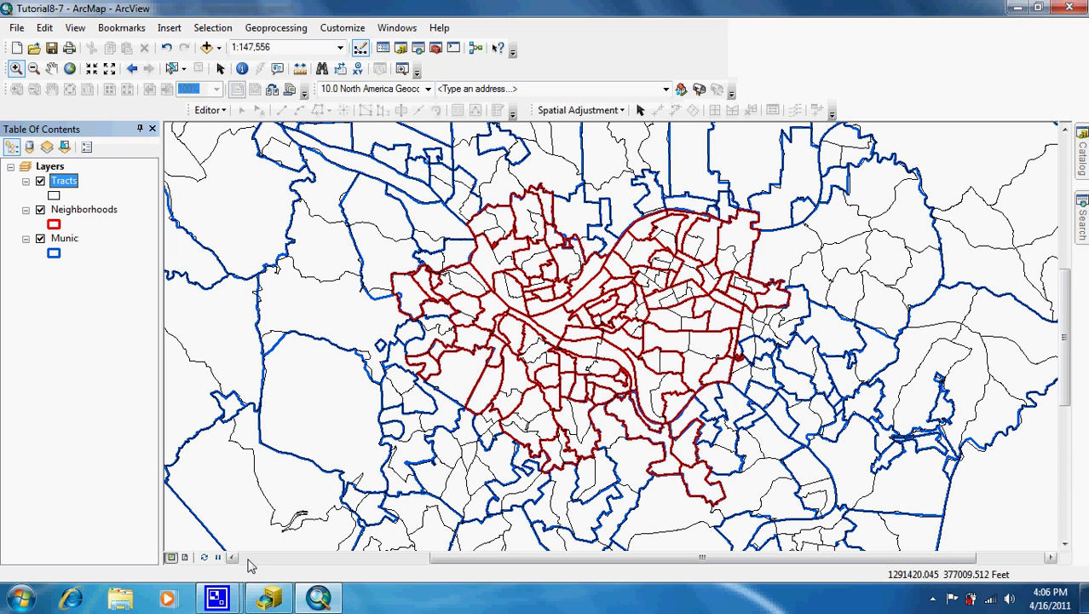
pyautogui.moveTo(217, 597)
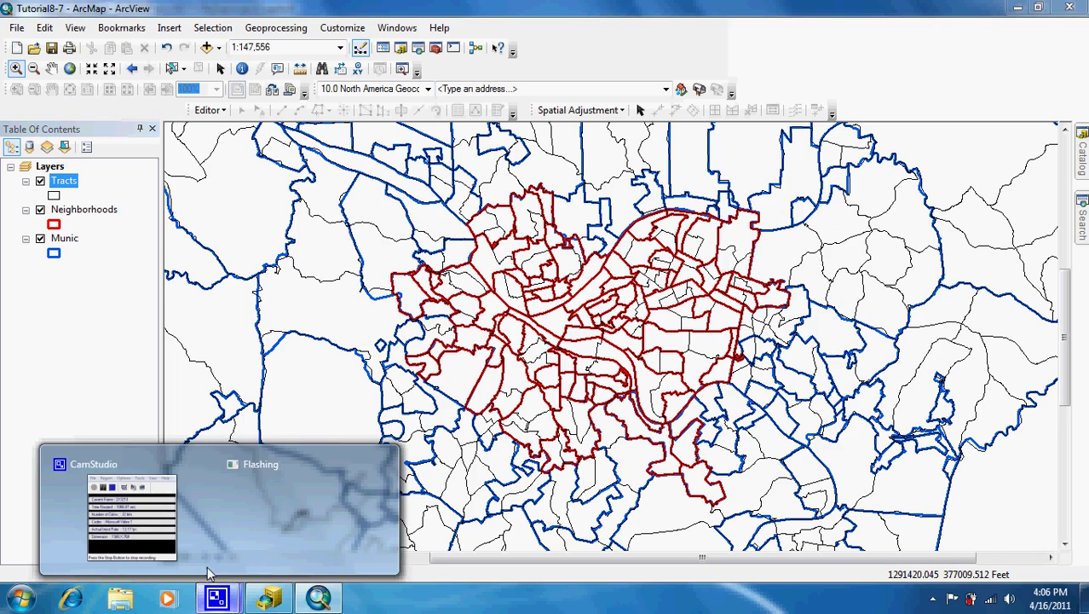